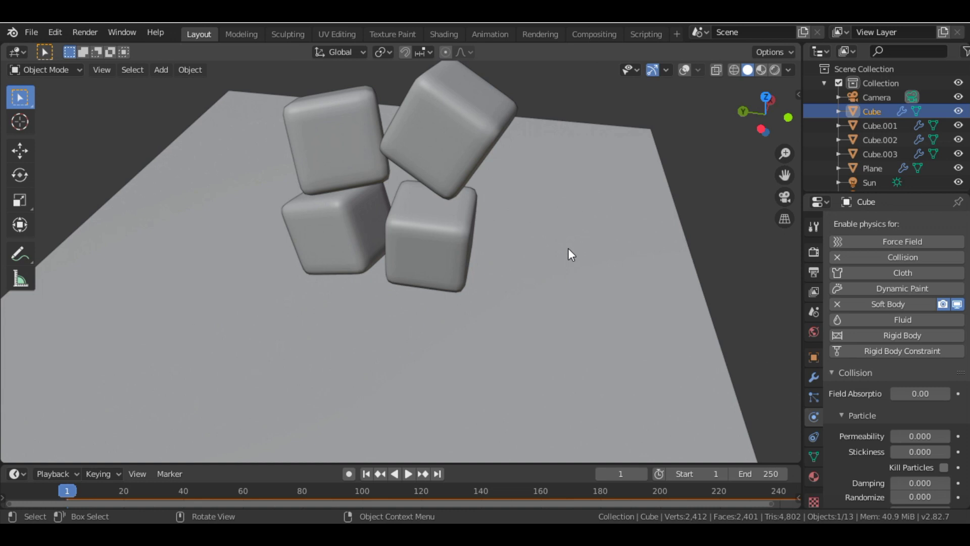
Play the finished jelly-cube simulation, stop it, and preview the cubes in rendered shading from the first frame
{"action": "key", "text": "space"}
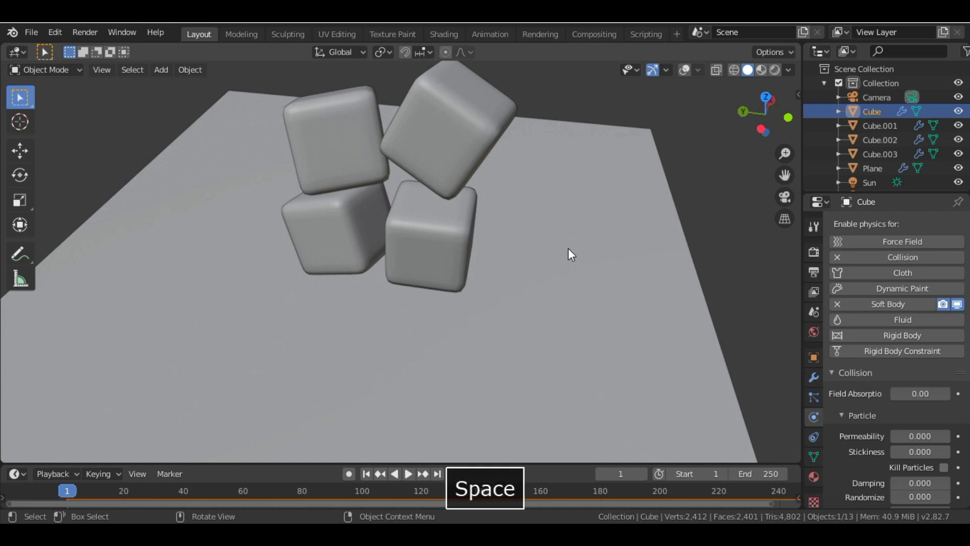
{"action": "left_click", "coordinate": [505, 315]}
{"action": "key", "text": "space"}
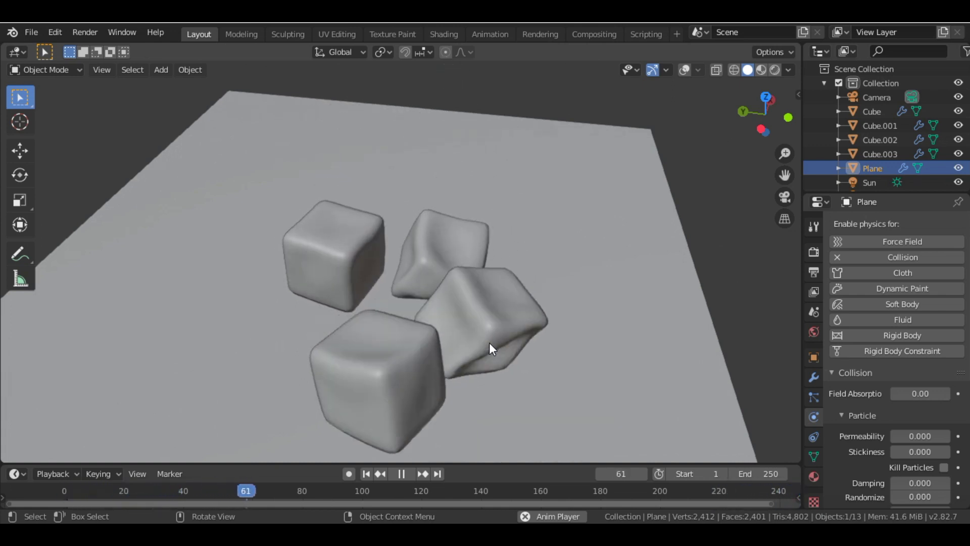
{"action": "left_click", "coordinate": [401, 473]}
{"action": "left_click", "coordinate": [774, 70]}
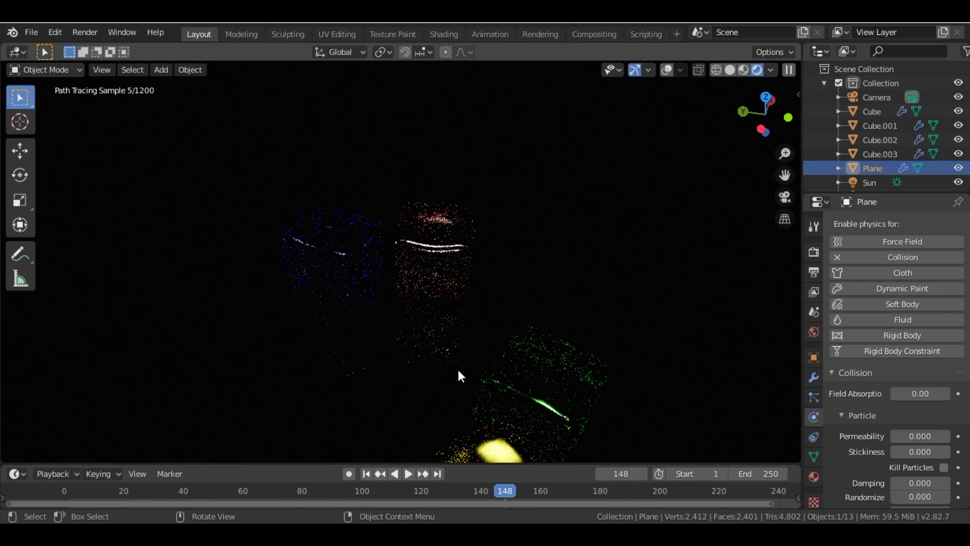
{"action": "key", "text": "shift+Left"}
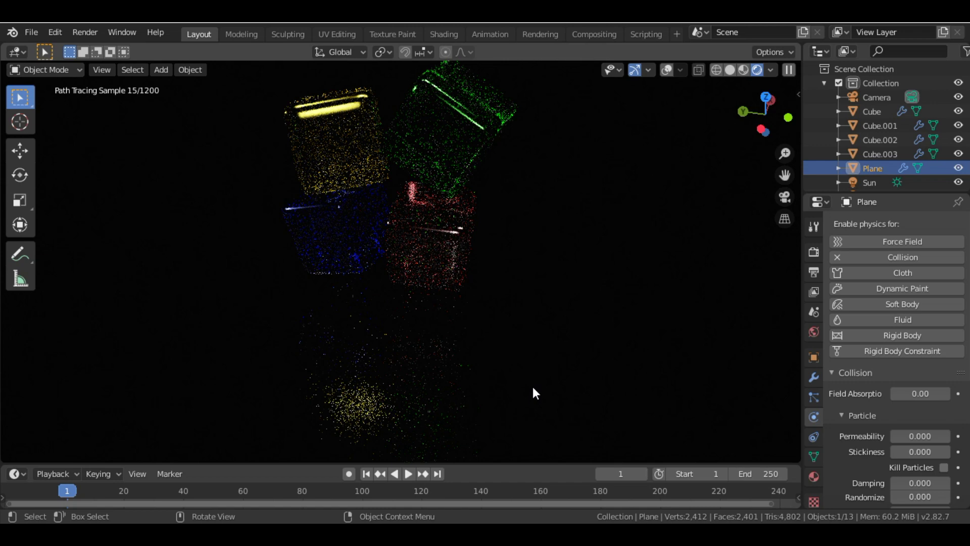
Close the finished jelly file without saving its changes
{"action": "key", "text": "ctrl+q"}
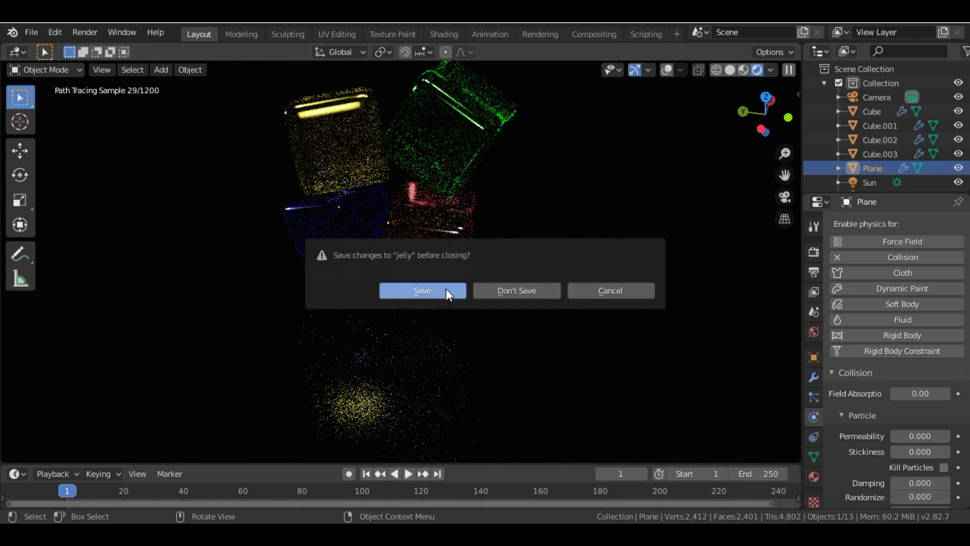
{"action": "key", "text": "d"}
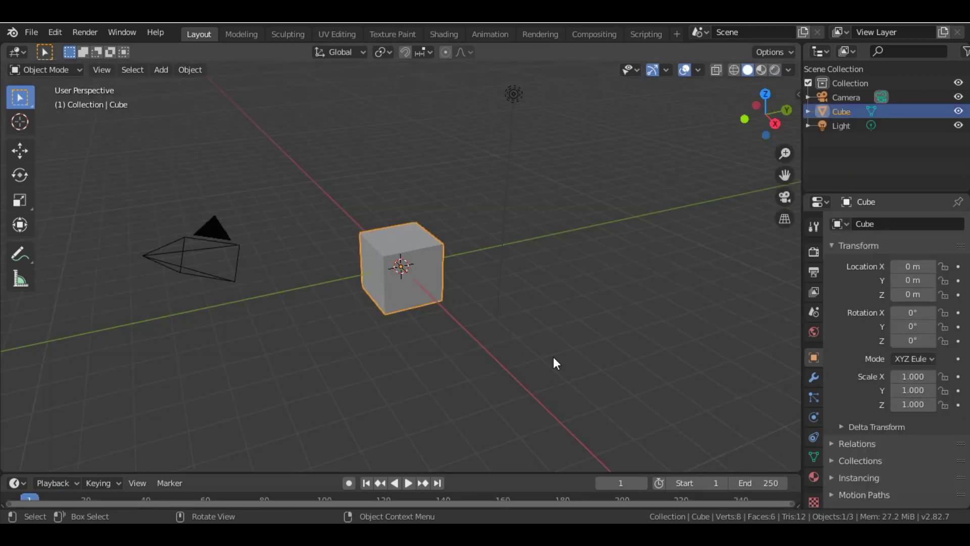
Delete the default light and camera from the new scene, keeping only the cube
{"action": "left_click", "coordinate": [514, 95]}
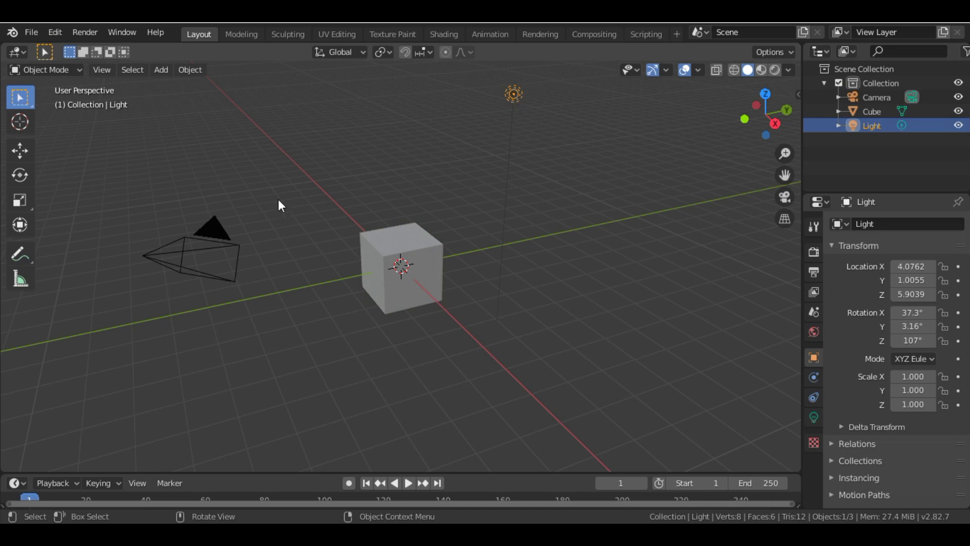
{"action": "left_click", "coordinate": [225, 239], "text": "shift"}
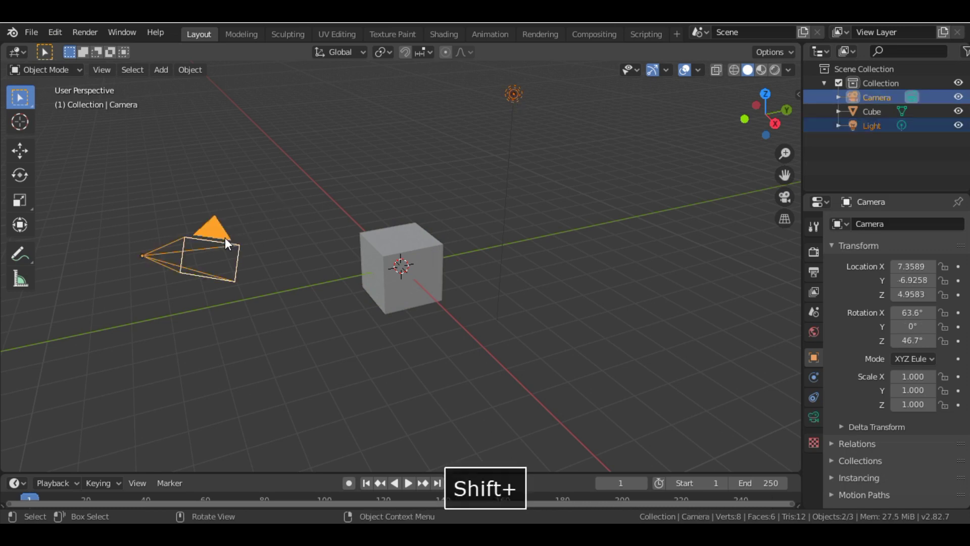
{"action": "key", "text": "Delete"}
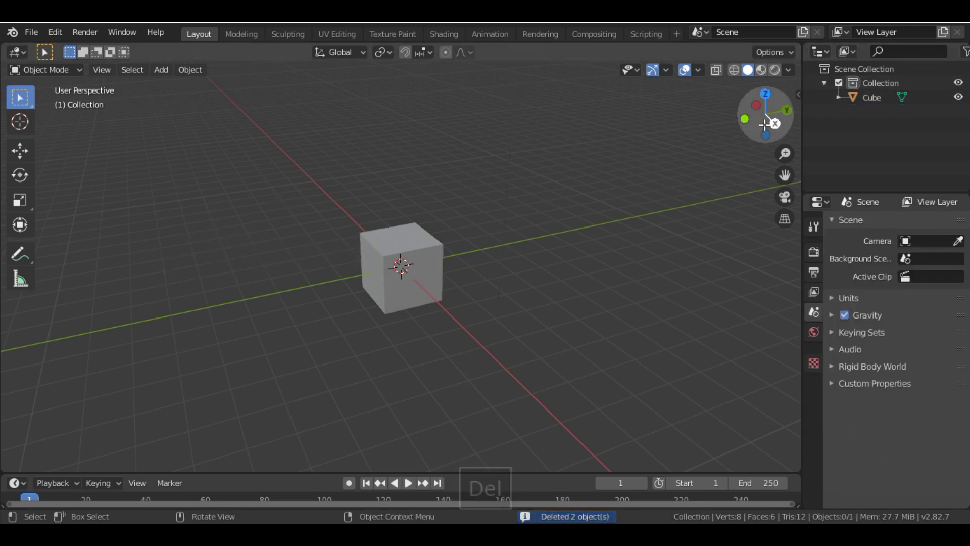
Subdivide the default cube's whole mesh with 4 cuts and return to Object Mode
{"action": "left_click_drag", "start_coordinate": [762, 129], "coordinate": [375, 272]}
{"action": "left_click", "coordinate": [397, 268]}
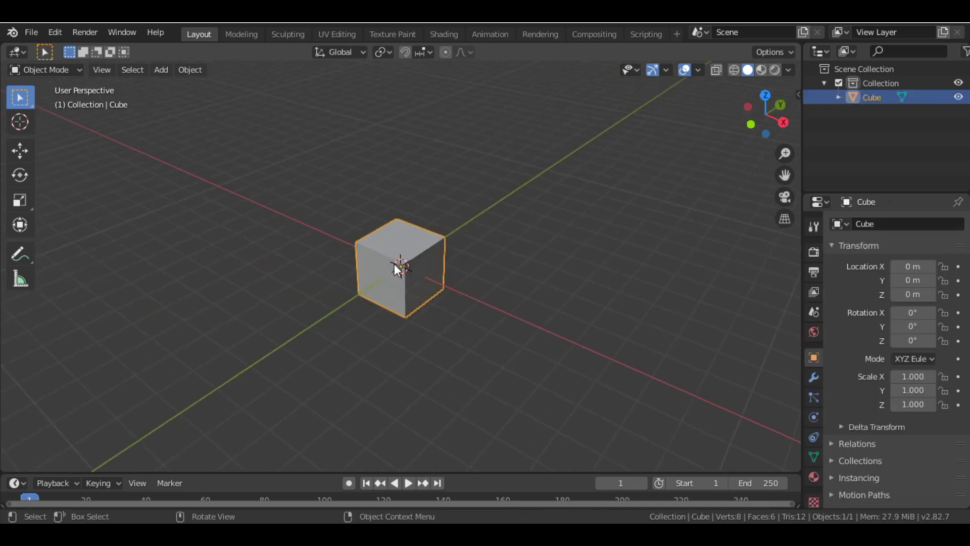
{"action": "key", "text": "Tab"}
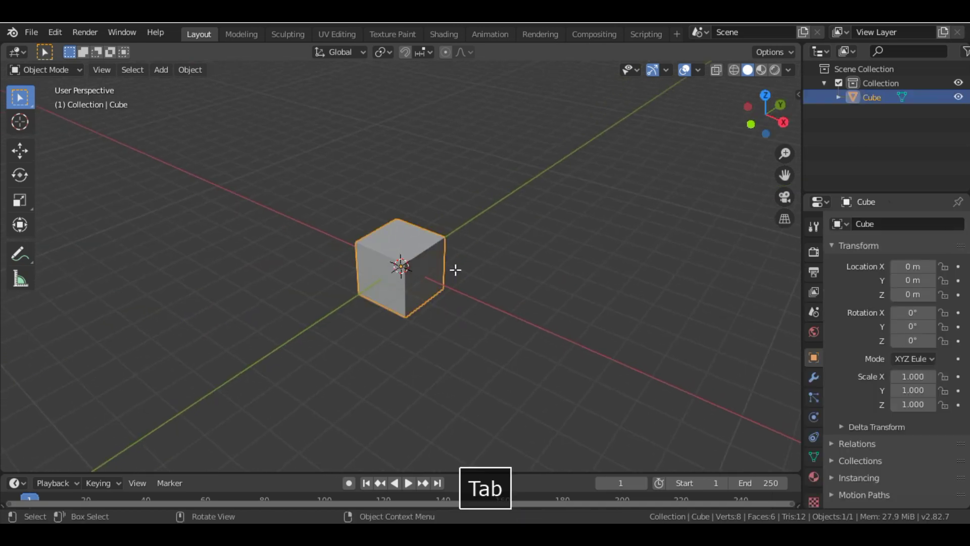
{"action": "right_click", "coordinate": [424, 271]}
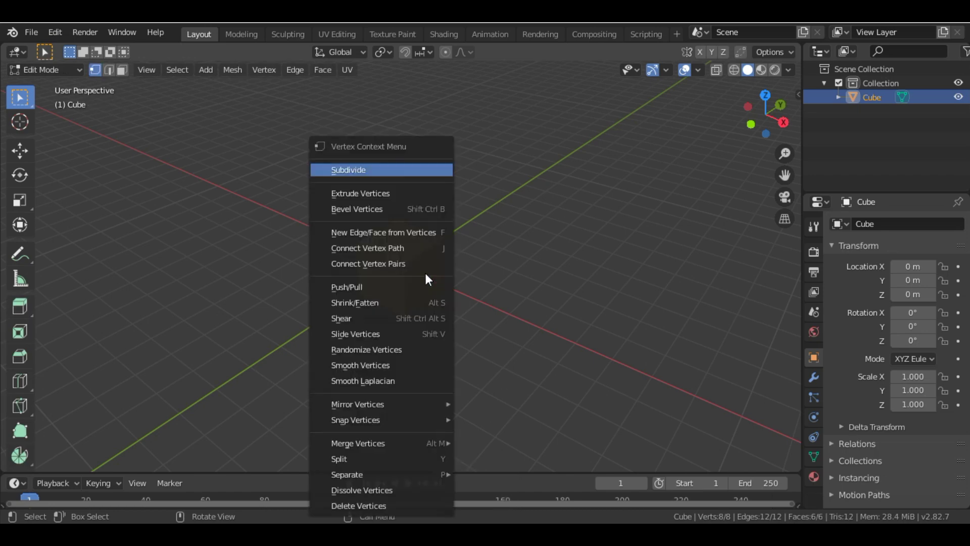
{"action": "left_click", "coordinate": [357, 170]}
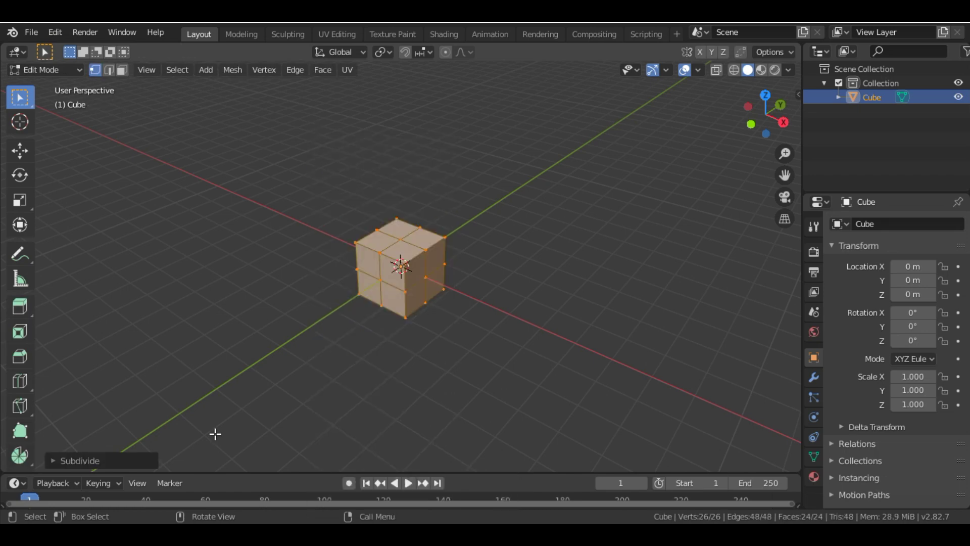
{"action": "left_click", "coordinate": [128, 461]}
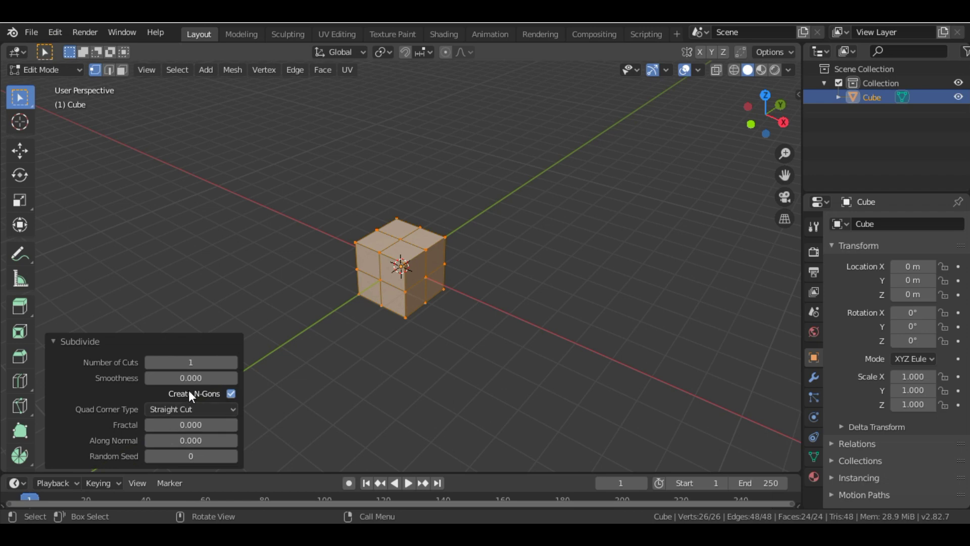
{"action": "left_click", "coordinate": [188, 363]}
{"action": "type", "text": "4"}
{"action": "key", "text": "Return"}
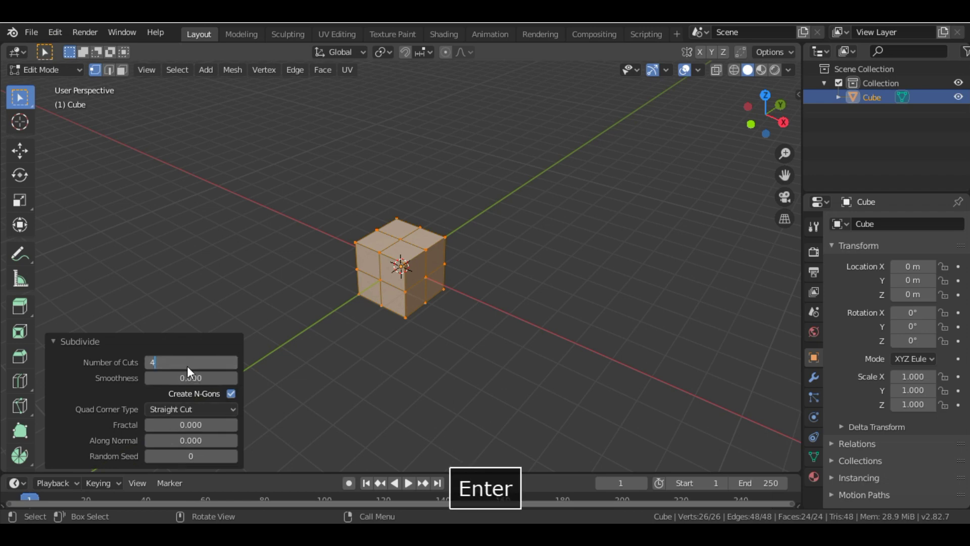
{"action": "left_click_drag", "start_coordinate": [765, 115], "coordinate": [755, 107]}
{"action": "key", "text": "Tab"}
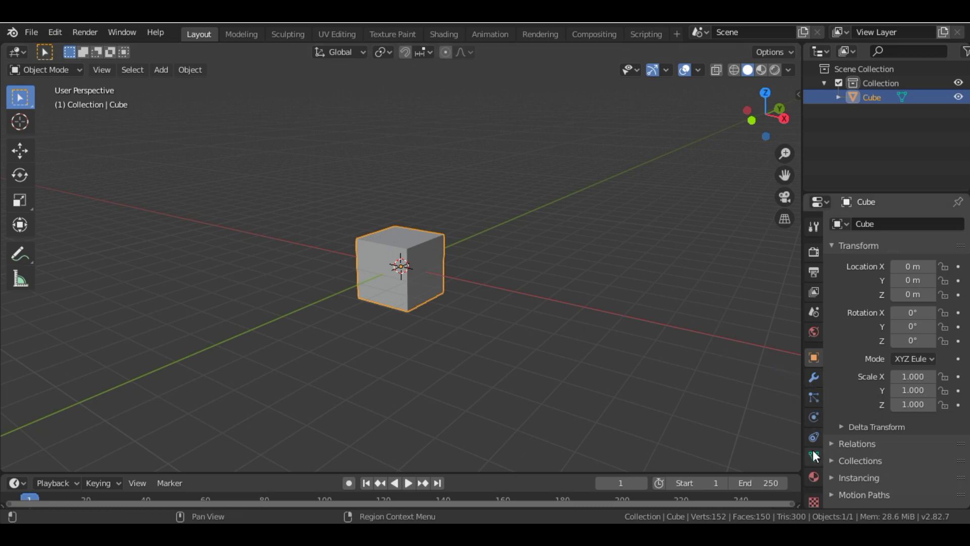
Enable Soft Body physics on the cube
{"action": "left_click", "coordinate": [814, 417]}
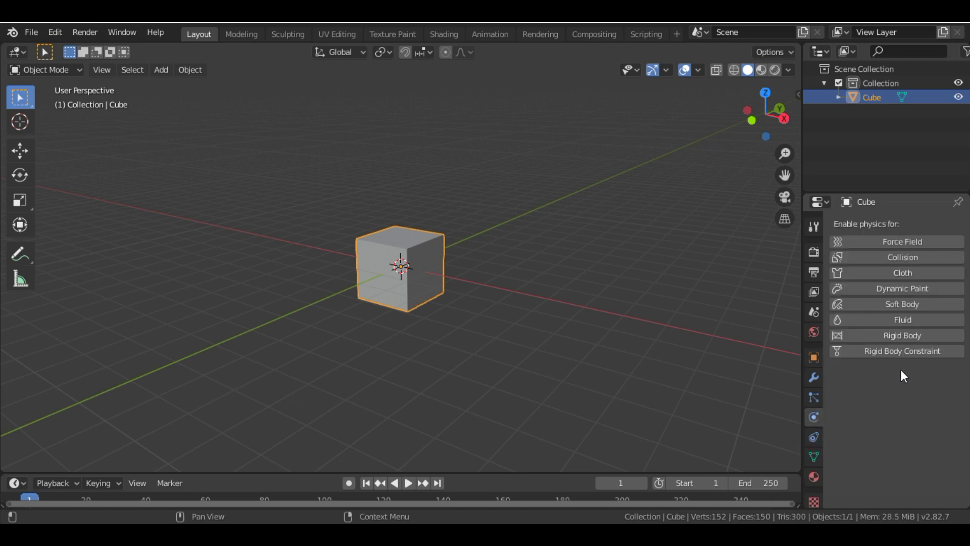
{"action": "left_click", "coordinate": [900, 305]}
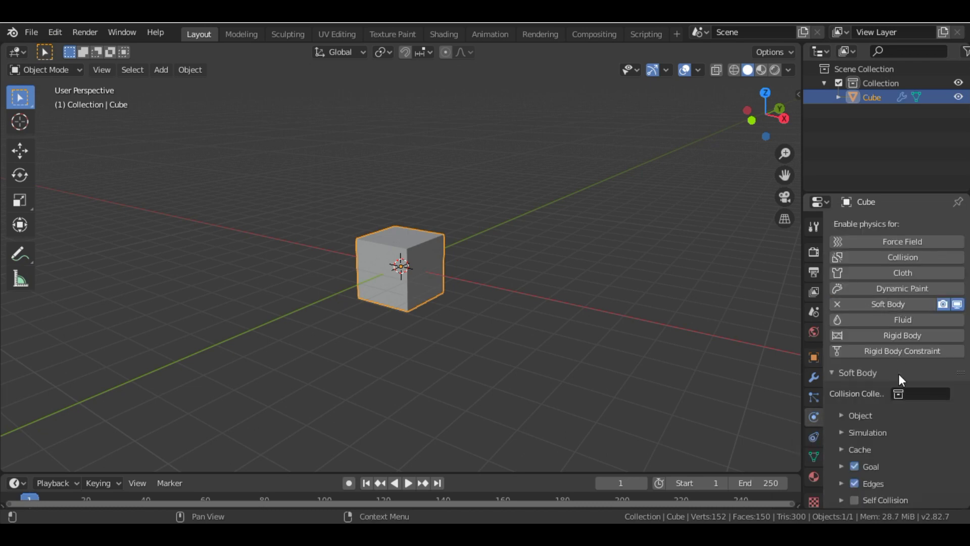
{"action": "scroll", "coordinate": [898, 410], "scroll_direction": "down", "scroll_amount": 2}
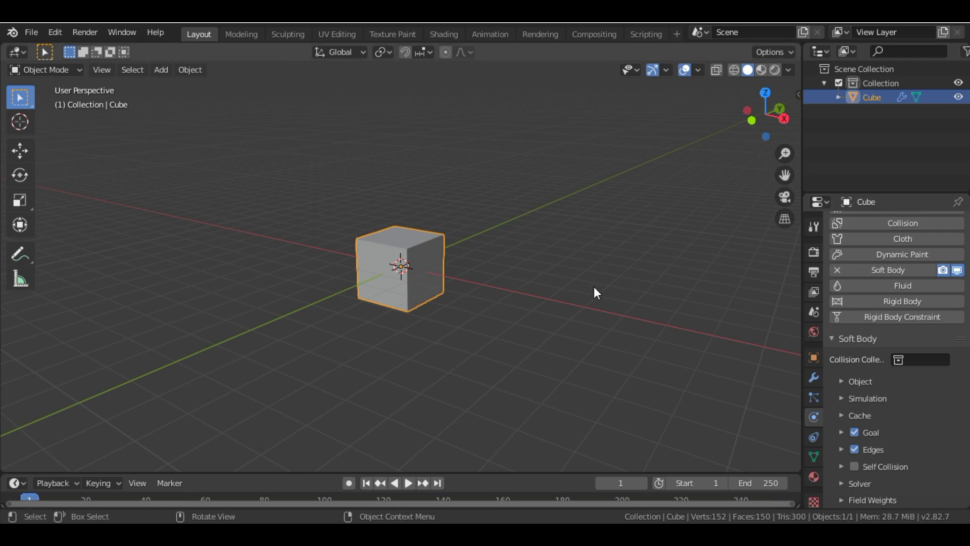
Disable the cube's soft-body Goal, playing the simulation from the first frame both before and after the change
{"action": "key", "text": "space"}
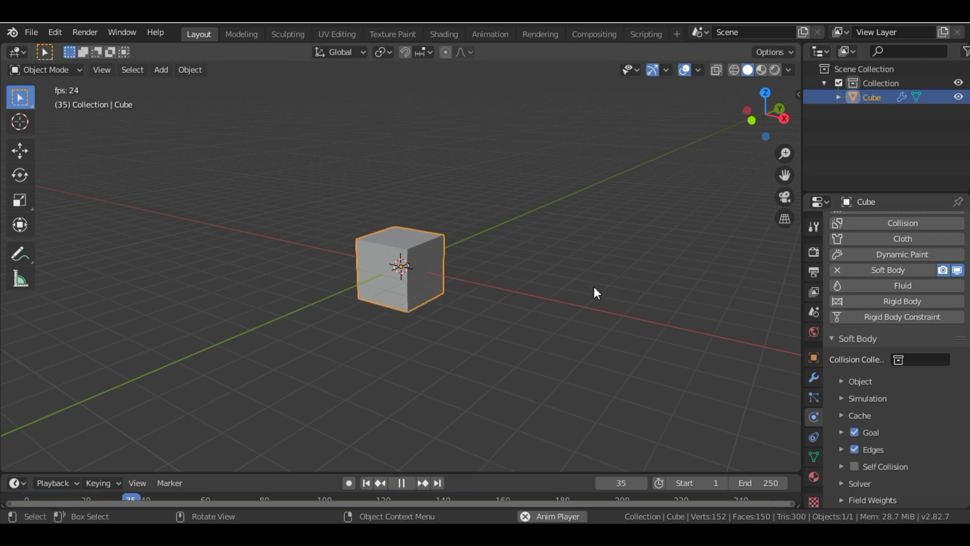
{"action": "key", "text": "space"}
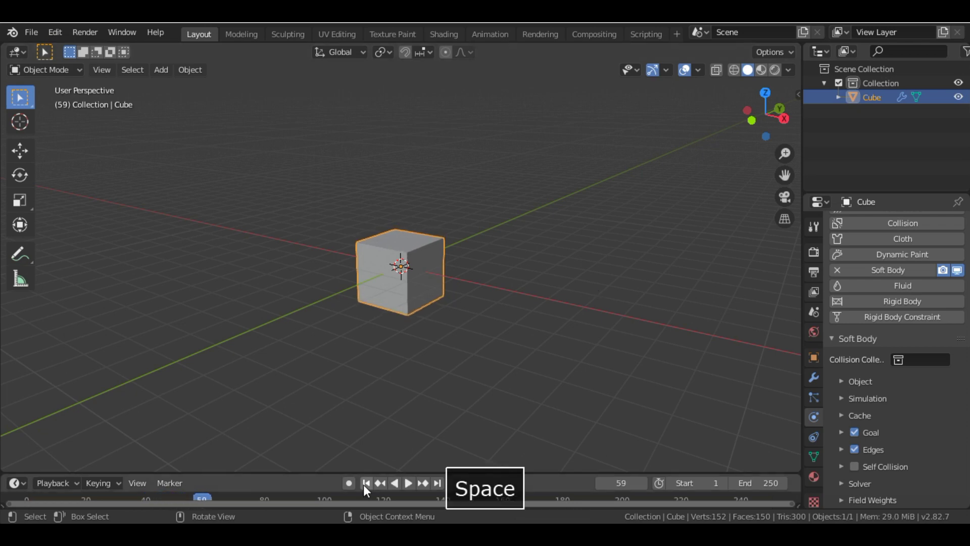
{"action": "left_click", "coordinate": [365, 483]}
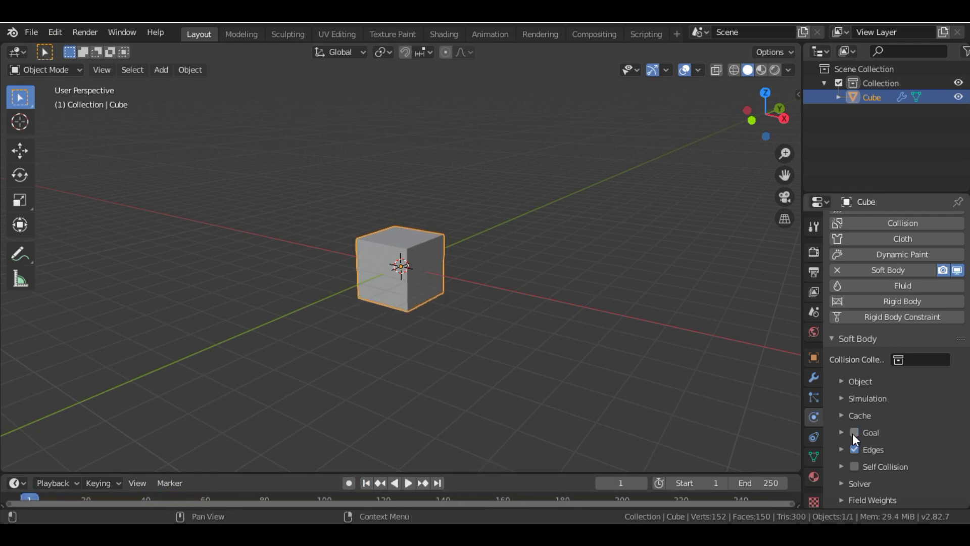
{"action": "key", "text": "space"}
{"action": "key", "text": "space"}
{"action": "left_click", "coordinate": [365, 483]}
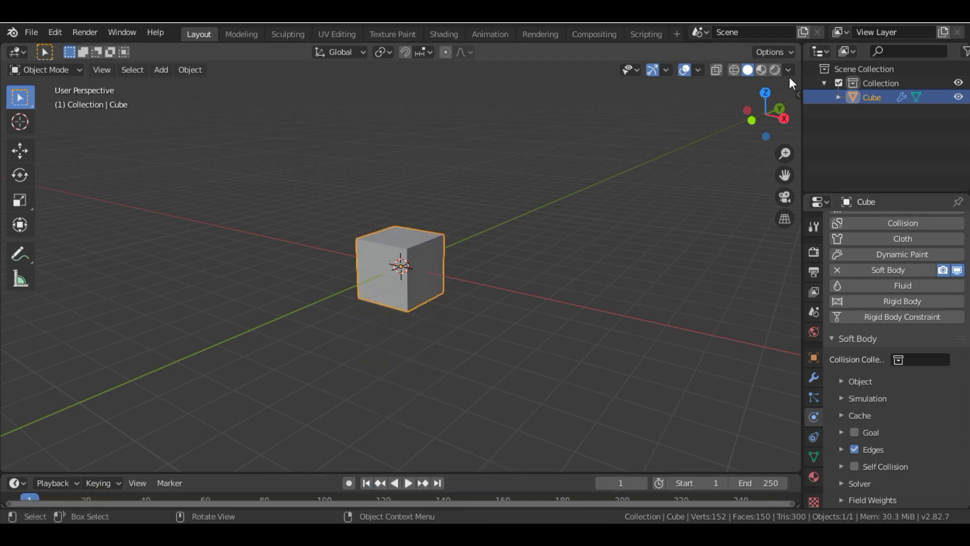
Expand the cube's soft-body Edges settings to examine the pull, push, damp and bending options
{"action": "left_click_drag", "start_coordinate": [759, 127], "coordinate": [756, 133]}
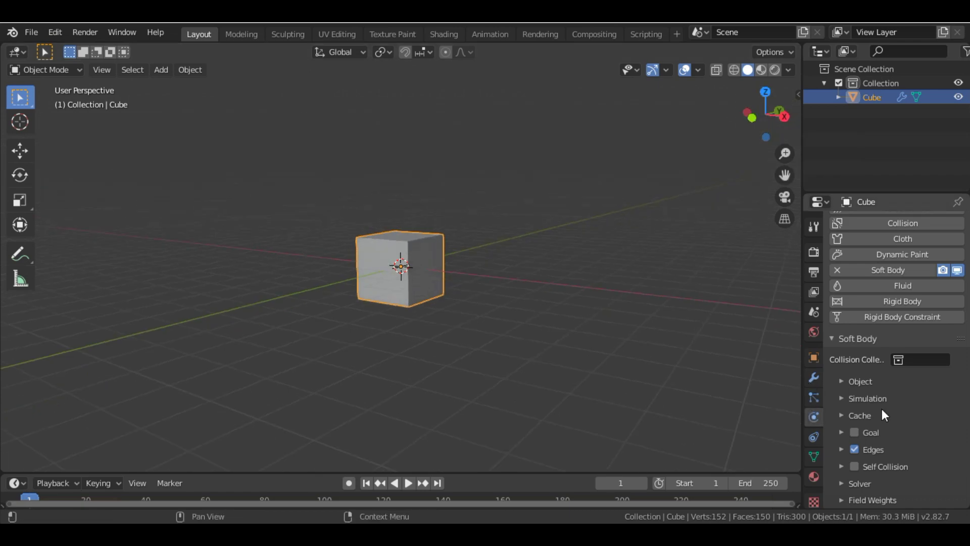
{"action": "left_click", "coordinate": [841, 448]}
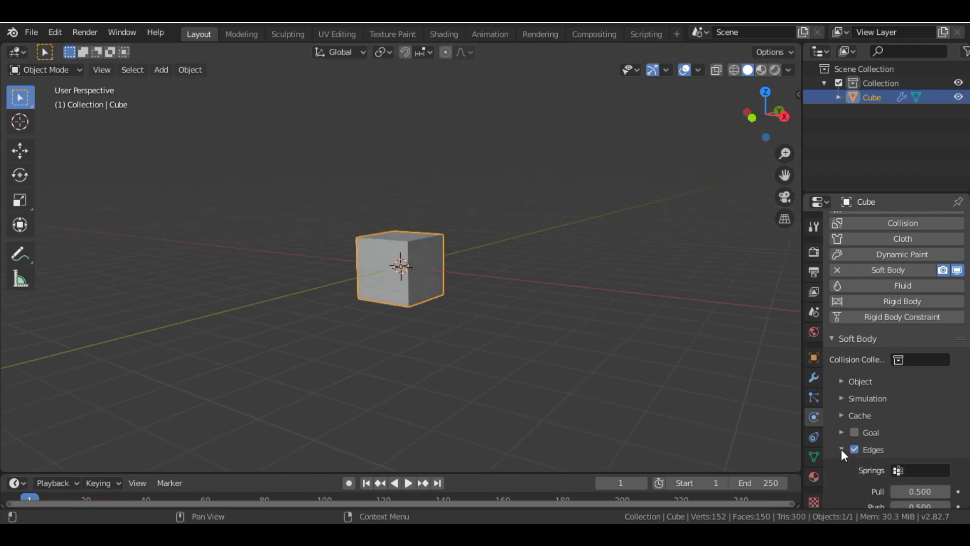
{"action": "scroll", "coordinate": [866, 456], "scroll_direction": "down", "scroll_amount": 8}
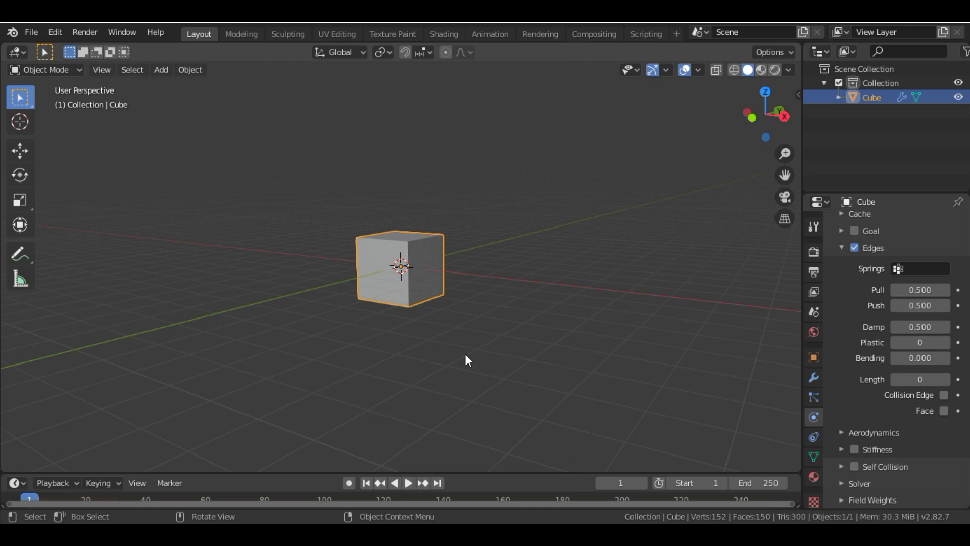
Add a 2 m mesh plane at the scene origin
{"action": "key", "text": "shift+a"}
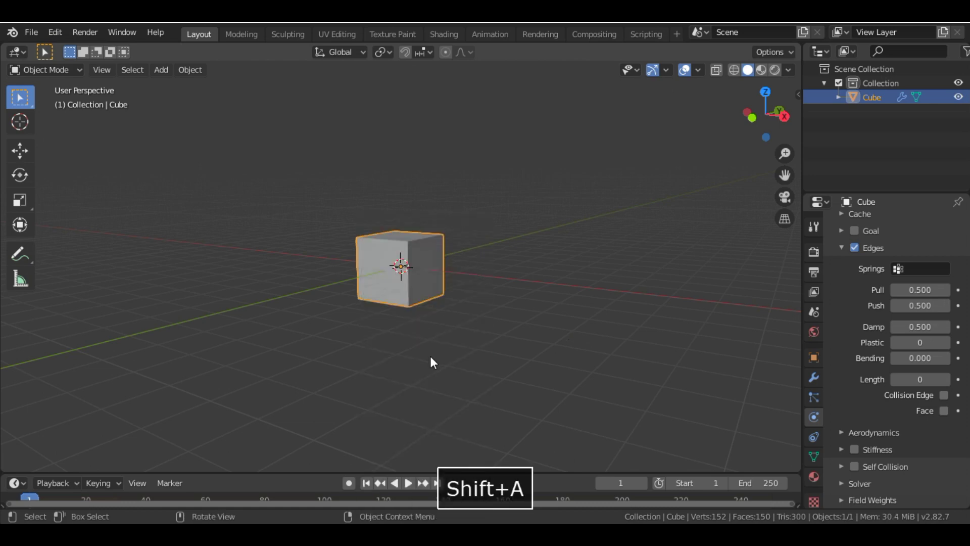
{"action": "key", "text": "shift+a"}
{"action": "mouse_move", "coordinate": [380, 247]}
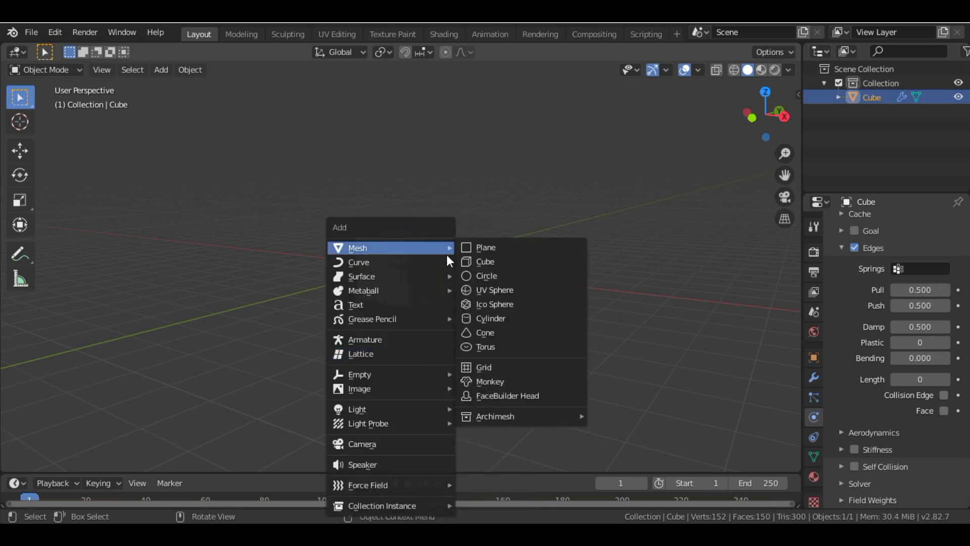
{"action": "left_click", "coordinate": [481, 252]}
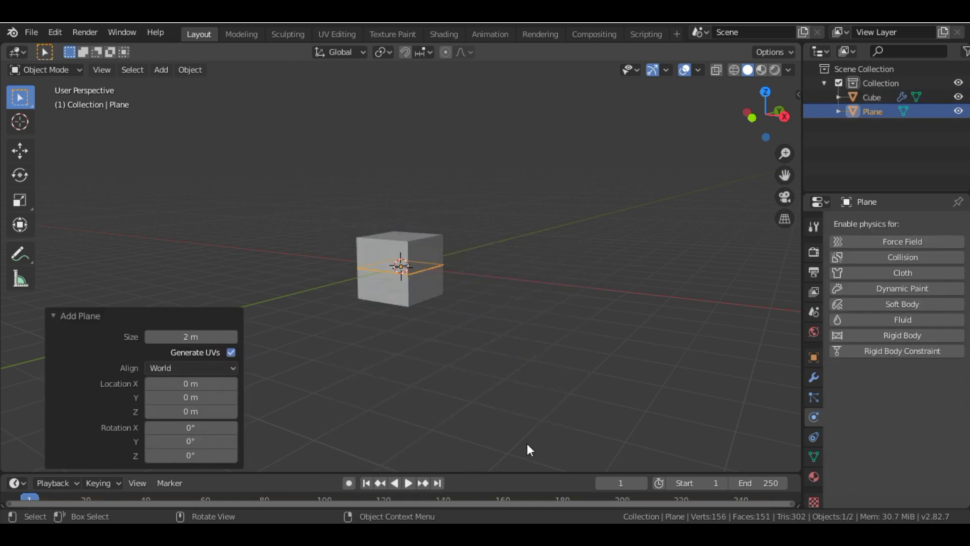
Lower the plane about 2.61 m along Z beneath the cube and scale it up by about 9.32
{"action": "key", "text": "g"}
{"action": "key", "text": "z"}
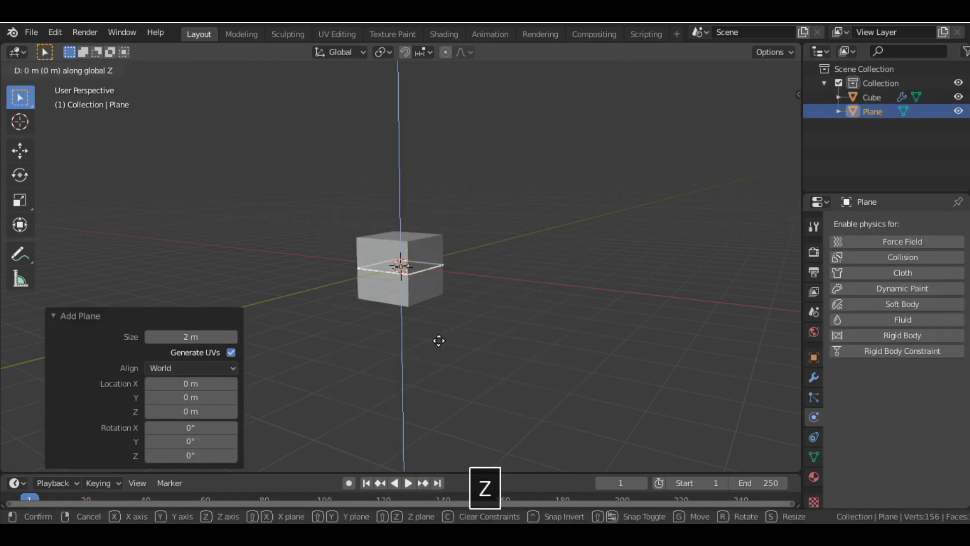
{"action": "left_click", "coordinate": [446, 417]}
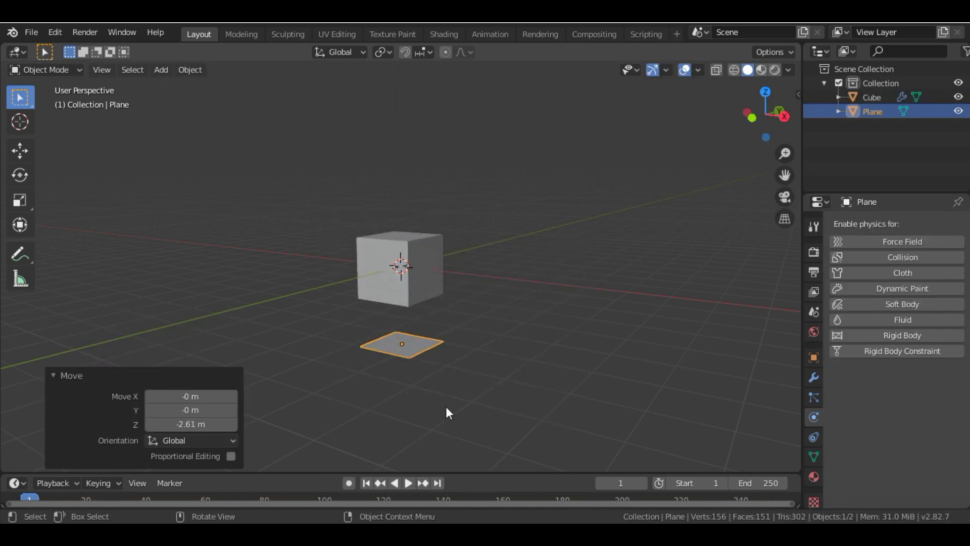
{"action": "key", "text": "s"}
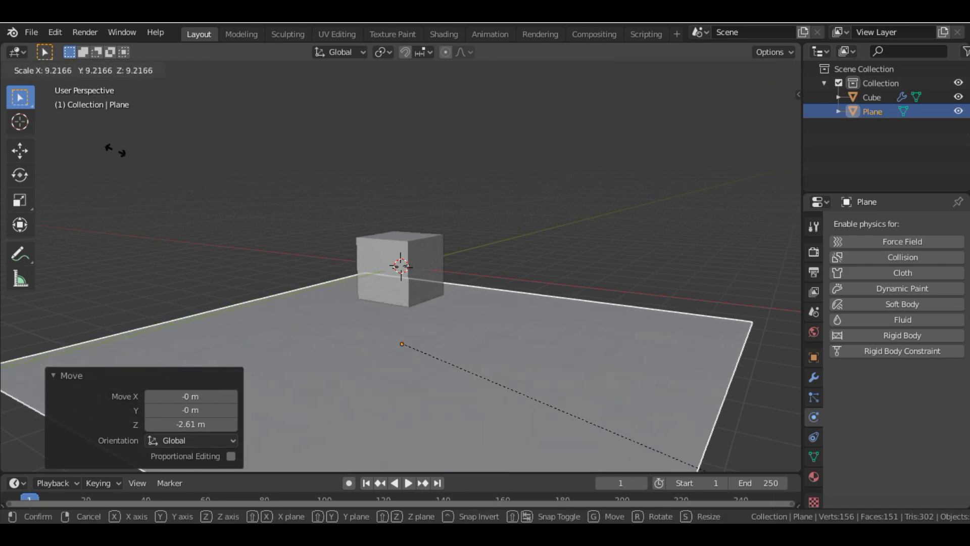
{"action": "left_click", "coordinate": [120, 152]}
Play the simulation to test how the cube falls onto the plane, and return to the first frame
{"action": "left_click_drag", "start_coordinate": [749, 151], "coordinate": [573, 268]}
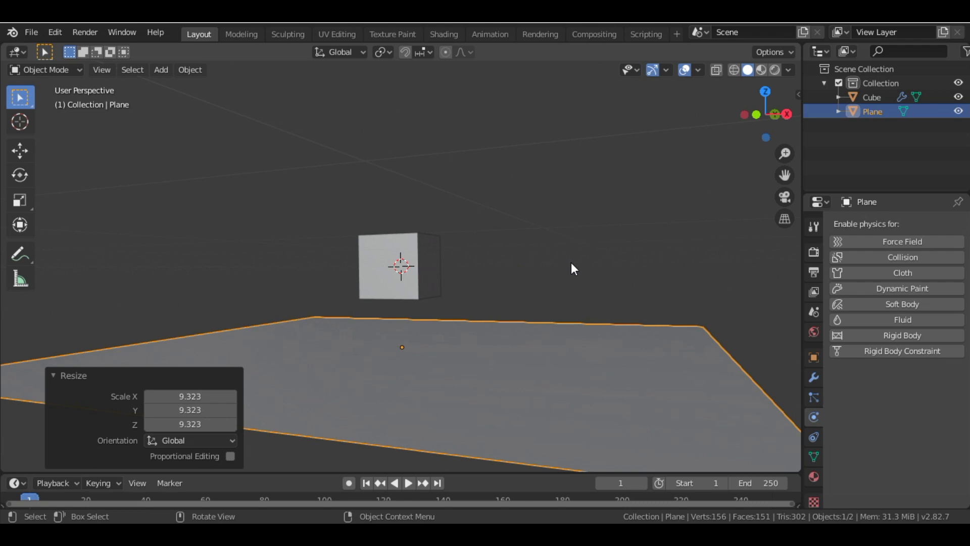
{"action": "key", "text": "space"}
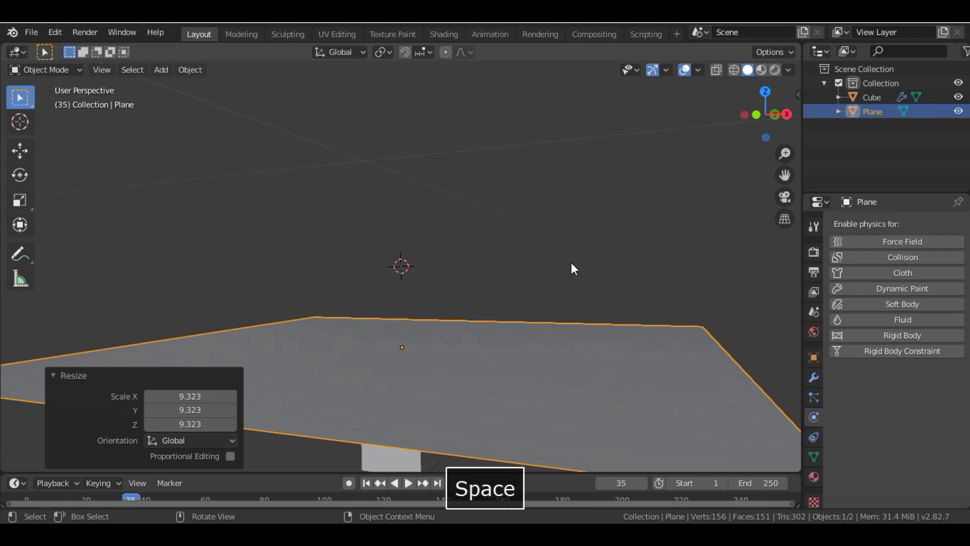
{"action": "left_click", "coordinate": [369, 481]}
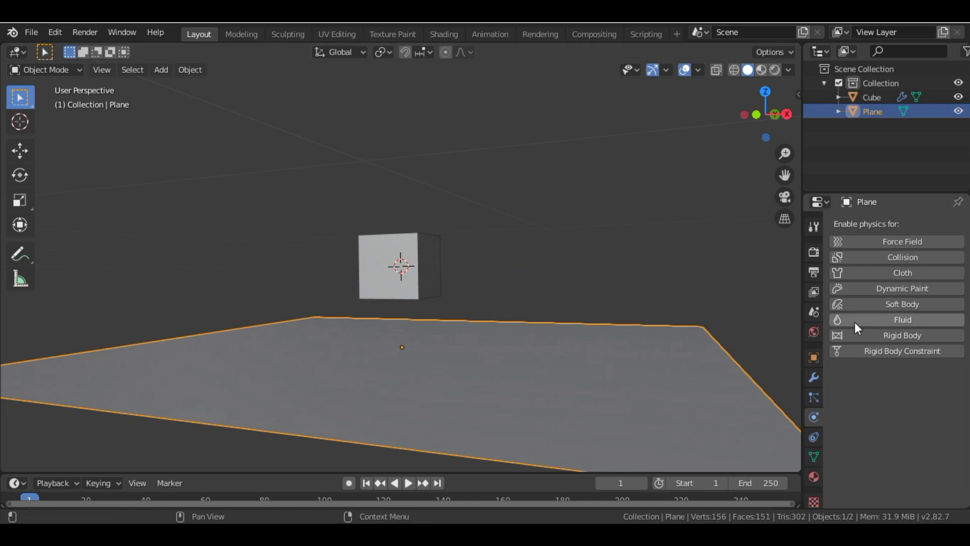
Enable Collision physics on the plane, play the simulation to test the cube's landing, and return to the first frame
{"action": "left_click", "coordinate": [894, 258]}
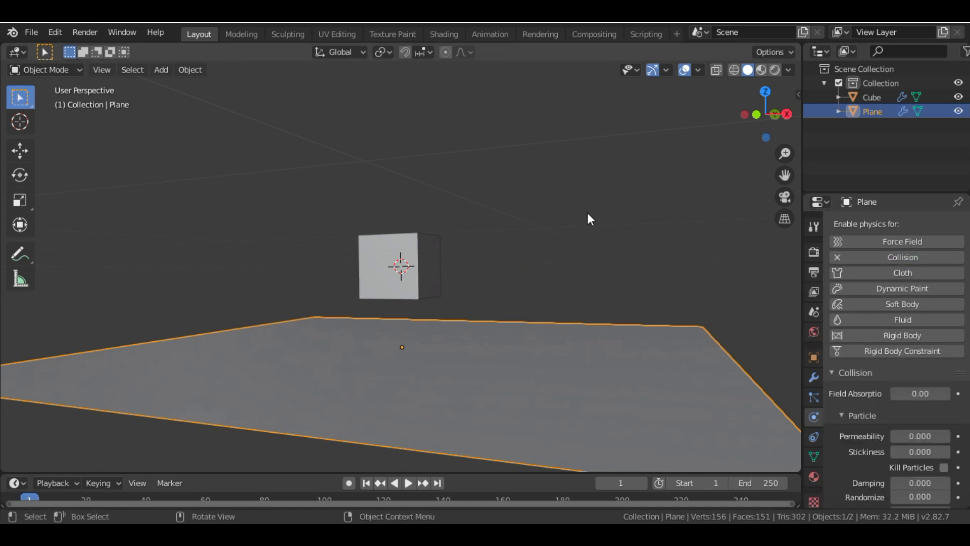
{"action": "key", "text": "space"}
{"action": "key", "text": "space"}
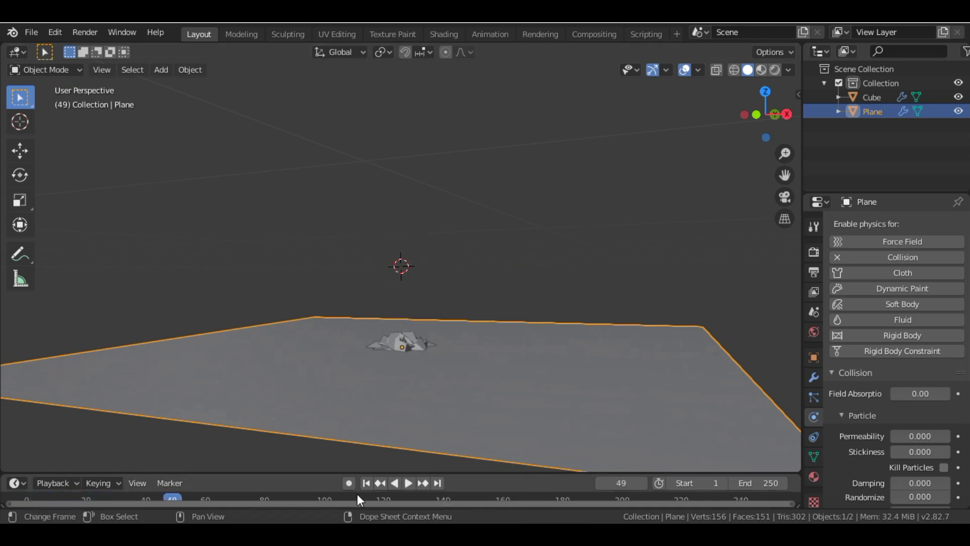
{"action": "left_click", "coordinate": [367, 483]}
Select the cube and set the Pull value of its soft-body edges to 0
{"action": "left_click_drag", "start_coordinate": [762, 136], "coordinate": [746, 121]}
{"action": "left_click", "coordinate": [416, 242]}
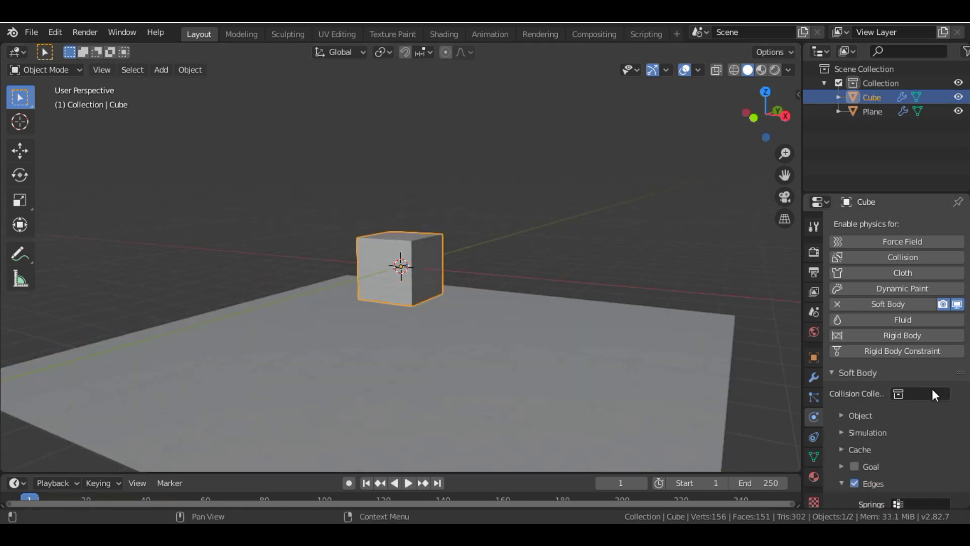
{"action": "scroll", "coordinate": [893, 477], "scroll_direction": "down", "scroll_amount": 6}
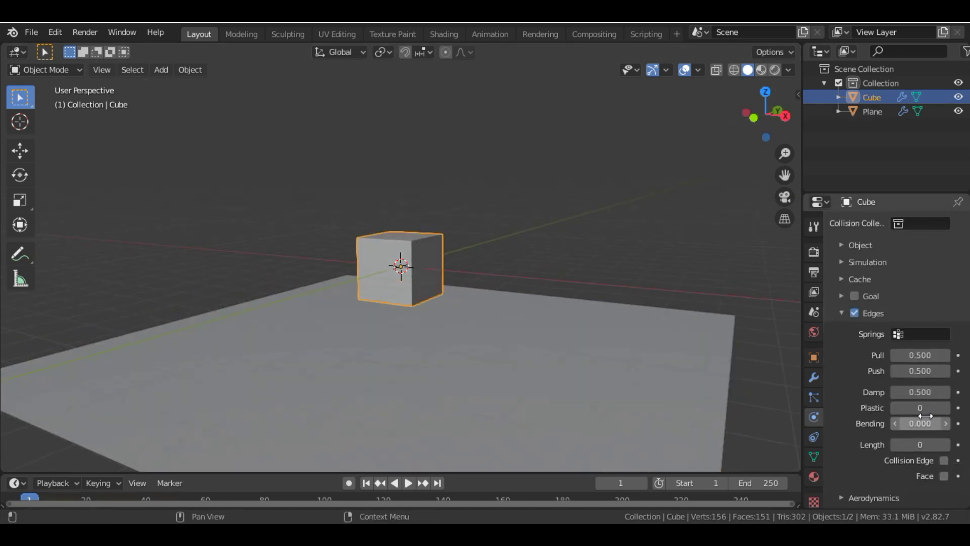
{"action": "left_click", "coordinate": [923, 356]}
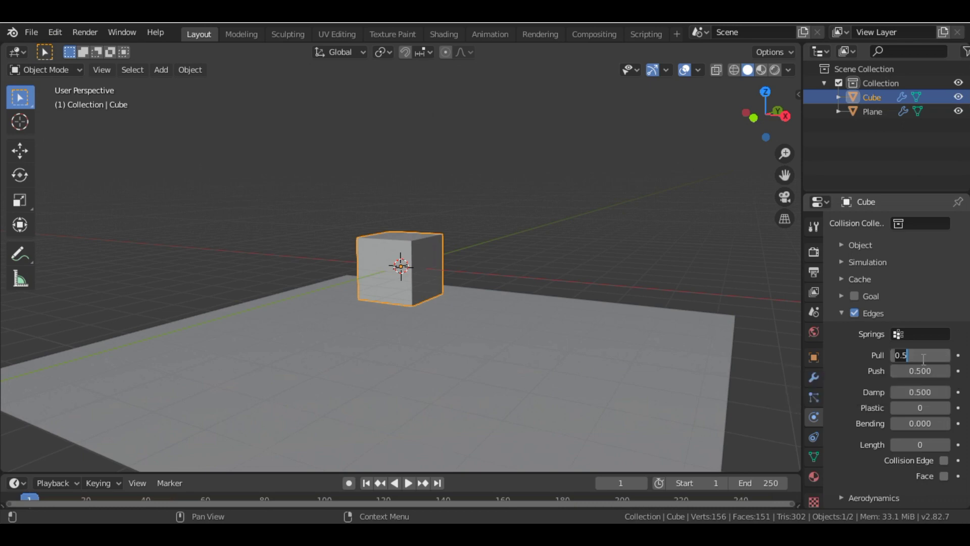
{"action": "type", "text": "0"}
{"action": "key", "text": "Return"}
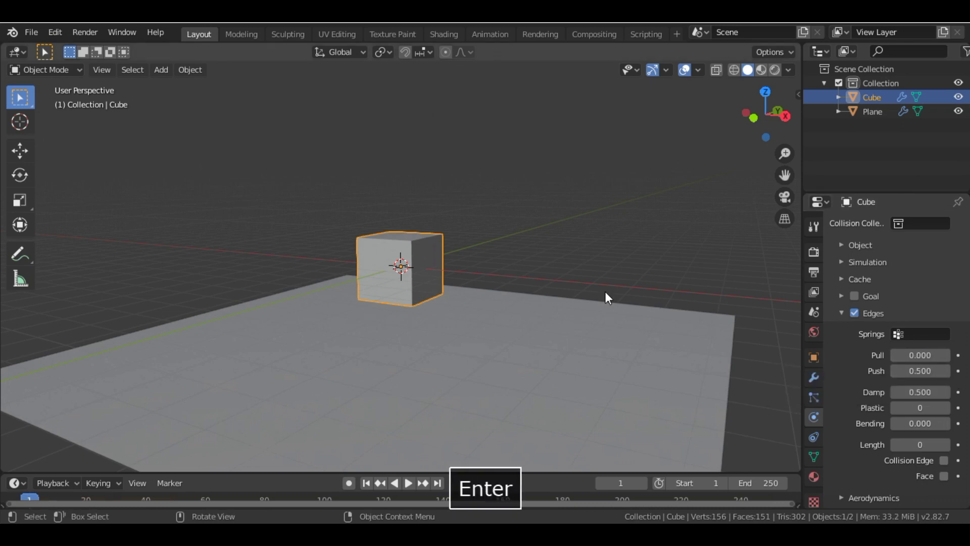
Play the simulation to see how the cube behaves without pull, and return to the first frame
{"action": "key", "text": "space"}
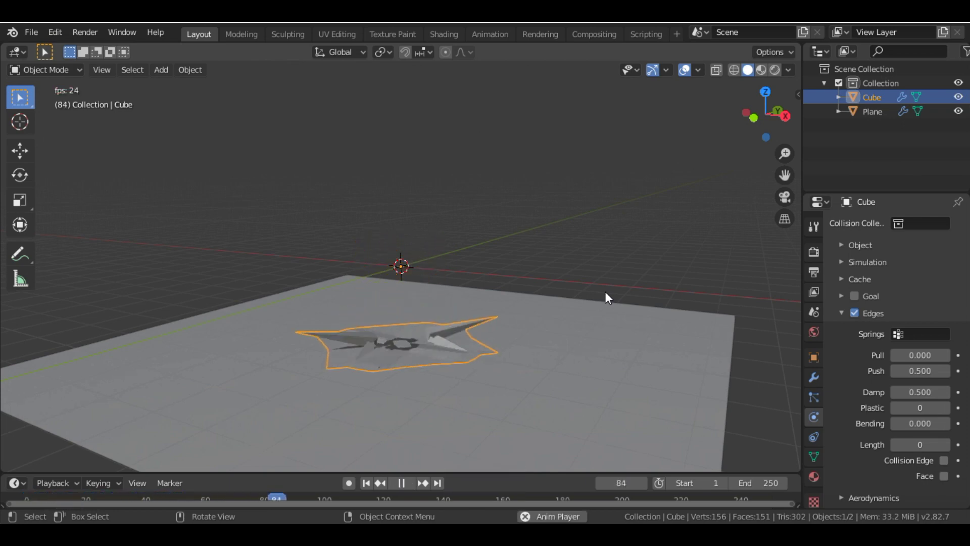
{"action": "key", "text": "space"}
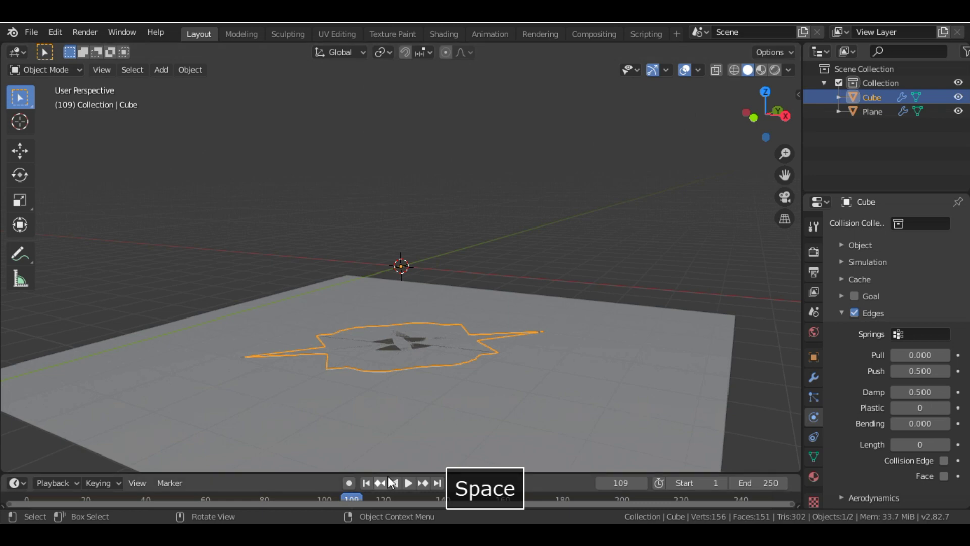
{"action": "left_click", "coordinate": [366, 483]}
Set the cube's soft-body edge Push to 0 and its Pull to 0.5
{"action": "left_click", "coordinate": [911, 371]}
{"action": "type", "text": "0.5"}
{"action": "type", "text": "0"}
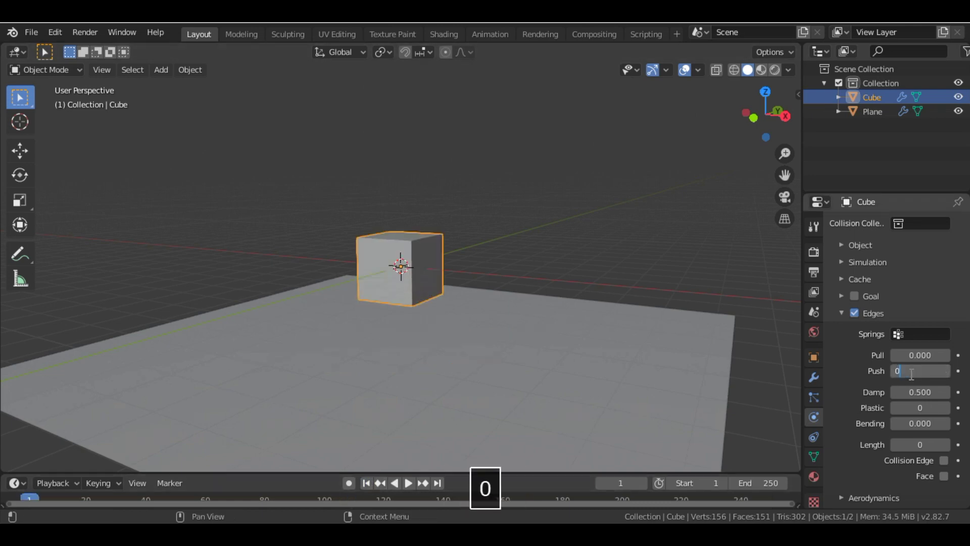
{"action": "key", "text": "Return"}
{"action": "left_click", "coordinate": [921, 355]}
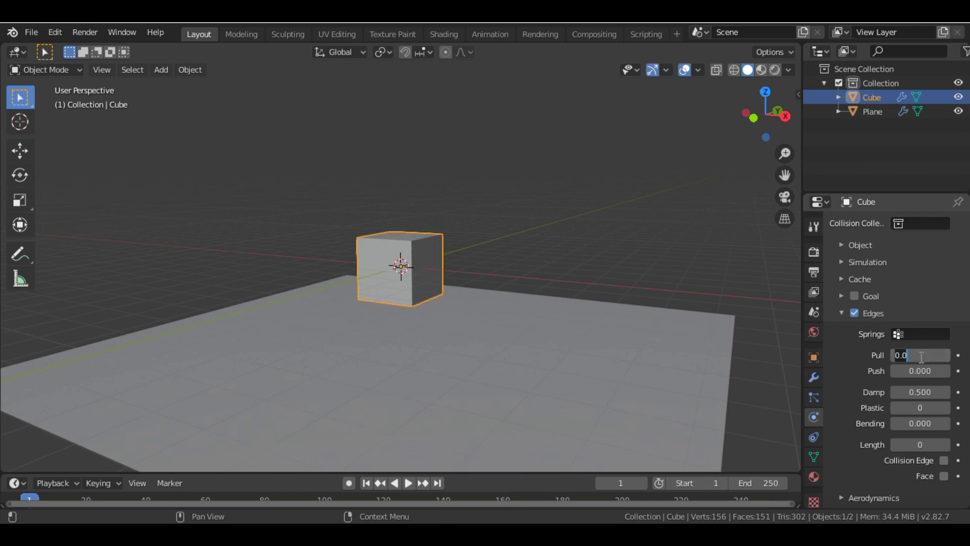
{"action": "type", "text": "5"}
{"action": "key", "text": "Return"}
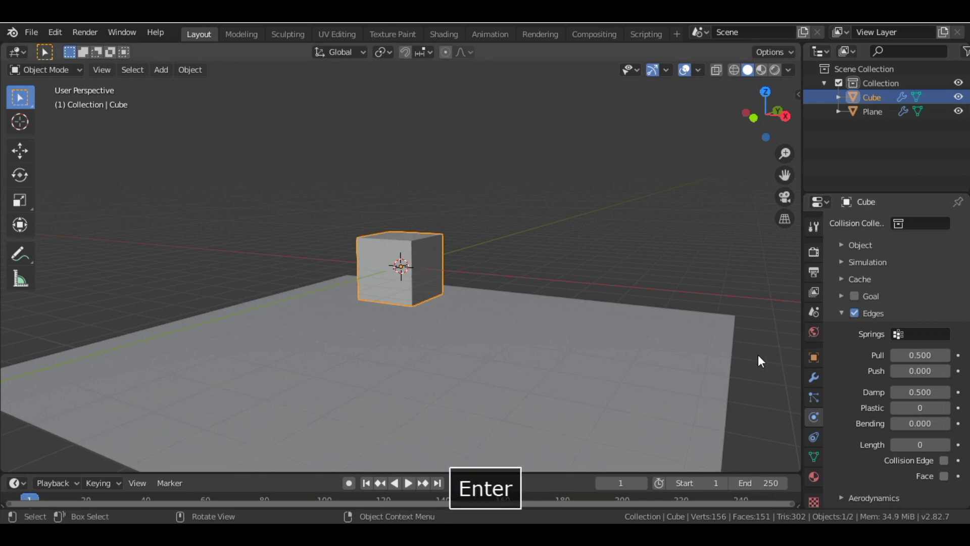
Play the simulation to see how the cube behaves without push, and return to the first frame
{"action": "key", "text": "space"}
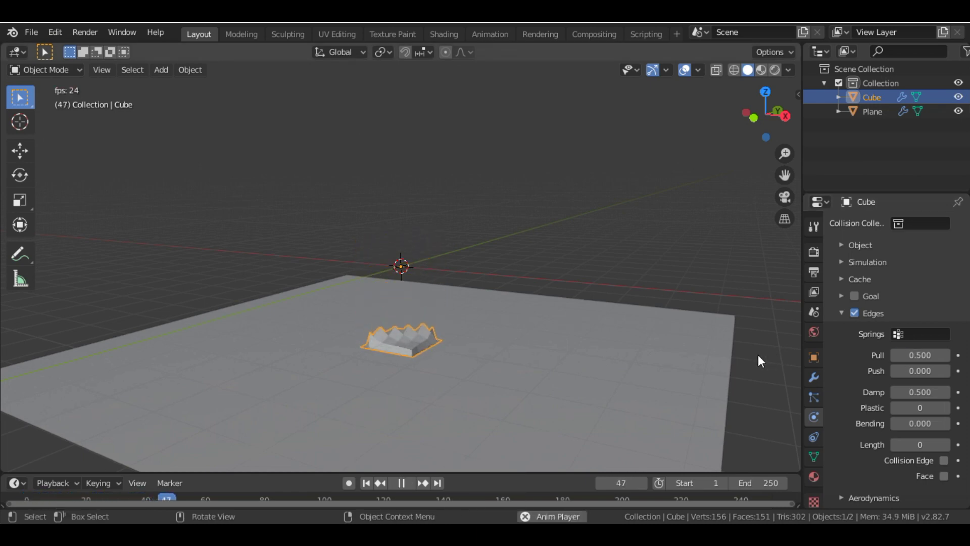
{"action": "key", "text": "space"}
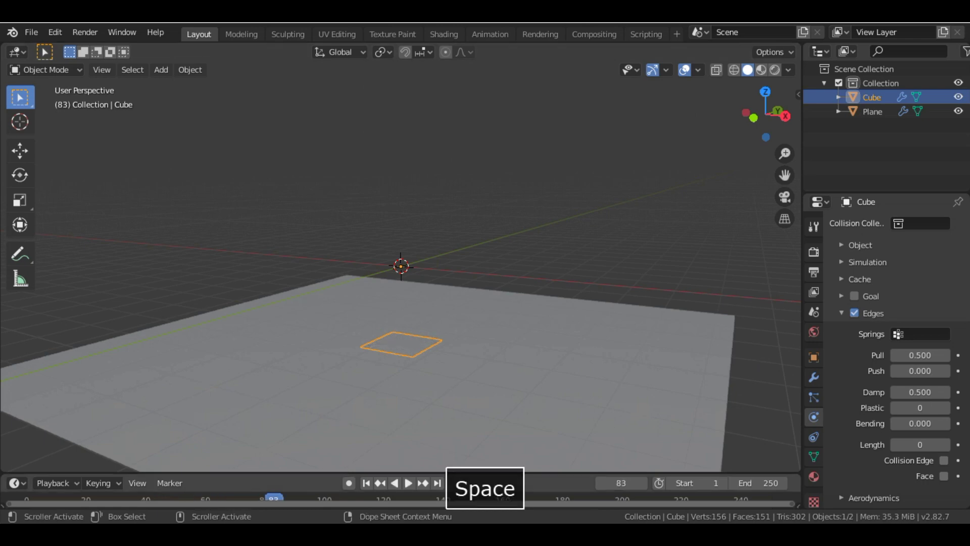
{"action": "left_click", "coordinate": [371, 484]}
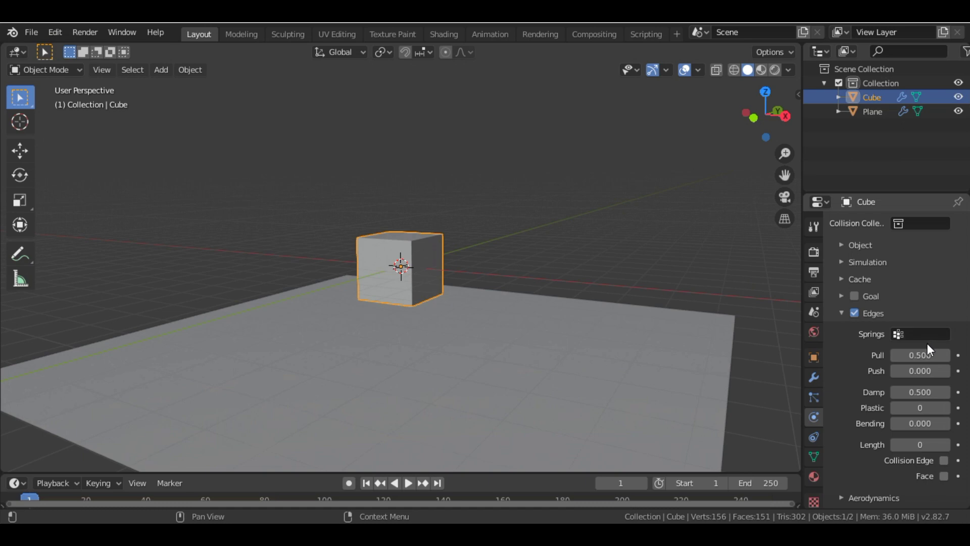
Set the cube's soft-body edge Pull to 0.7 and its Push to 0.2
{"action": "scroll", "coordinate": [915, 389], "scroll_direction": "down", "scroll_amount": 3}
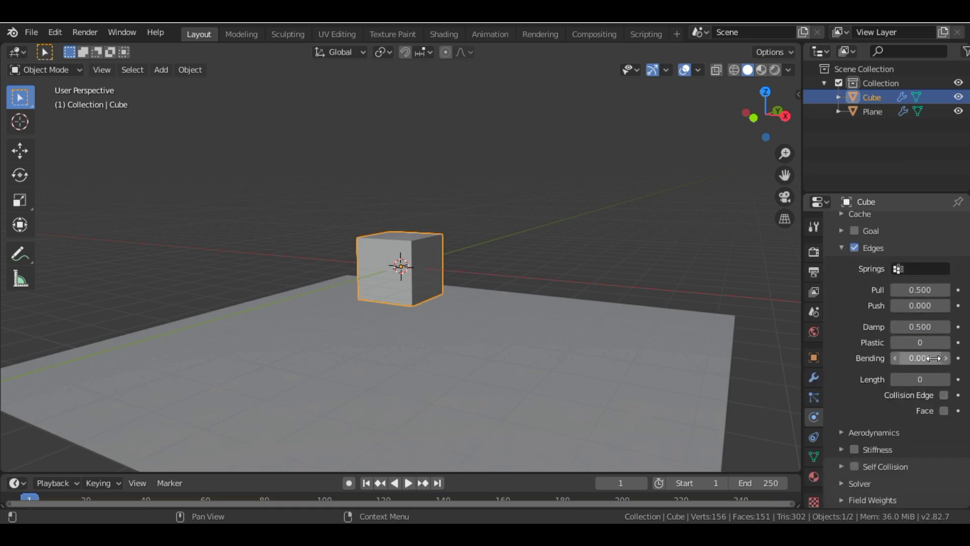
{"action": "left_click", "coordinate": [923, 288]}
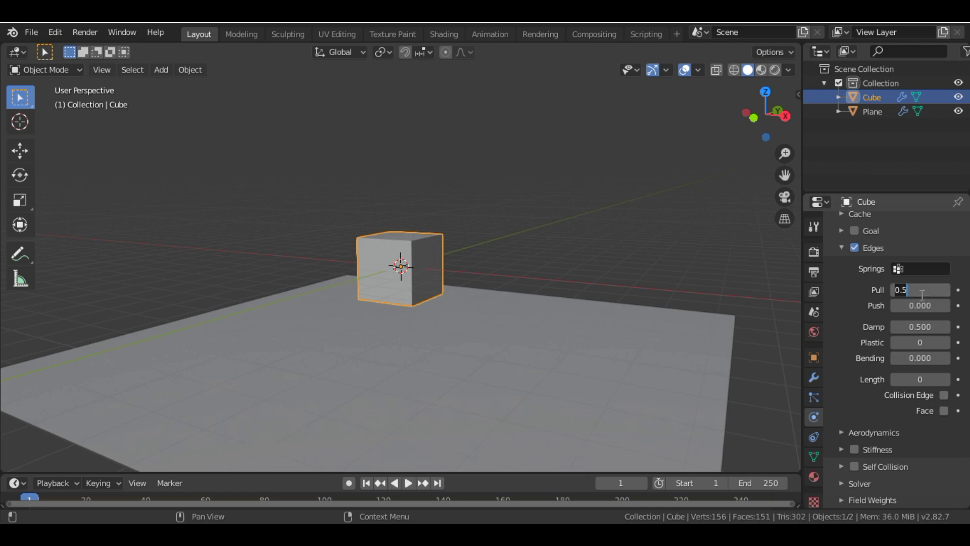
{"action": "key", "text": "BackSpace"}
{"action": "type", "text": "7"}
{"action": "key", "text": "Return"}
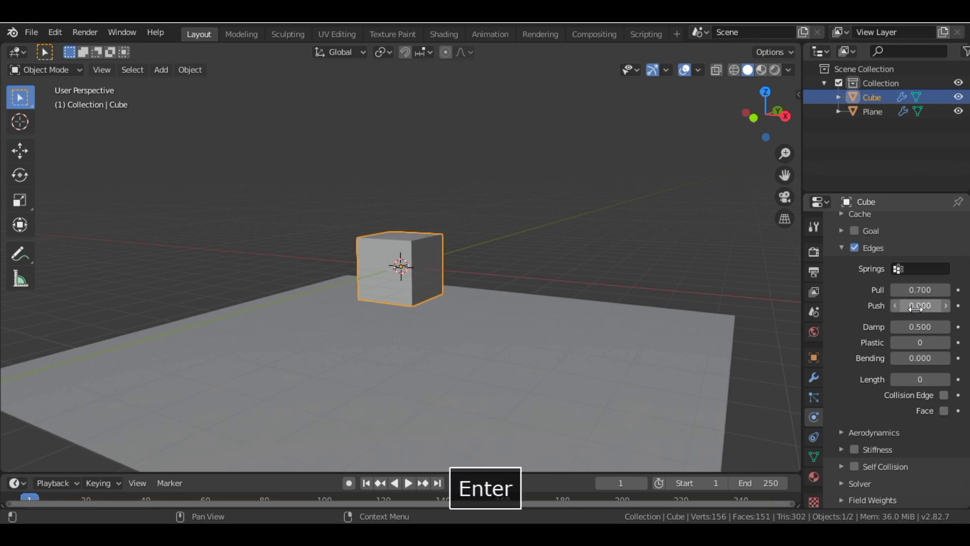
{"action": "left_click", "coordinate": [916, 306]}
{"action": "key", "text": "BackSpace"}
{"action": "type", "text": "2"}
{"action": "key", "text": "Return"}
Play the simulation to test the pull and push values of 0.7 and 0.2, and return to the first frame
{"action": "key", "text": "space"}
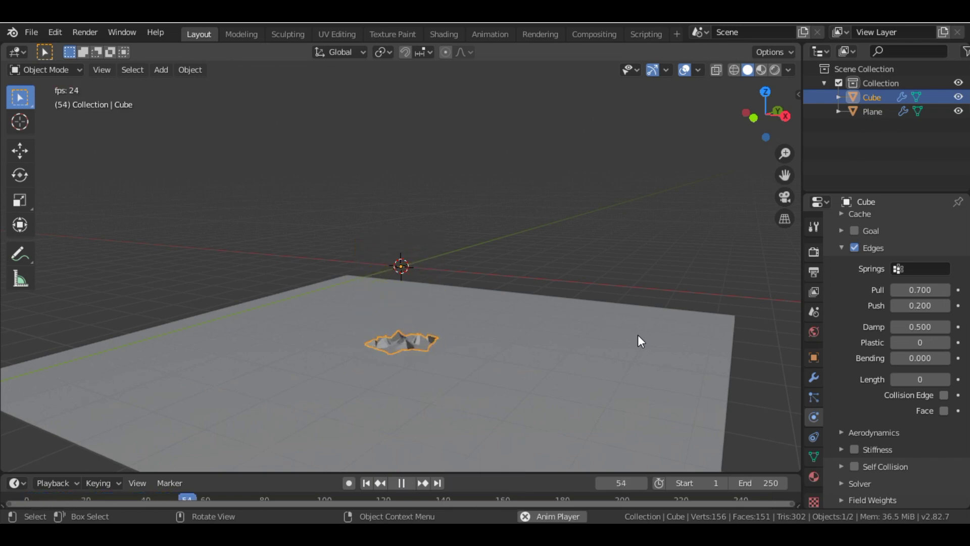
{"action": "key", "text": "space"}
{"action": "left_click", "coordinate": [367, 483]}
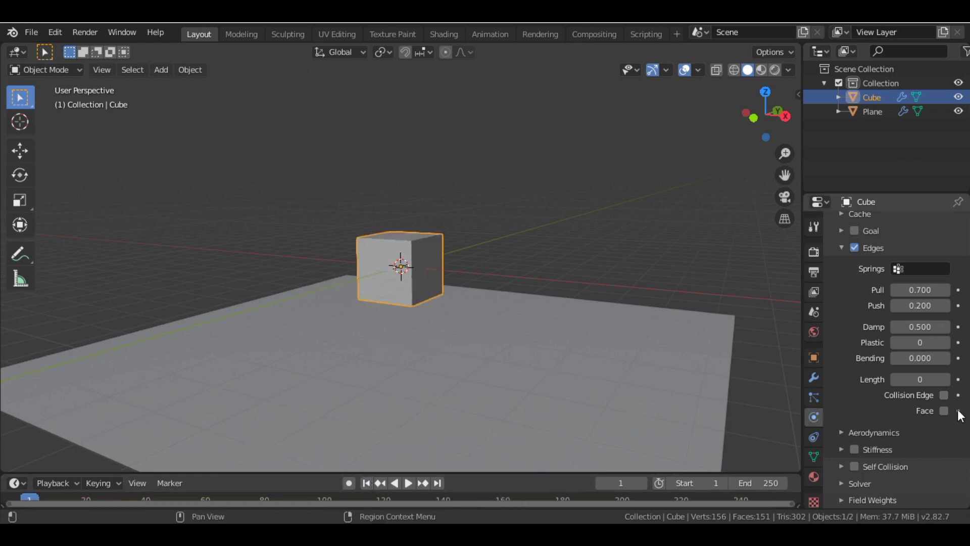
Set the cube's soft-body edge Bending to 0.2 and play the simulation briefly to test it
{"action": "left_click", "coordinate": [915, 359]}
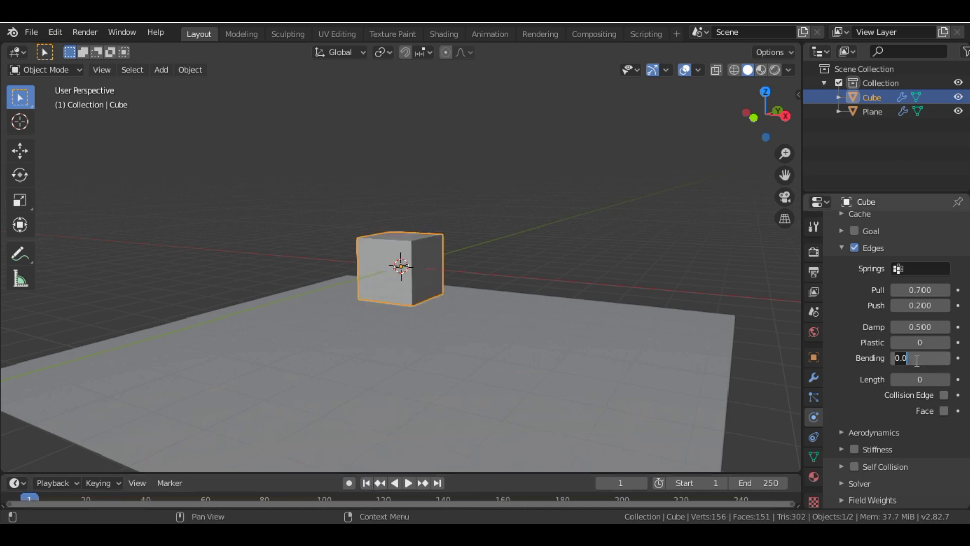
{"action": "type", "text": ".2"}
{"action": "key", "text": "Return"}
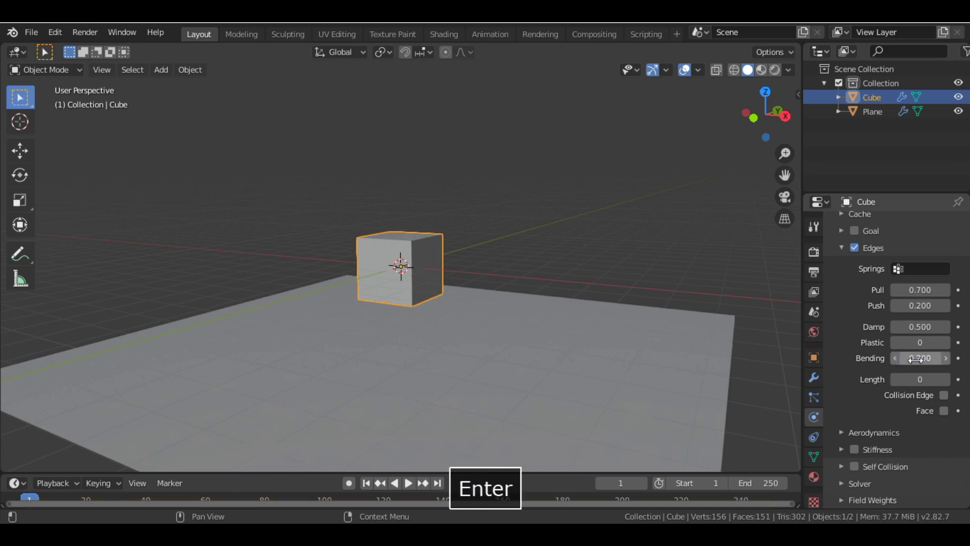
{"action": "key", "text": "space"}
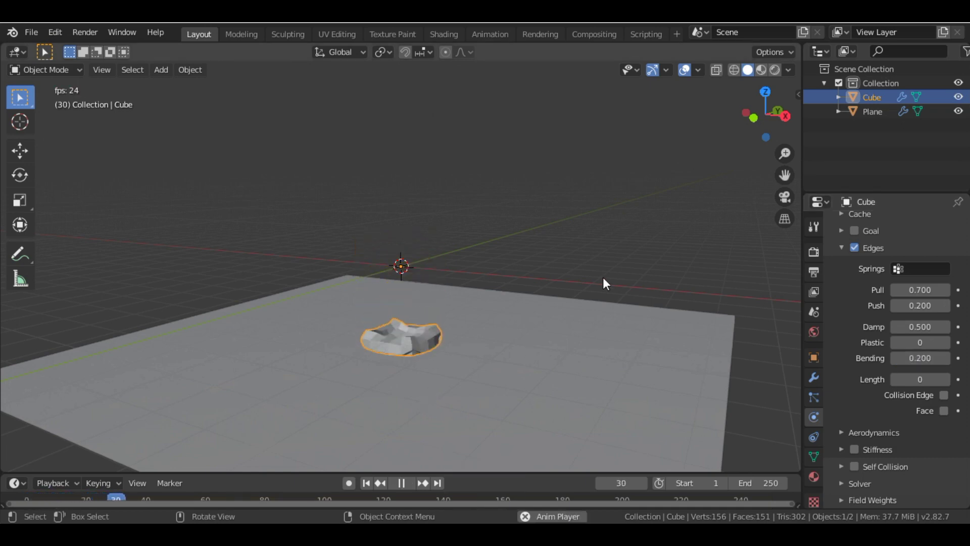
{"action": "key", "text": "Escape"}
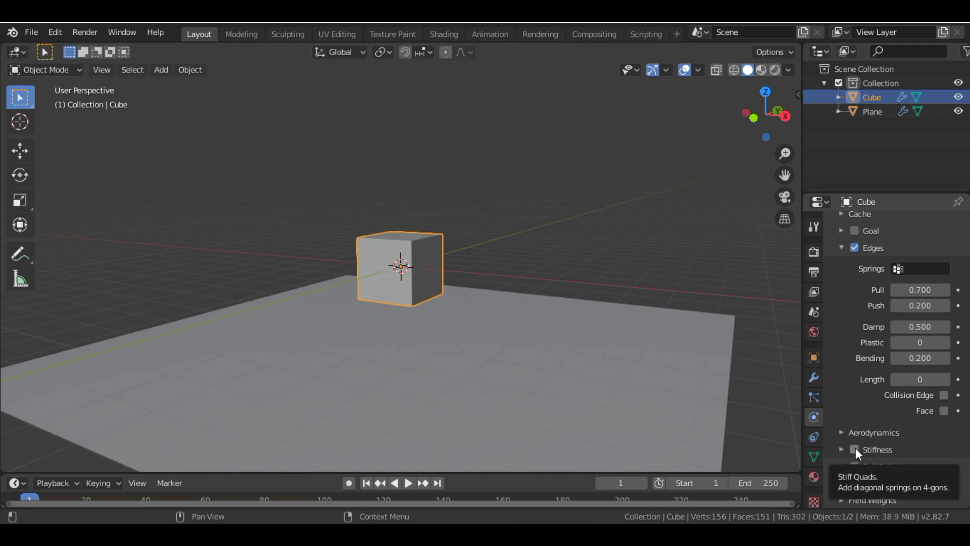
Enable Self Collision for the cube's soft body, play the simulation to test it, and return to the first frame
{"action": "key", "text": "space"}
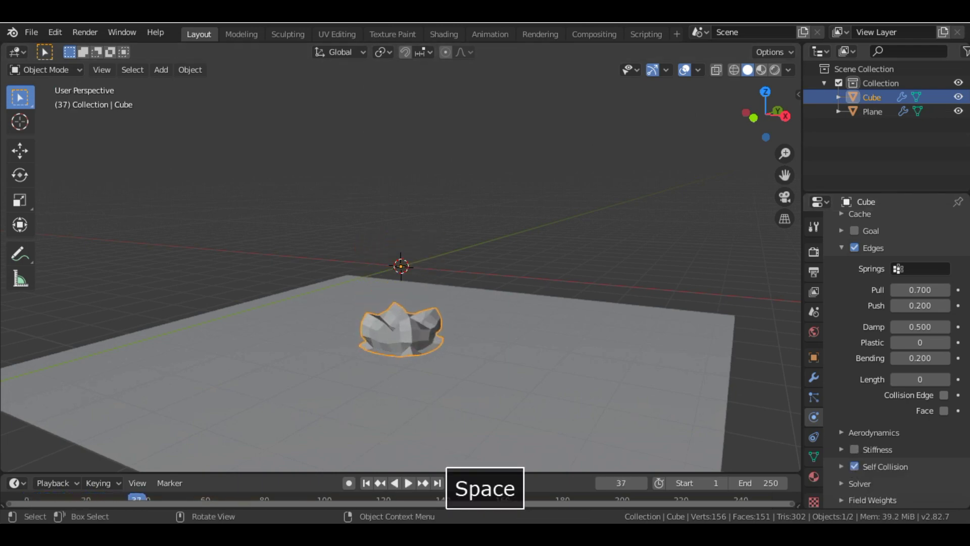
{"action": "left_click", "coordinate": [366, 483]}
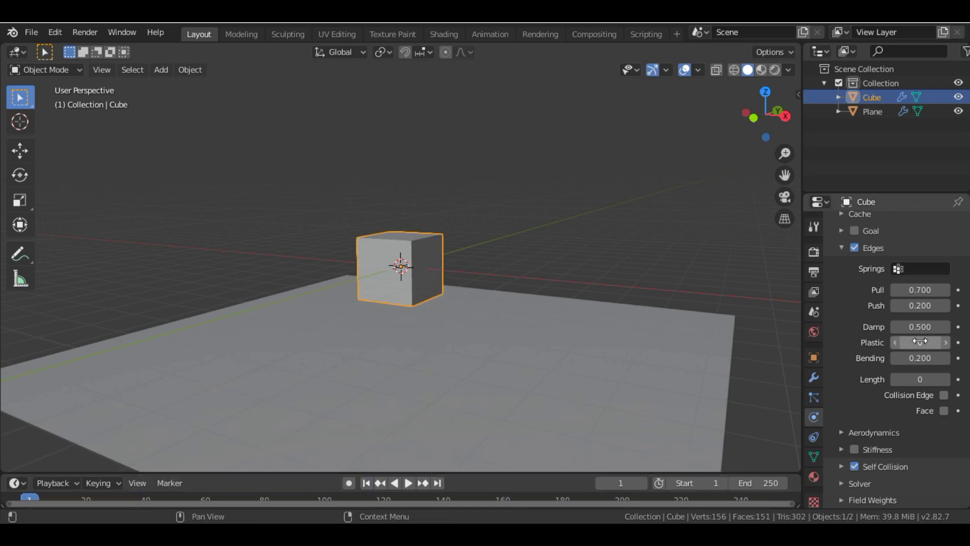
Set the cube's soft-body edge Pull to 0.2 and its Push to 0.7
{"action": "left_click", "coordinate": [922, 290]}
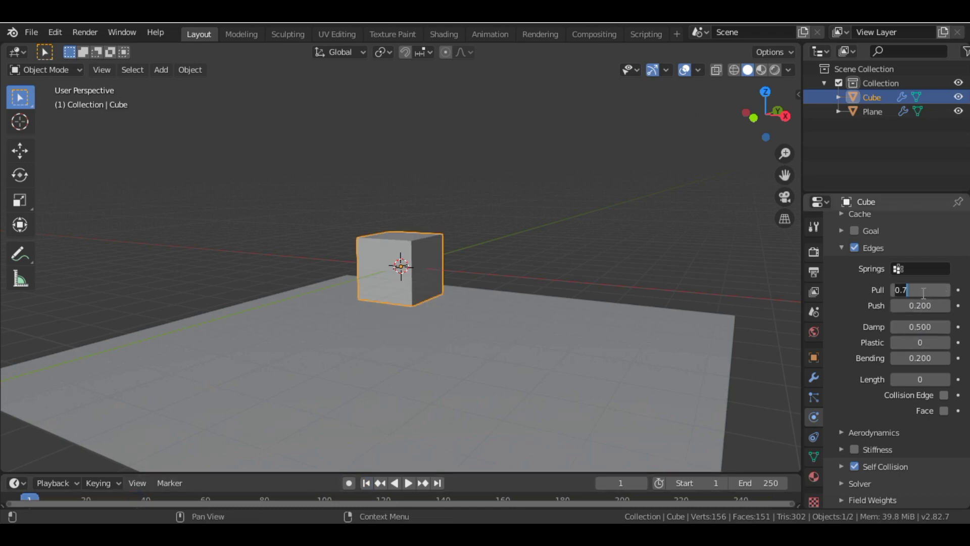
{"action": "key", "text": "BackSpace"}
{"action": "type", "text": "2"}
{"action": "key", "text": "Return"}
{"action": "left_click", "coordinate": [923, 305]}
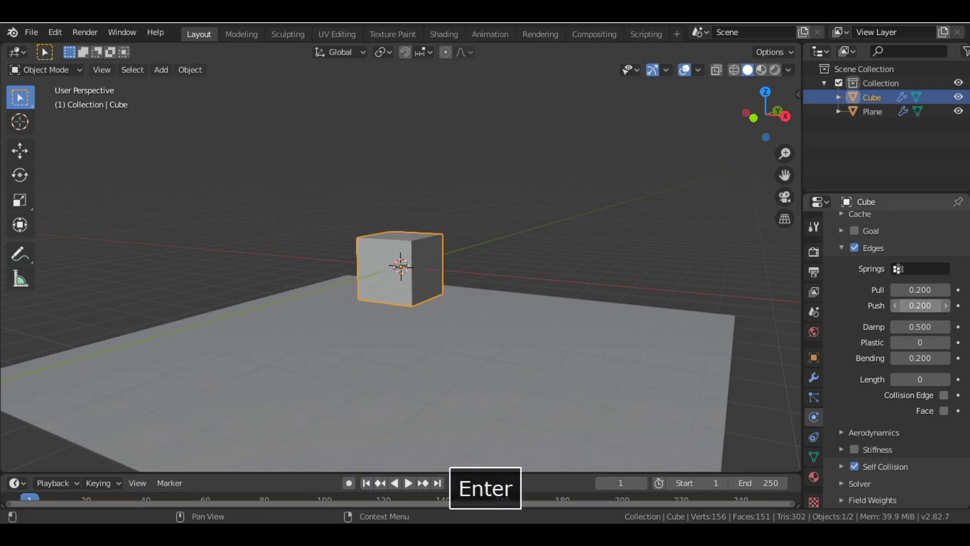
{"action": "key", "text": "BackSpace"}
{"action": "key", "text": "BackSpace"}
{"action": "key", "text": "BackSpace"}
{"action": "type", "text": "0.7"}
{"action": "key", "text": "Return"}
Play the simulation to test the swapped pull and push values, and return to the first frame
{"action": "key", "text": "space"}
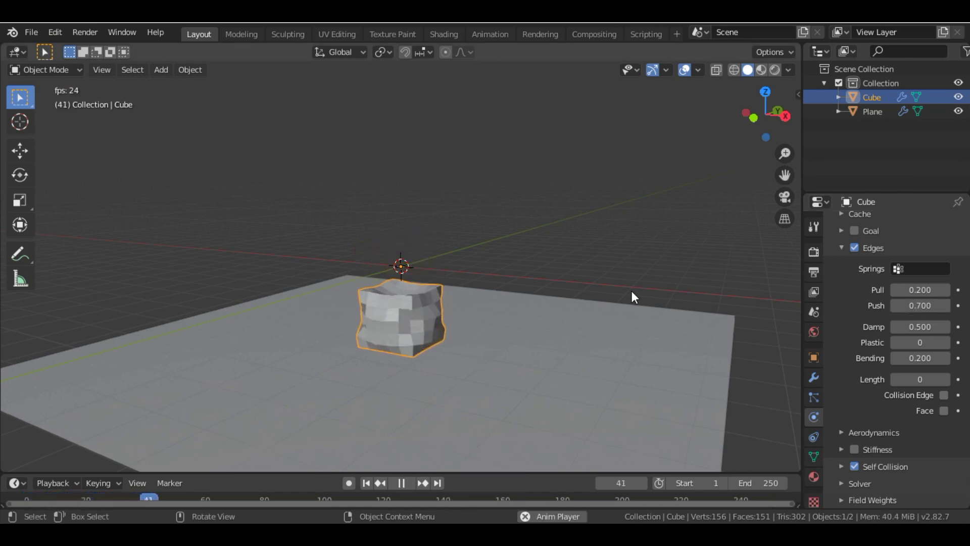
{"action": "key", "text": "space"}
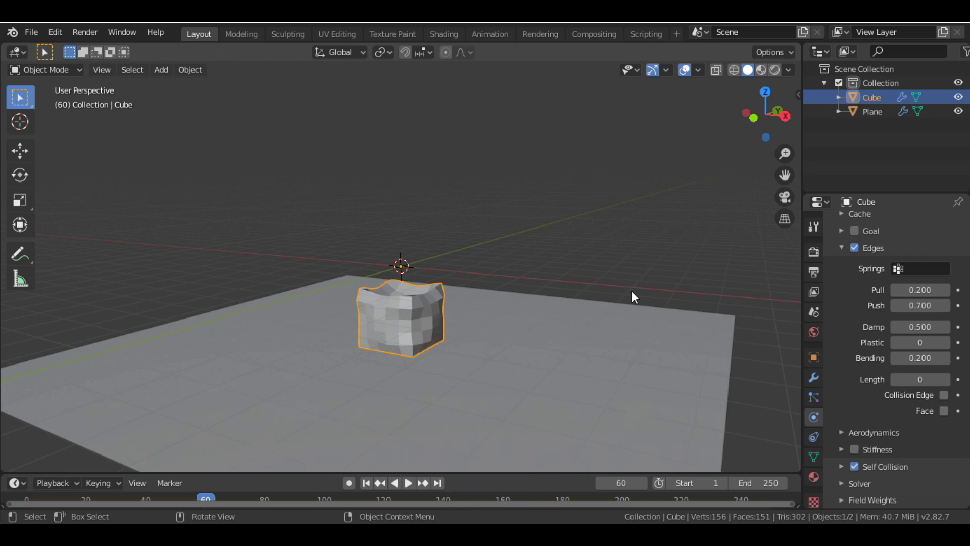
{"action": "left_click", "coordinate": [366, 483]}
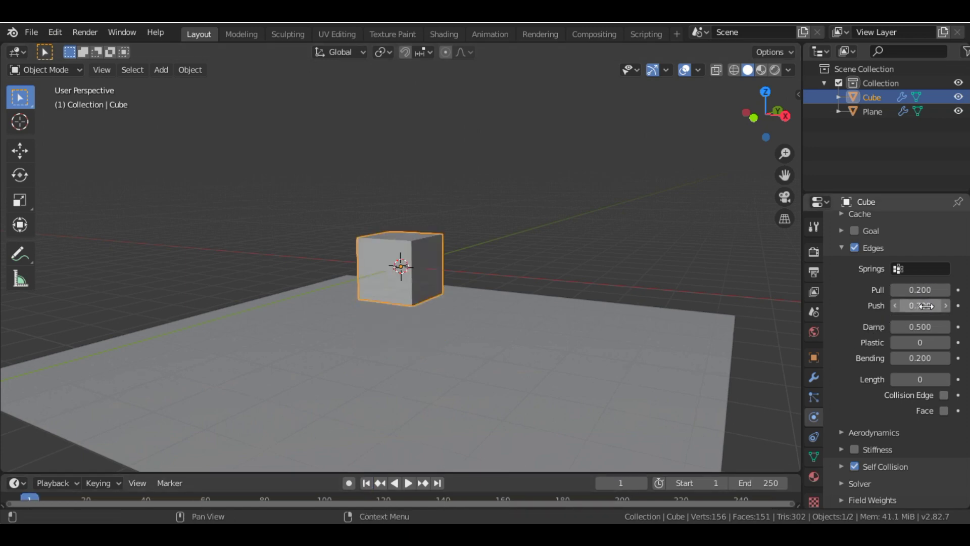
Set the Bending value of the cube's soft-body edges to 0.3
{"action": "left_click_drag", "start_coordinate": [924, 306], "coordinate": [949, 307]}
{"action": "left_click", "coordinate": [927, 359]}
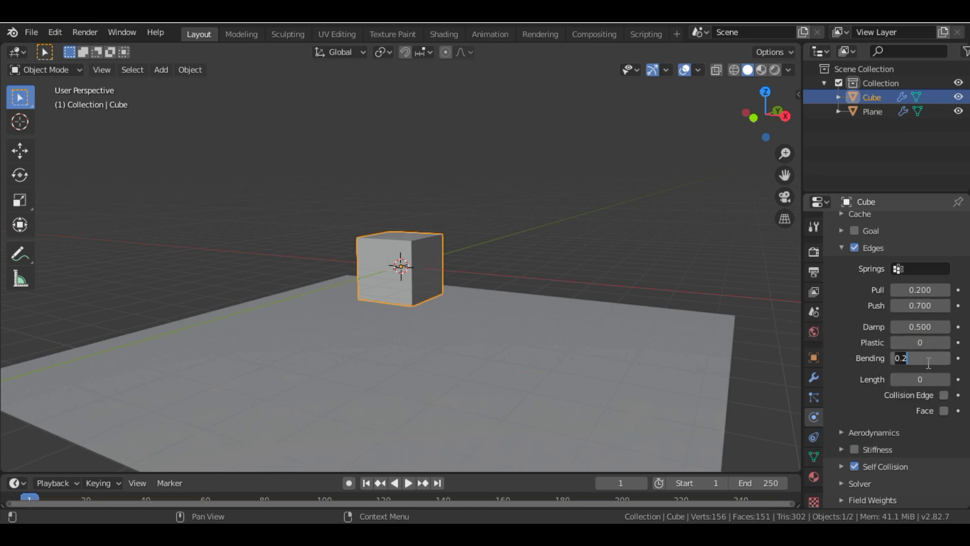
{"action": "type", "text": "3"}
{"action": "key", "text": "Return"}
Play the simulation to check the cube with the 0.3 bending, and return to the first frame
{"action": "key", "text": "space"}
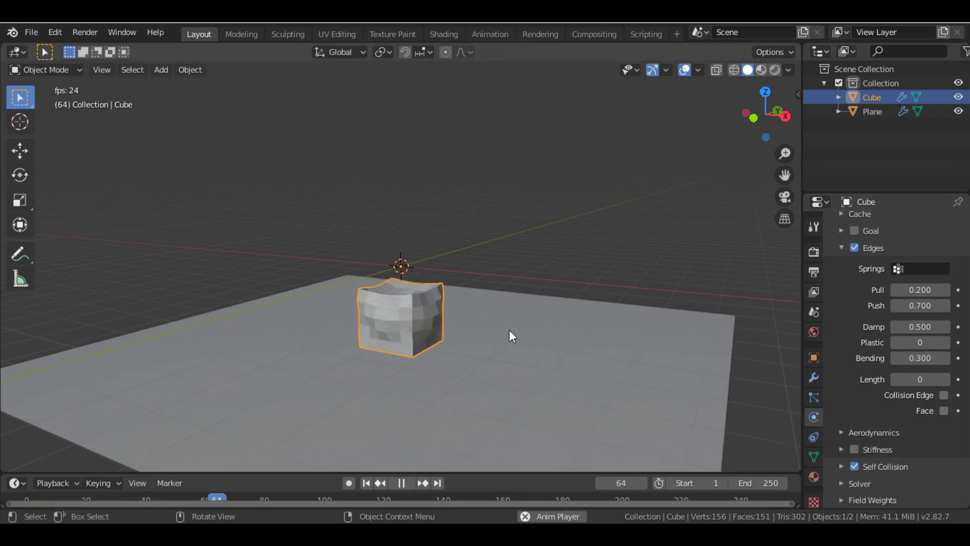
{"action": "key", "text": "space"}
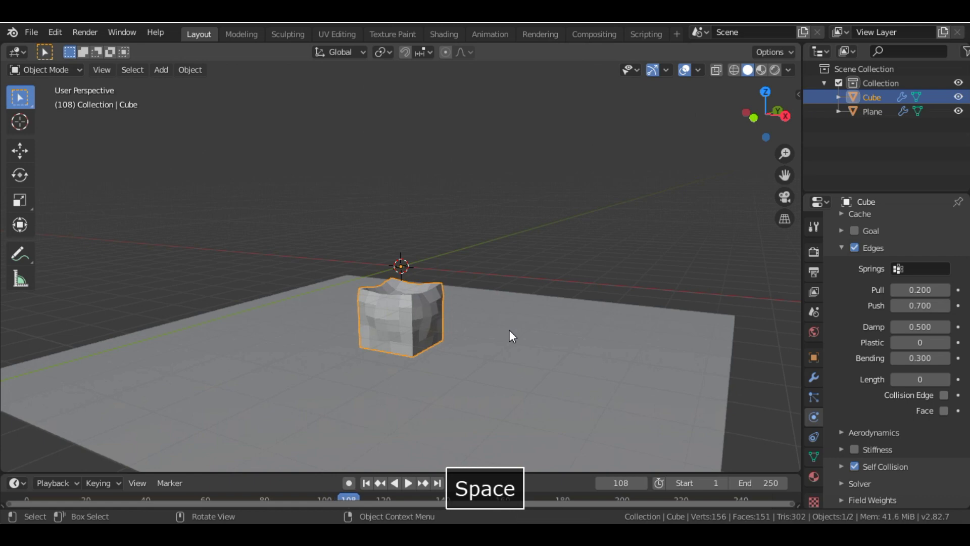
{"action": "left_click", "coordinate": [366, 483]}
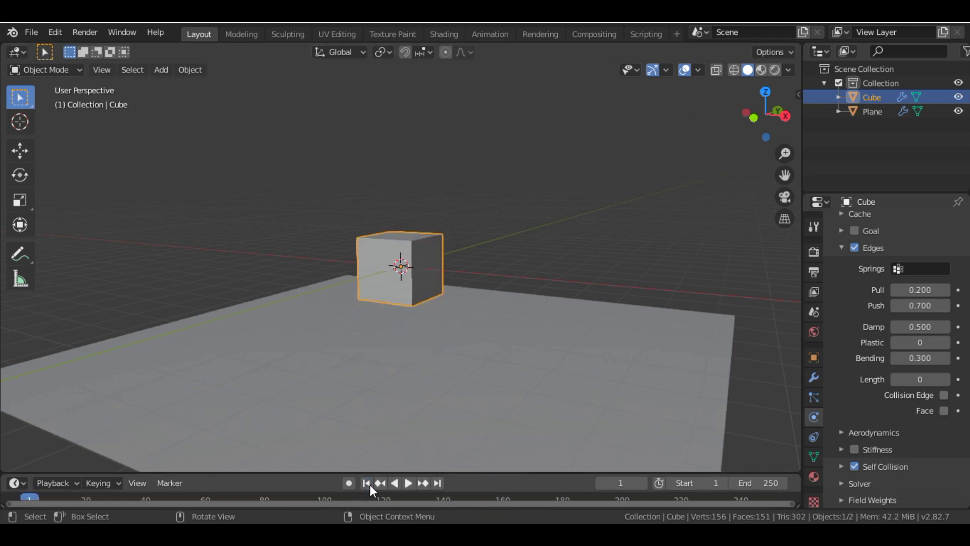
{"action": "scroll", "coordinate": [590, 308], "scroll_direction": "up", "scroll_amount": 5}
{"action": "scroll", "coordinate": [591, 308], "scroll_direction": "down", "scroll_amount": 4}
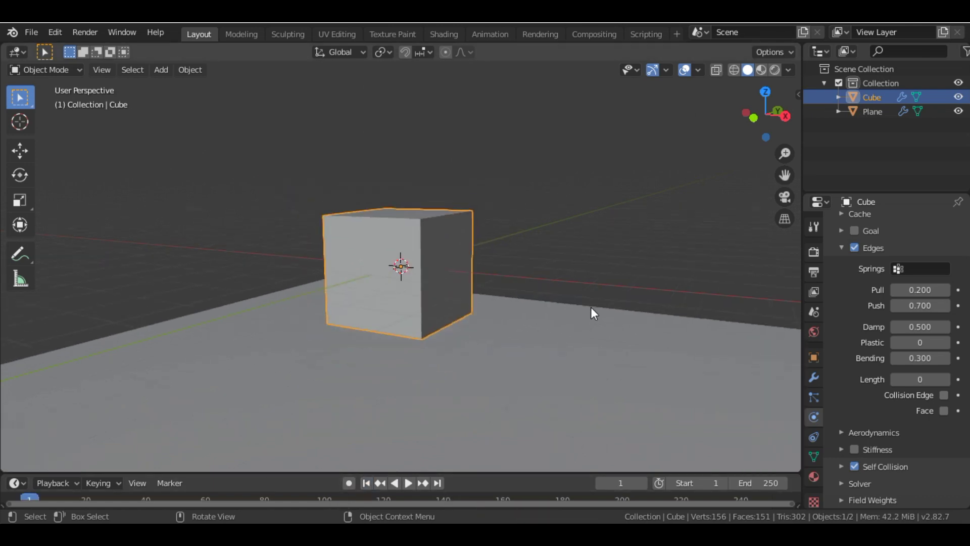
Replay the fall of the cube up to its landing on the plane, and return to the first frame
{"action": "key", "text": "space"}
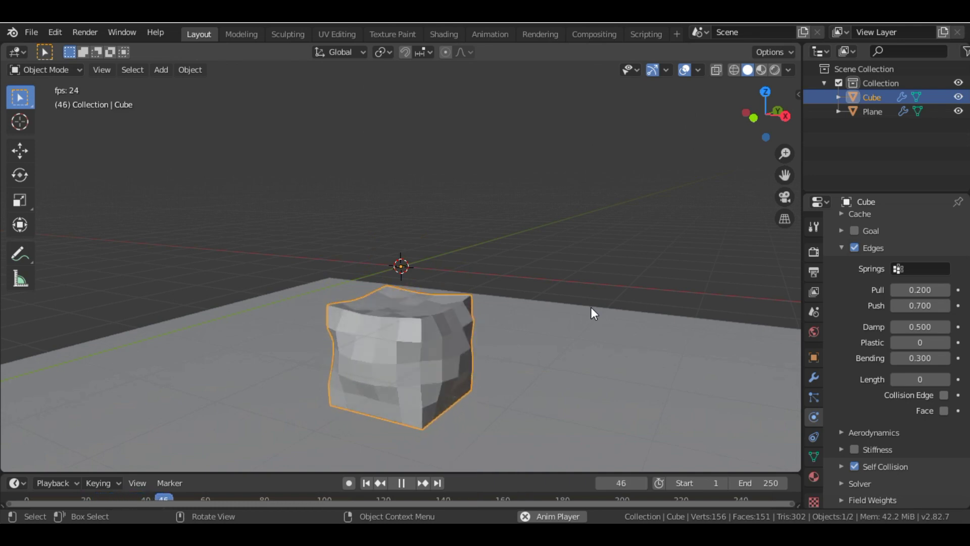
{"action": "key", "text": "space"}
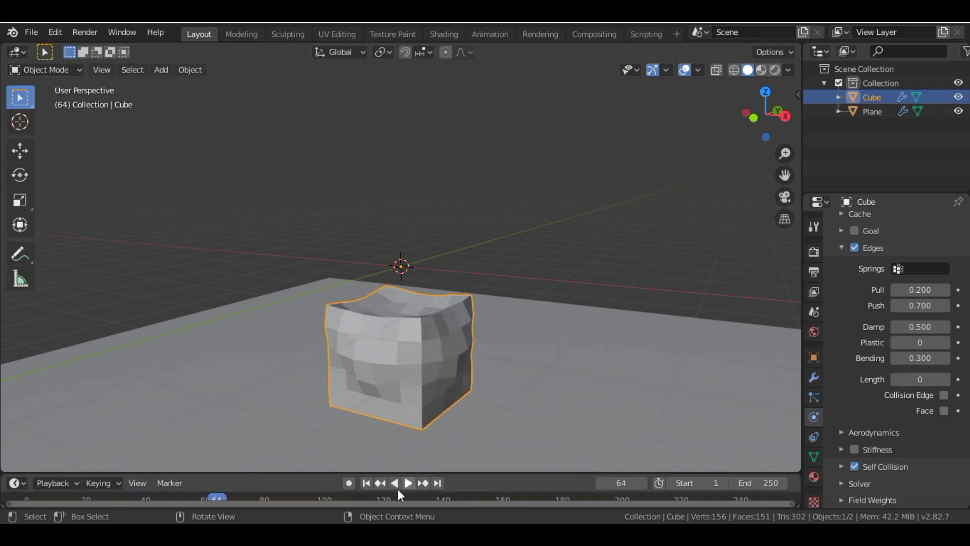
{"action": "left_click", "coordinate": [367, 483]}
Examine the remaining soft-body settings of the cube, including Self Collision and Stiffness
{"action": "scroll", "coordinate": [677, 356], "scroll_direction": "down", "scroll_amount": 6}
{"action": "scroll", "coordinate": [677, 356], "scroll_direction": "up", "scroll_amount": 6}
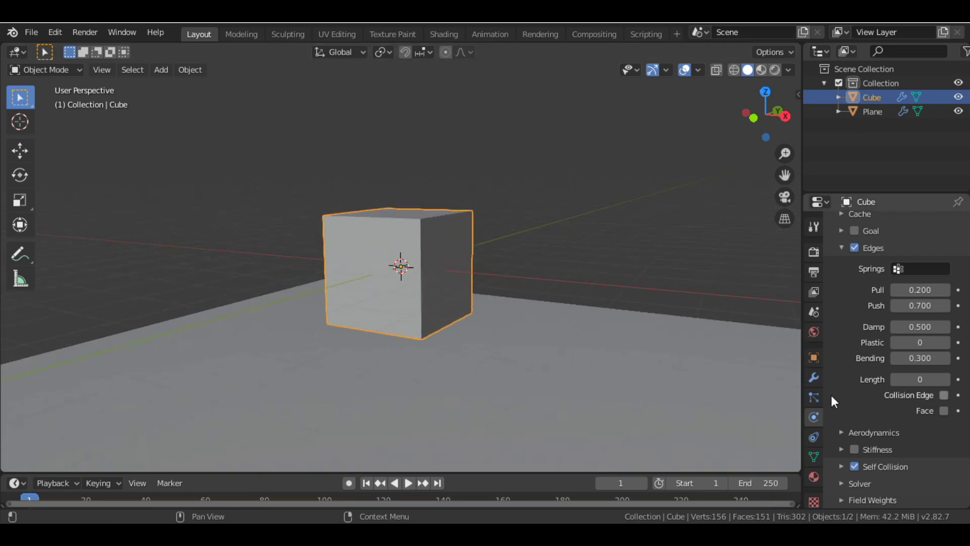
{"action": "left_click", "coordinate": [842, 466]}
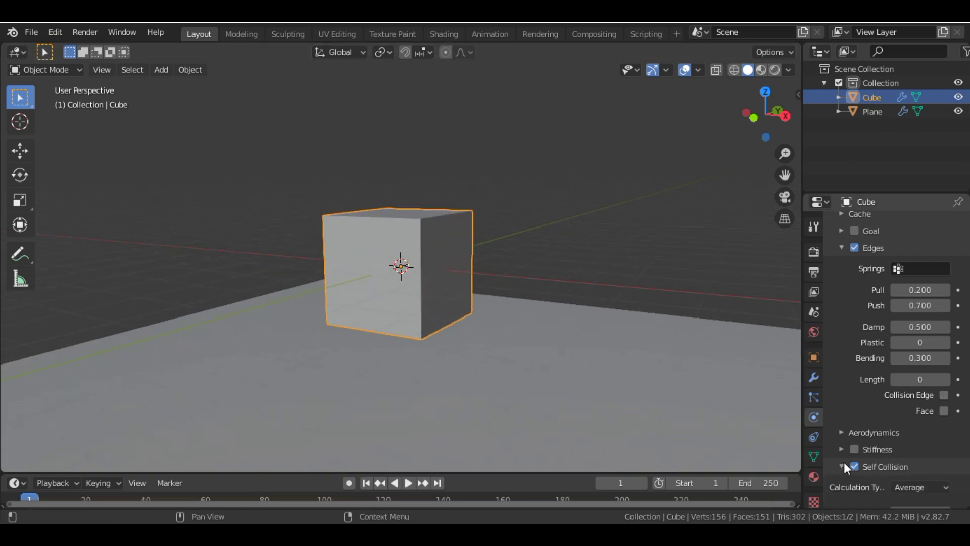
{"action": "left_click", "coordinate": [843, 463]}
{"action": "left_click", "coordinate": [844, 448]}
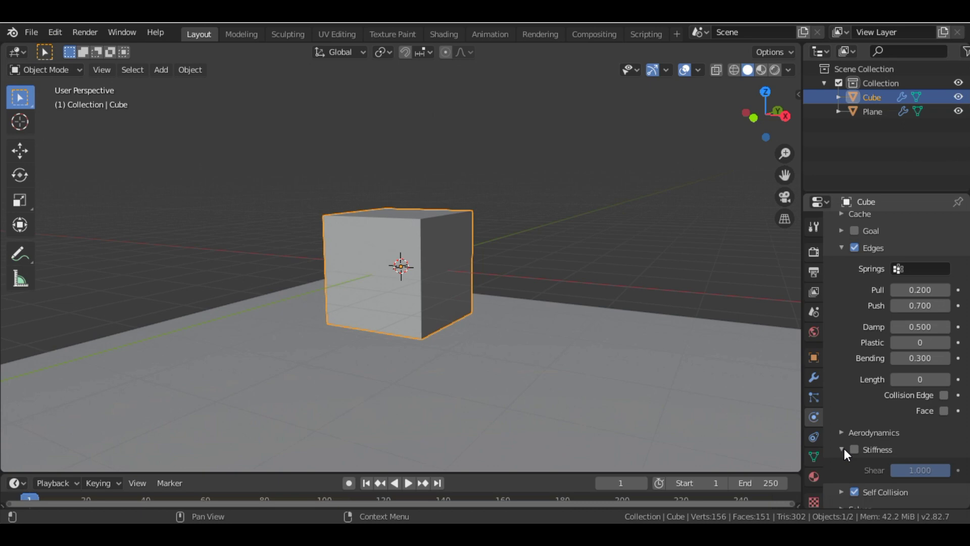
{"action": "left_click", "coordinate": [844, 449]}
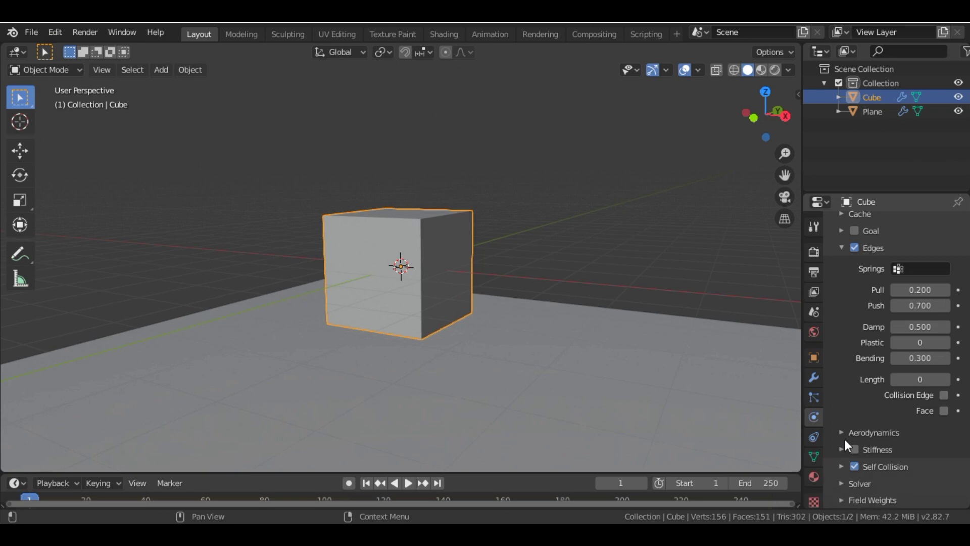
{"action": "scroll", "coordinate": [857, 321], "scroll_direction": "up", "scroll_amount": 8}
{"action": "scroll", "coordinate": [857, 321], "scroll_direction": "down", "scroll_amount": 8}
{"action": "scroll", "coordinate": [856, 321], "scroll_direction": "up", "scroll_amount": 8}
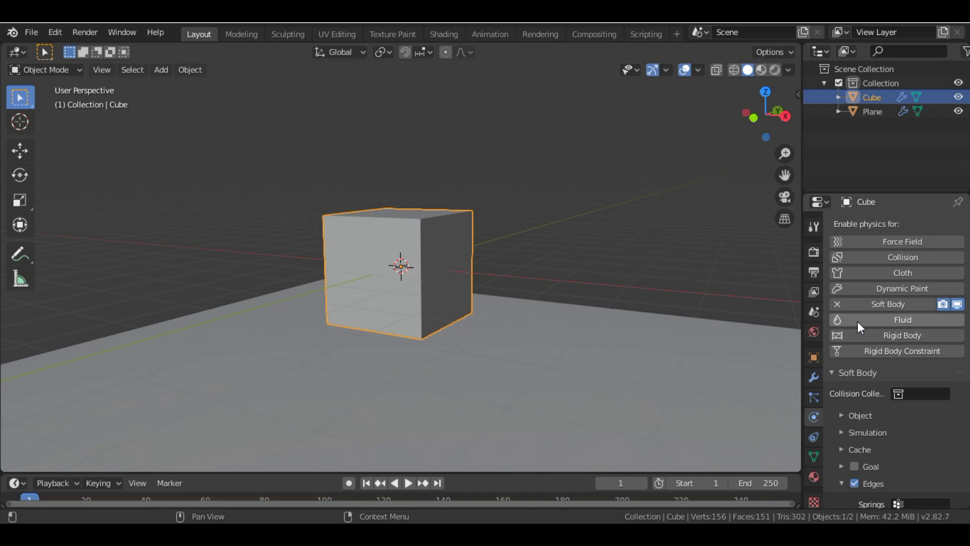
Add a Subdivision Surface modifier to the cube and shade the cube smooth
{"action": "left_click", "coordinate": [645, 312]}
{"action": "left_click", "coordinate": [417, 232]}
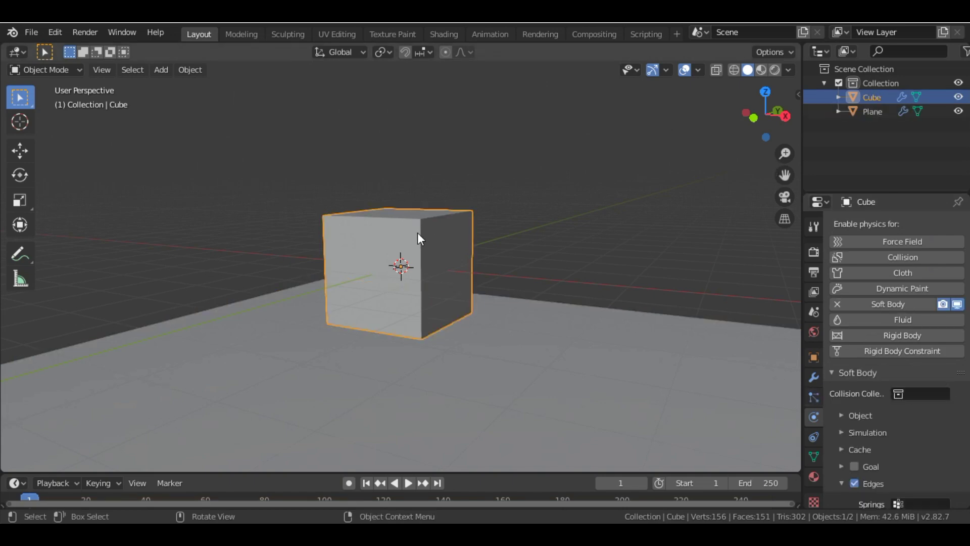
{"action": "left_click", "coordinate": [816, 385]}
{"action": "left_click", "coordinate": [932, 226]}
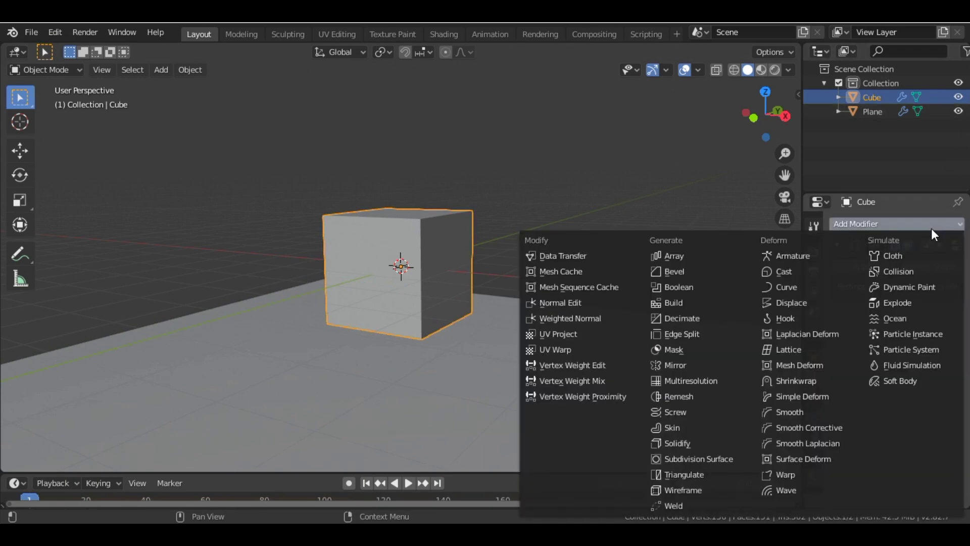
{"action": "left_click", "coordinate": [687, 459]}
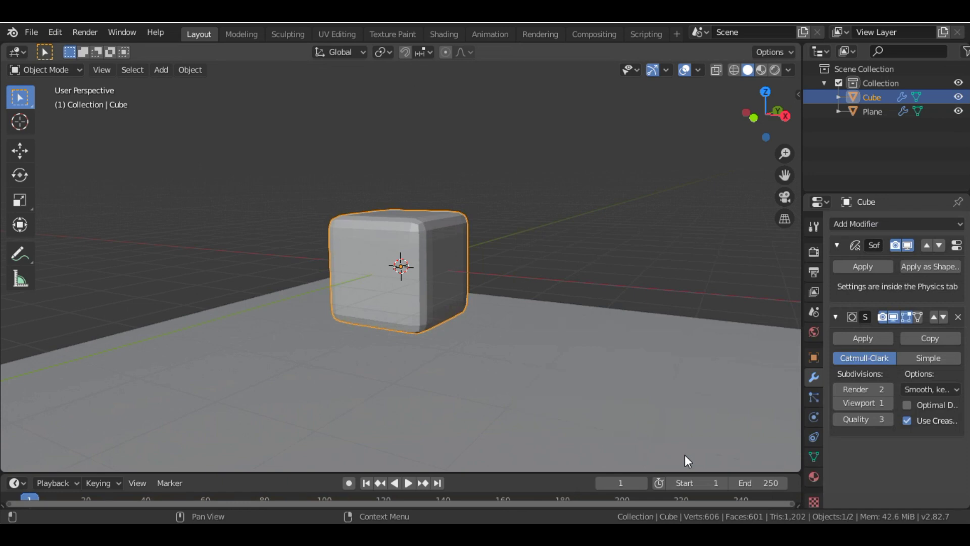
{"action": "right_click", "coordinate": [408, 250]}
{"action": "left_click", "coordinate": [408, 250]}
Play the simulation to check the smoothed, subdivided cube, and return to the first frame
{"action": "key", "text": "space"}
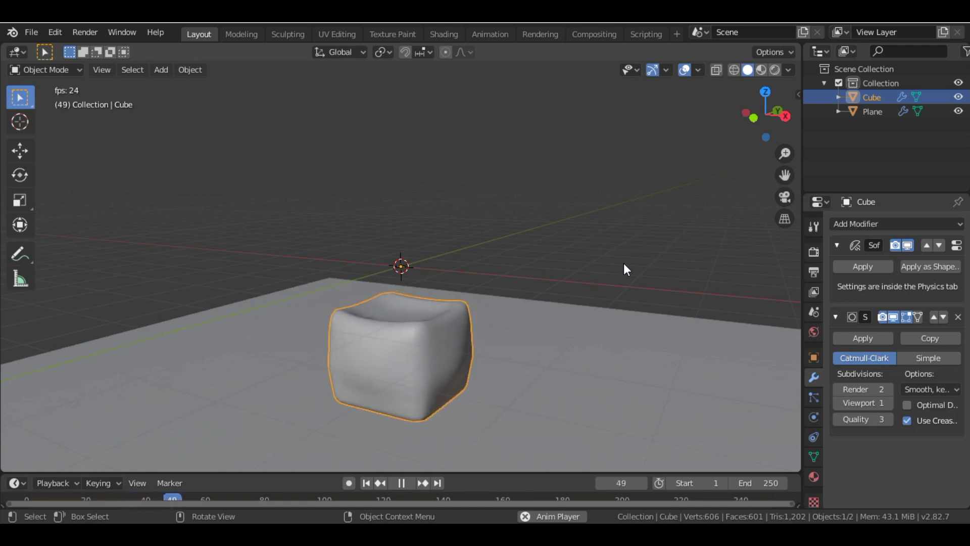
{"action": "key", "text": "space"}
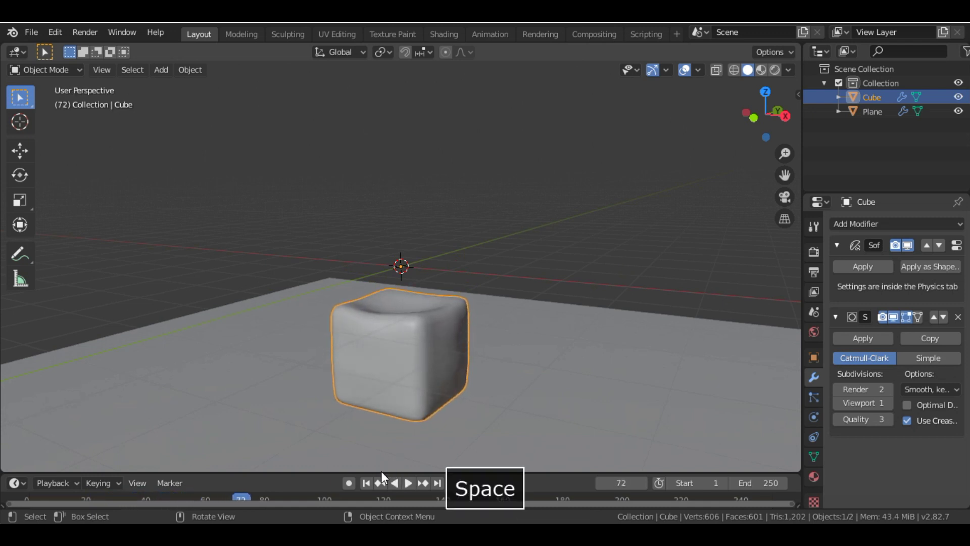
{"action": "left_click", "coordinate": [367, 482]}
Inspect the smooth cube from other angles, replay its fall onto the plane, and return to the first frame
{"action": "left_click_drag", "start_coordinate": [754, 133], "coordinate": [499, 288]}
{"action": "scroll", "coordinate": [498, 288], "scroll_direction": "down", "scroll_amount": 4}
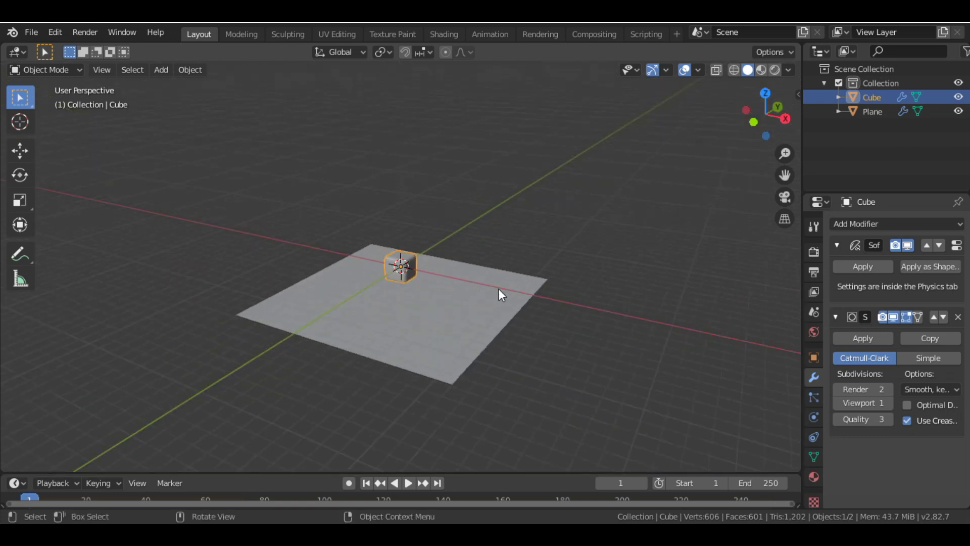
{"action": "scroll", "coordinate": [498, 289], "scroll_direction": "up", "scroll_amount": 8}
{"action": "left_click_drag", "start_coordinate": [751, 140], "coordinate": [543, 297]}
{"action": "scroll", "coordinate": [543, 298], "scroll_direction": "down", "scroll_amount": 8}
{"action": "scroll", "coordinate": [418, 300], "scroll_direction": "up", "scroll_amount": 8}
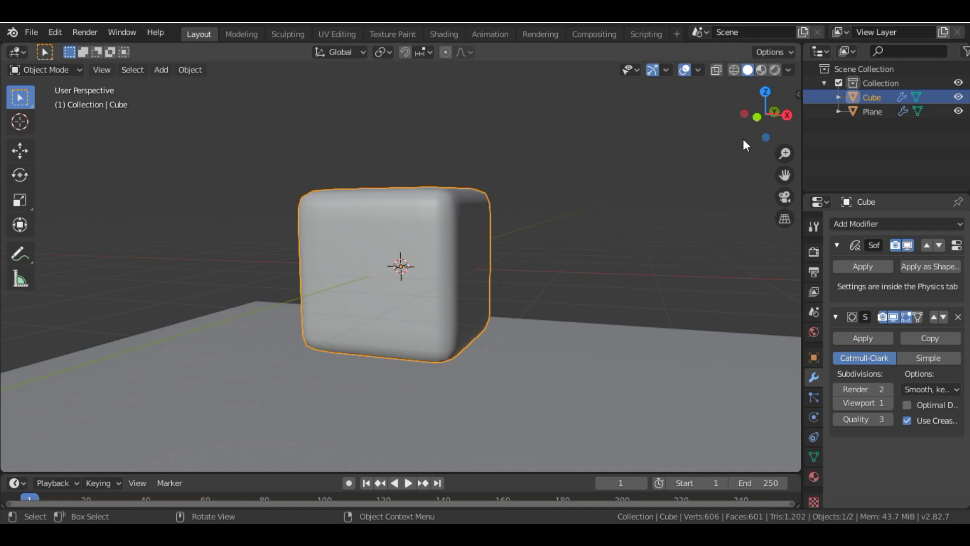
{"action": "left_click_drag", "start_coordinate": [744, 138], "coordinate": [583, 292]}
{"action": "scroll", "coordinate": [582, 292], "scroll_direction": "down", "scroll_amount": 8}
{"action": "scroll", "coordinate": [583, 292], "scroll_direction": "up", "scroll_amount": 6}
{"action": "key", "text": "space"}
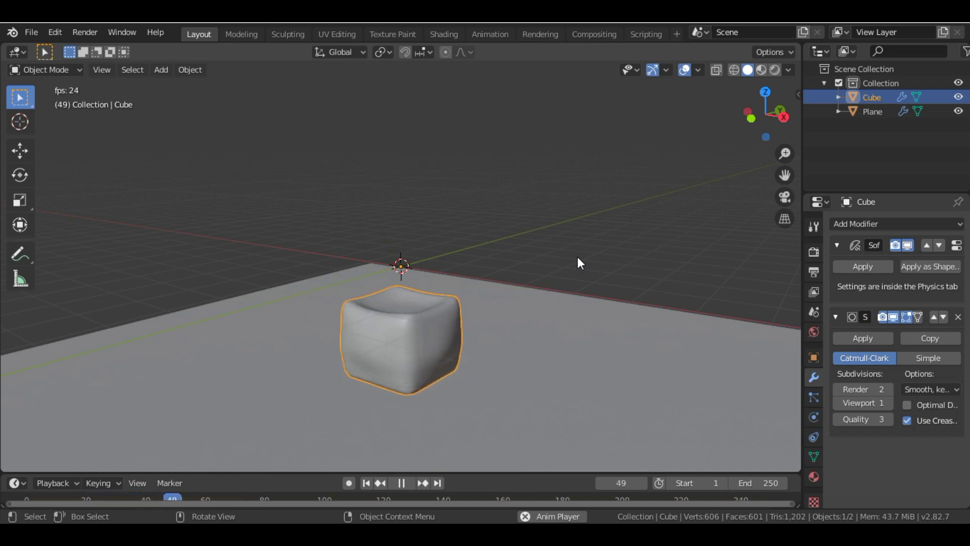
{"action": "key", "text": "space"}
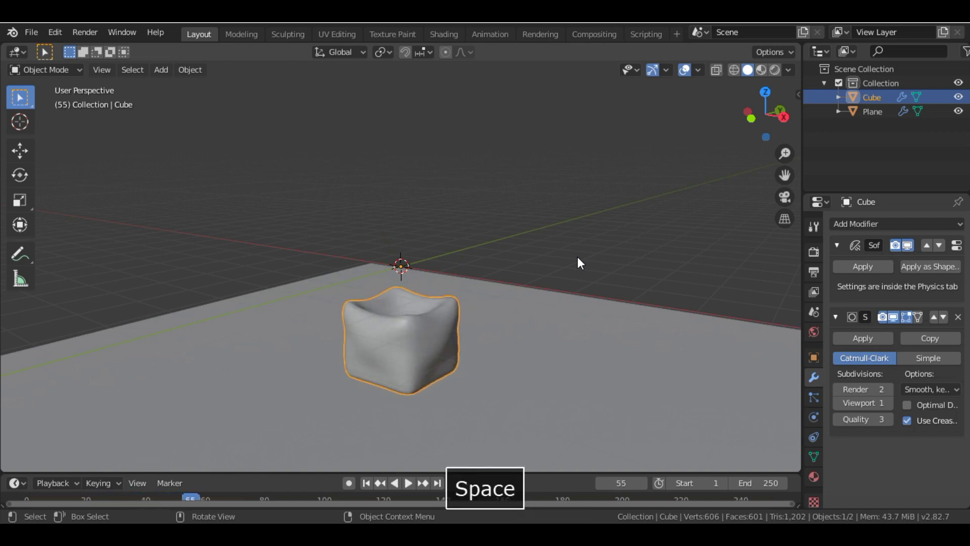
{"action": "left_click", "coordinate": [365, 483]}
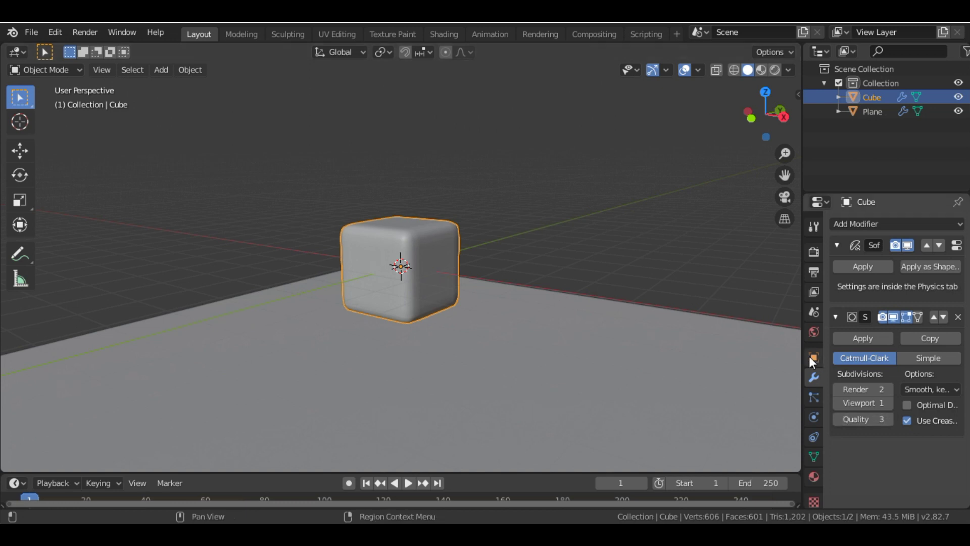
Duplicate the soft-body cube and place the copy about 2.46 m away along the X axis
{"action": "left_click", "coordinate": [813, 420]}
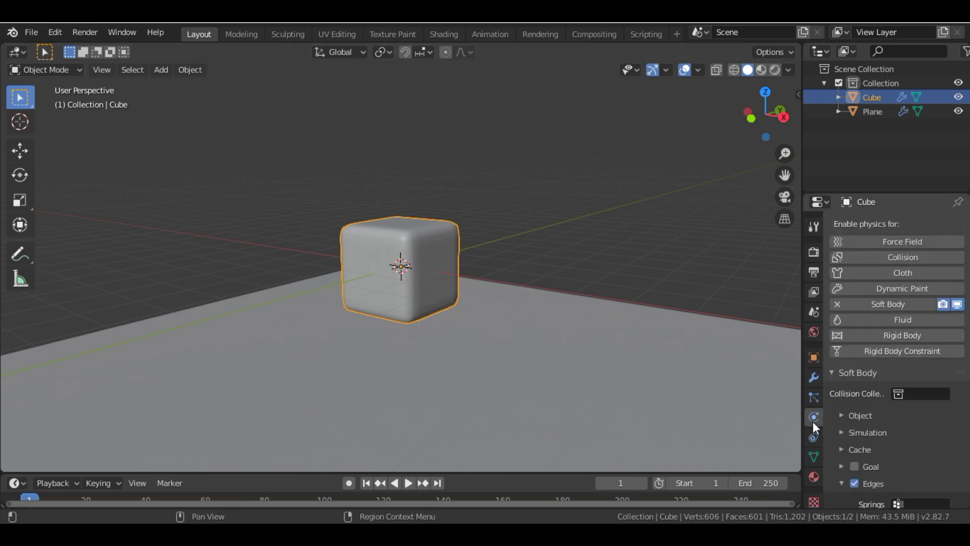
{"action": "scroll", "coordinate": [917, 423], "scroll_direction": "down", "scroll_amount": 10}
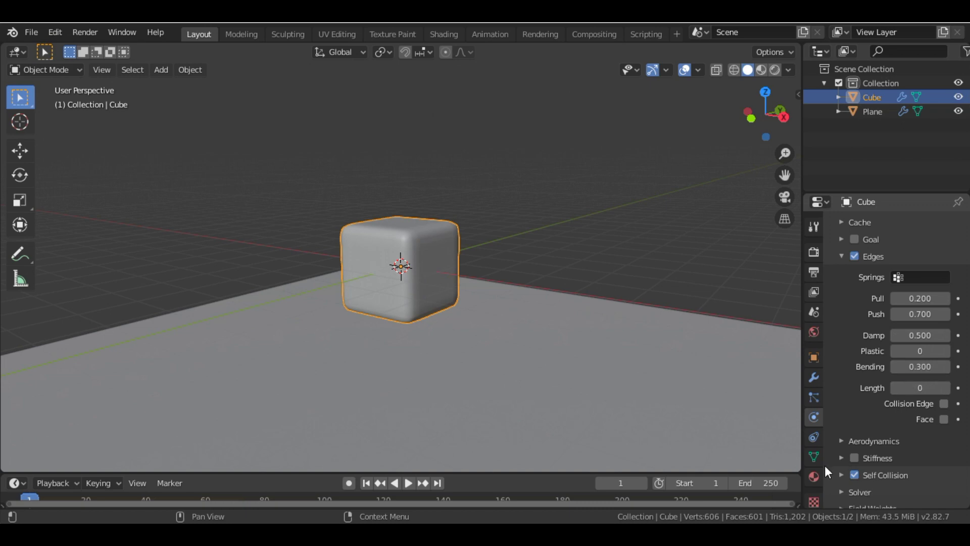
{"action": "left_click_drag", "start_coordinate": [761, 129], "coordinate": [628, 214]}
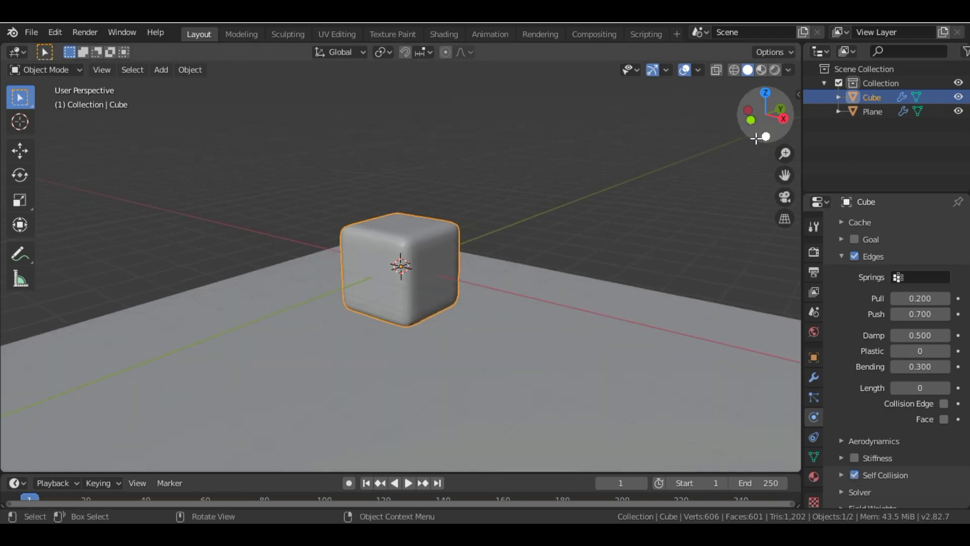
{"action": "left_click_drag", "start_coordinate": [766, 119], "coordinate": [754, 121]}
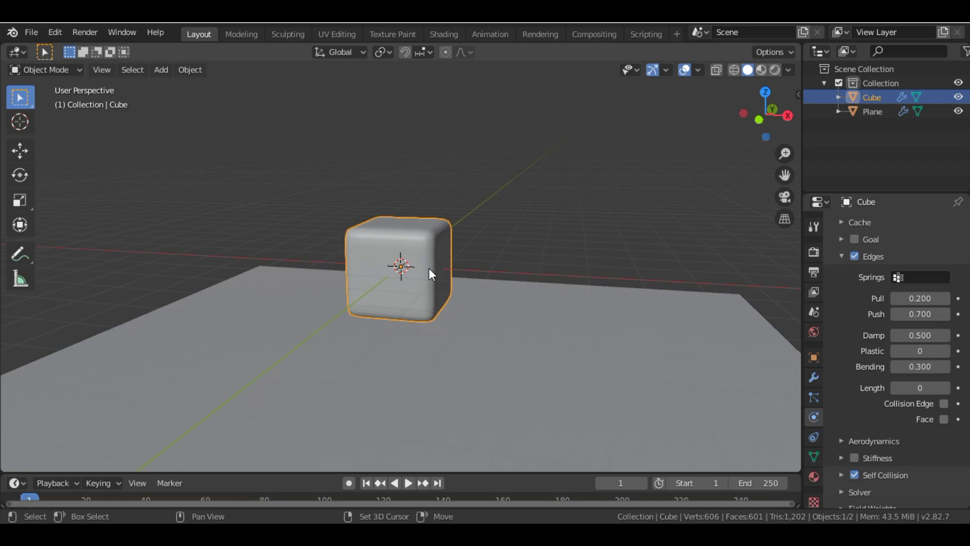
{"action": "key", "text": "shift+d"}
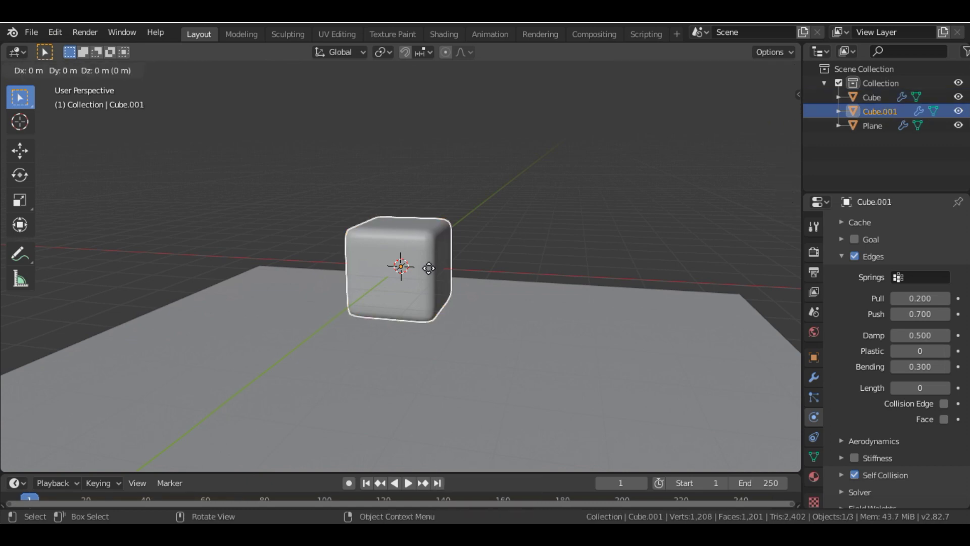
{"action": "key", "text": "x"}
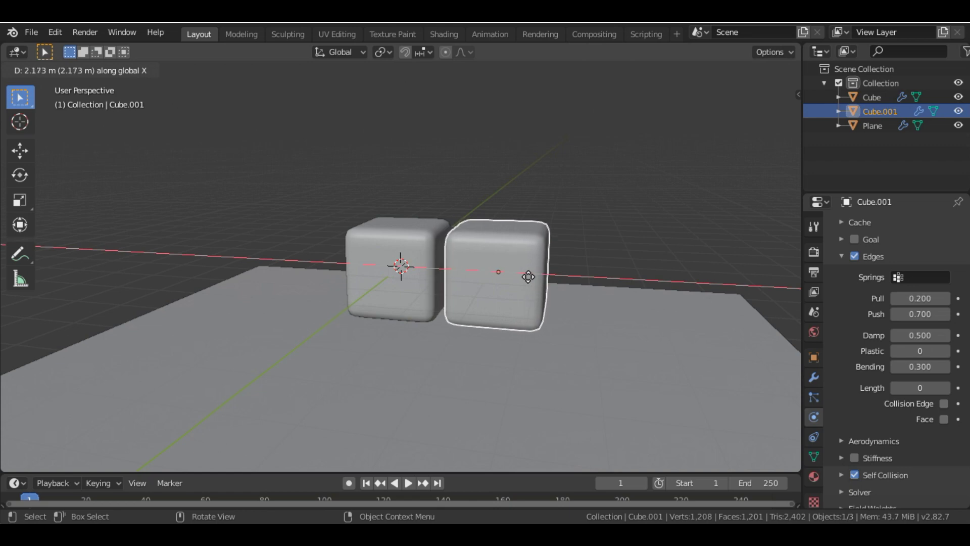
{"action": "left_click", "coordinate": [539, 277]}
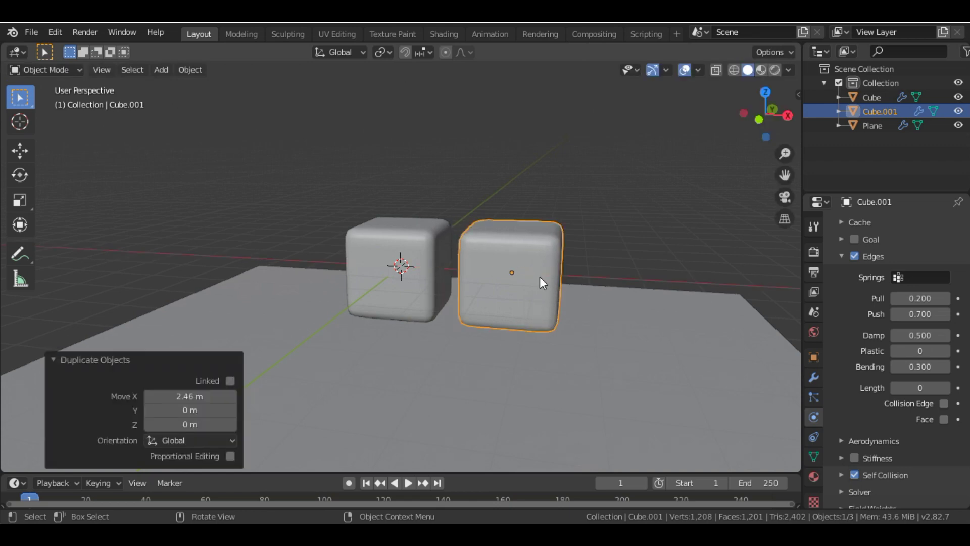
Raise the duplicate cube about 2.69 m along Z and shift it about -0.8 m along X
{"action": "key", "text": "g"}
{"action": "key", "text": "z"}
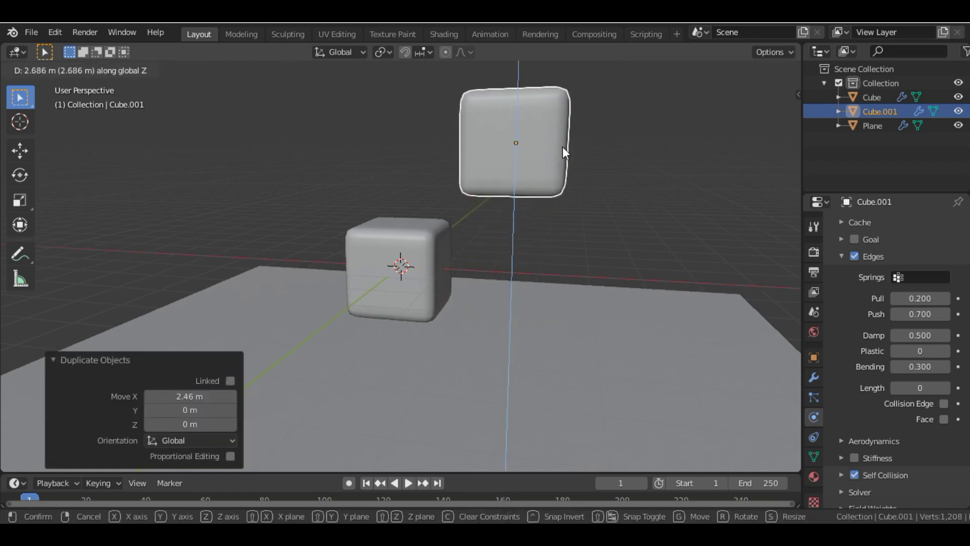
{"action": "left_click", "coordinate": [562, 147]}
{"action": "key", "text": "g"}
{"action": "key", "text": "x"}
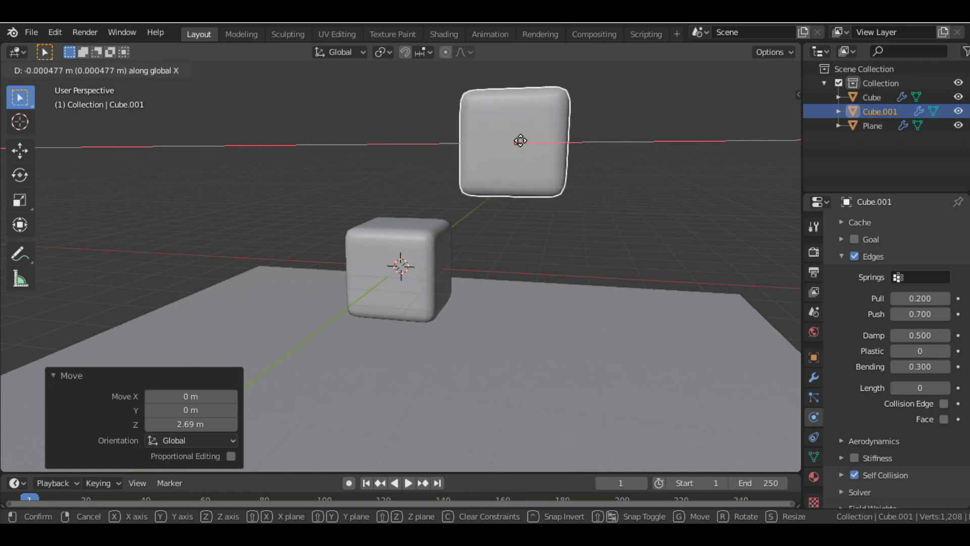
{"action": "left_click", "coordinate": [479, 142]}
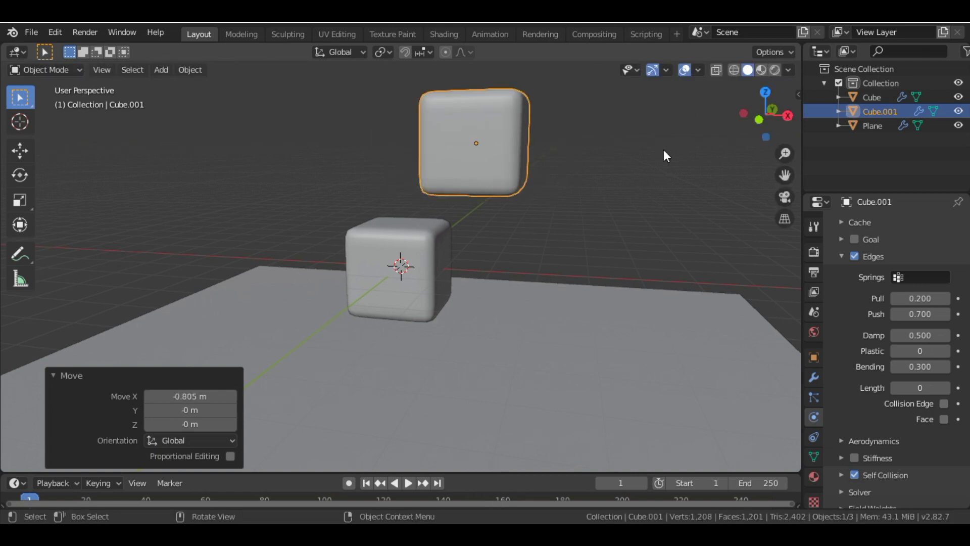
Rotate the duplicate cube about -48° around the global X axis
{"action": "key", "text": "r"}
{"action": "key", "text": "x"}
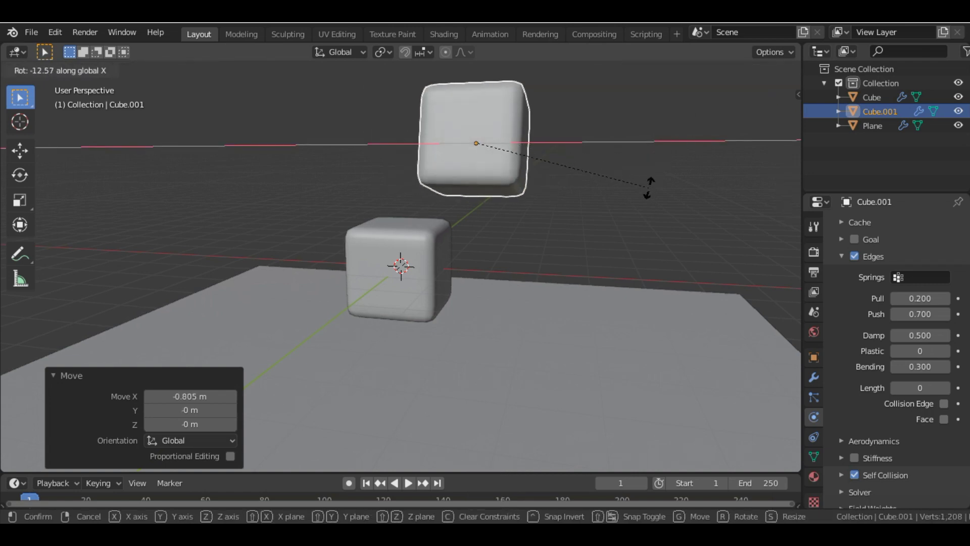
{"action": "left_click", "coordinate": [625, 320]}
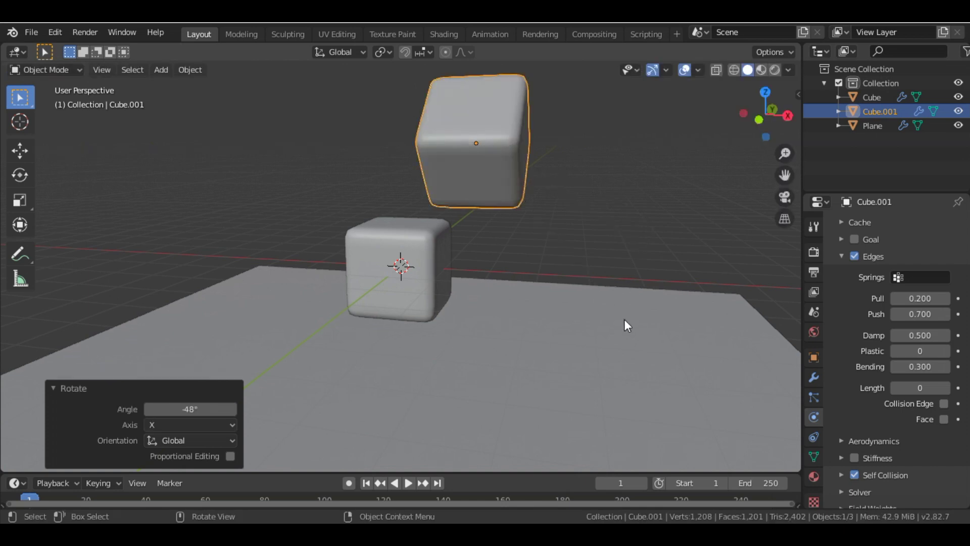
Deselect the cubes, play the simulation to test both of them falling together, and return to the first frame
{"action": "mouse_move", "coordinate": [763, 112]}
{"action": "left_mouse_down"}
{"action": "mouse_move", "coordinate": [746, 157]}
{"action": "mouse_move", "coordinate": [763, 98]}
{"action": "left_mouse_up"}
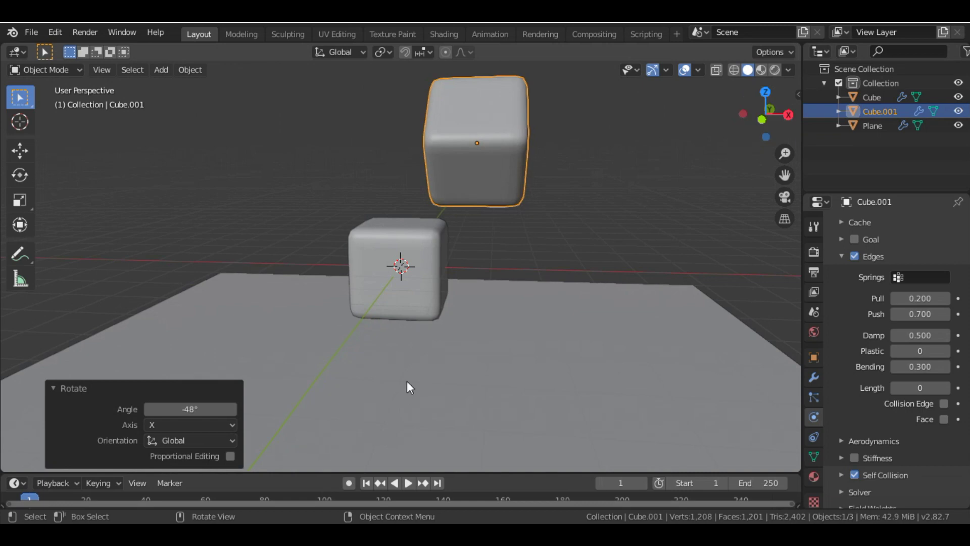
{"action": "left_click", "coordinate": [710, 163]}
{"action": "key", "text": "space"}
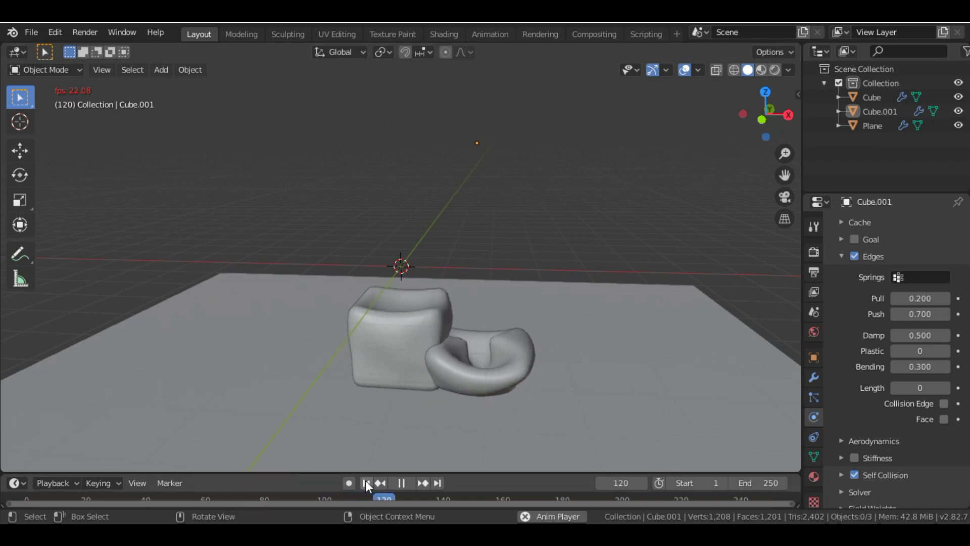
{"action": "key", "text": "space"}
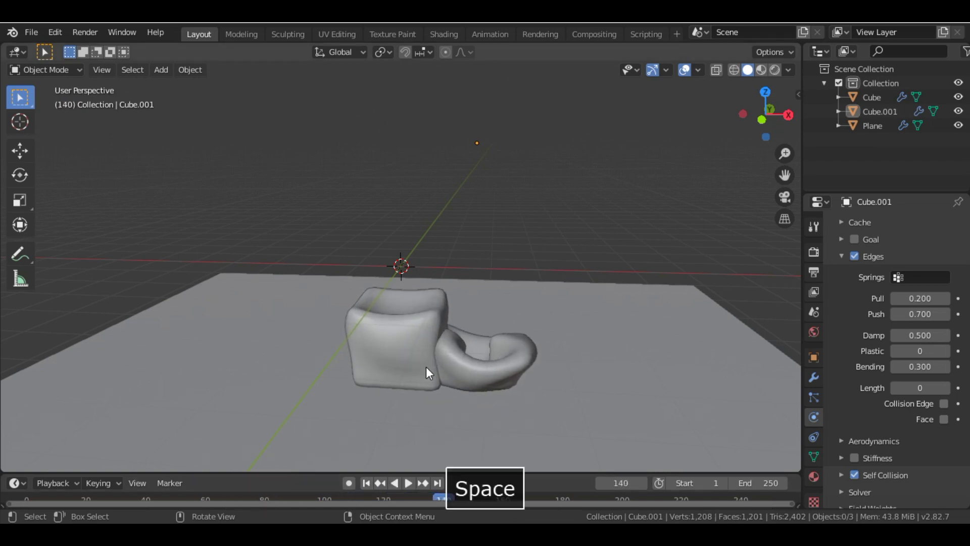
{"action": "left_click", "coordinate": [366, 483]}
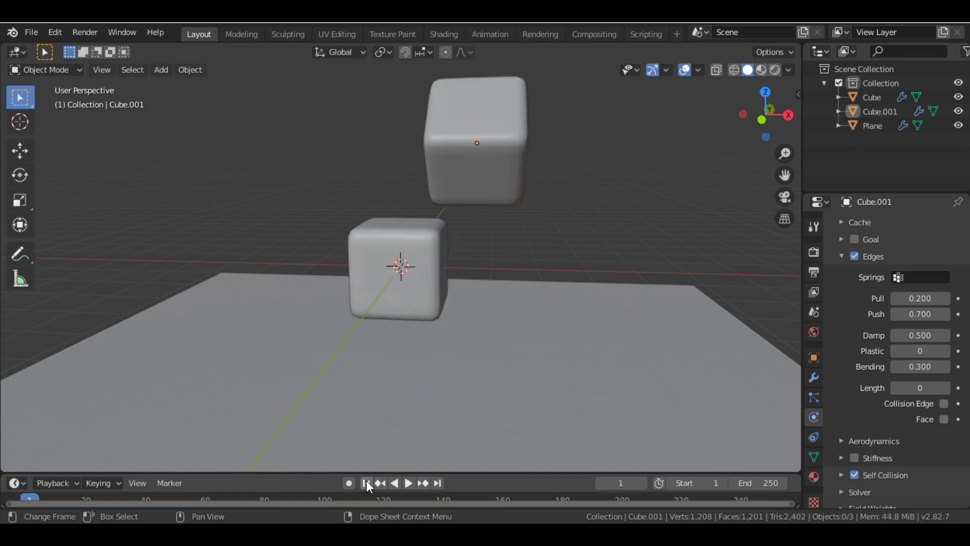
Enable Collision physics on the lower cube, play the simulation to test it, and return to the first frame
{"action": "left_click", "coordinate": [421, 267]}
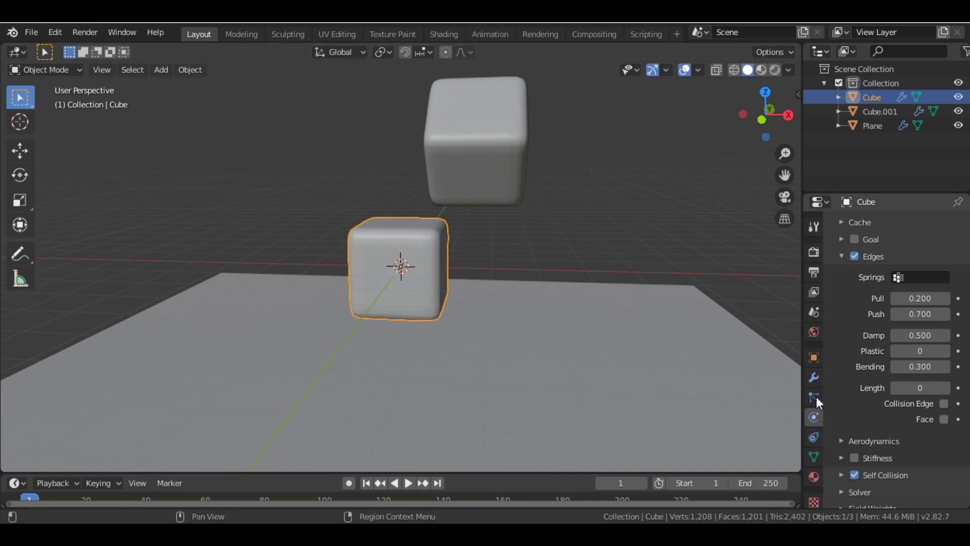
{"action": "scroll", "coordinate": [889, 356], "scroll_direction": "up", "scroll_amount": 8}
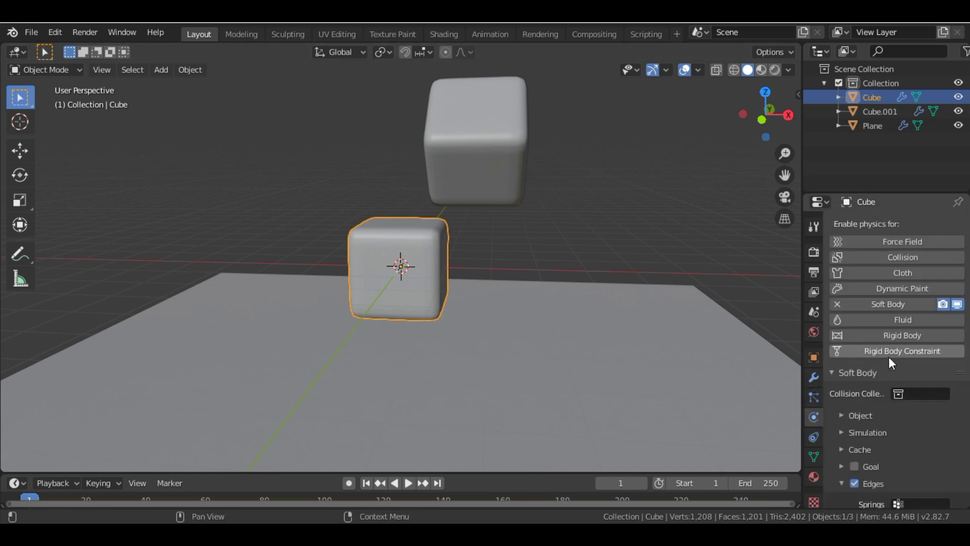
{"action": "left_click", "coordinate": [886, 260]}
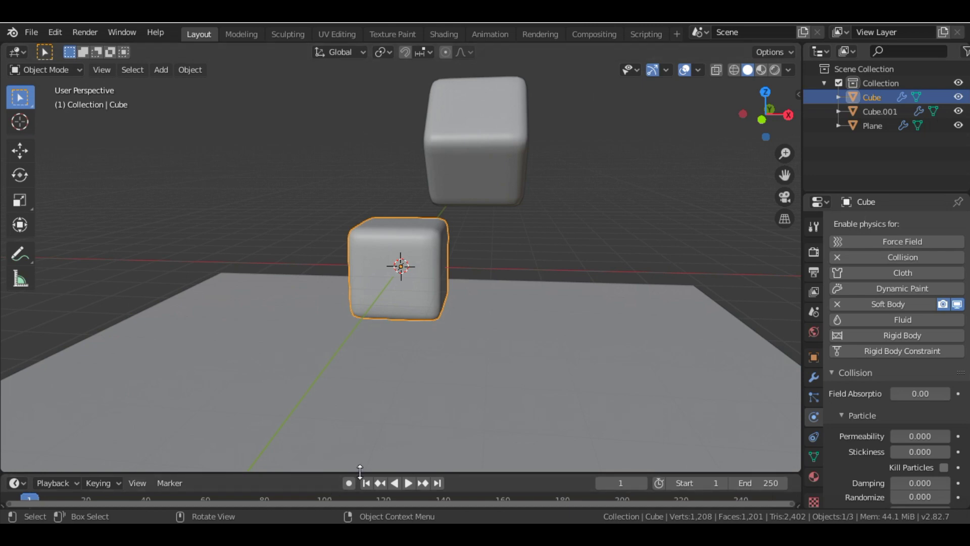
{"action": "key", "text": "space"}
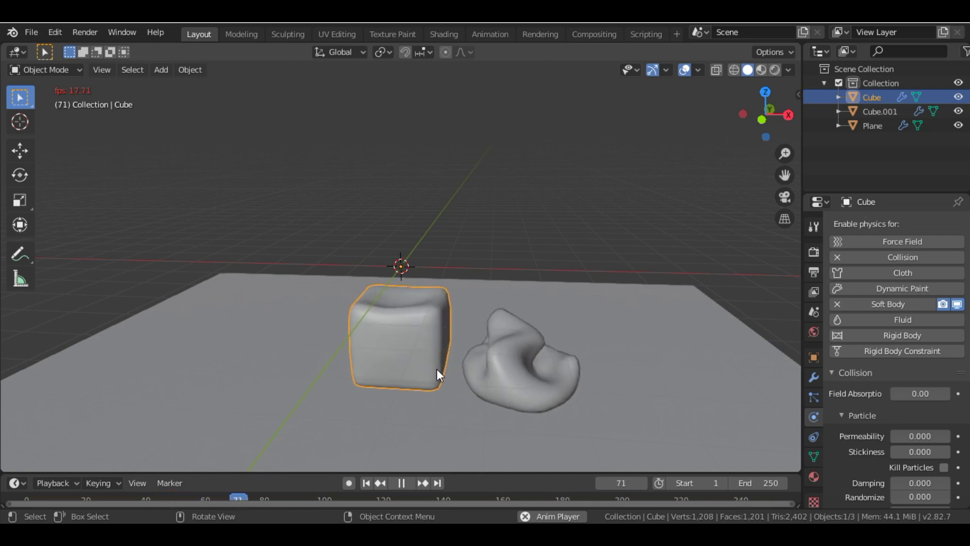
{"action": "key", "text": "space"}
{"action": "left_click", "coordinate": [366, 484]}
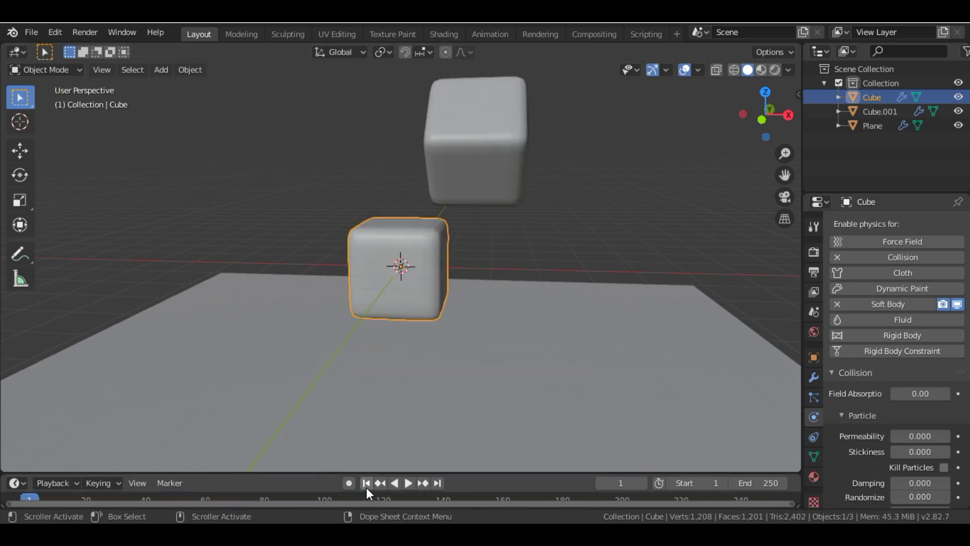
Set the upper cube's soft-body edge Bending to 0.7, play the simulation to test it, and return to the first frame
{"action": "left_click", "coordinate": [444, 132]}
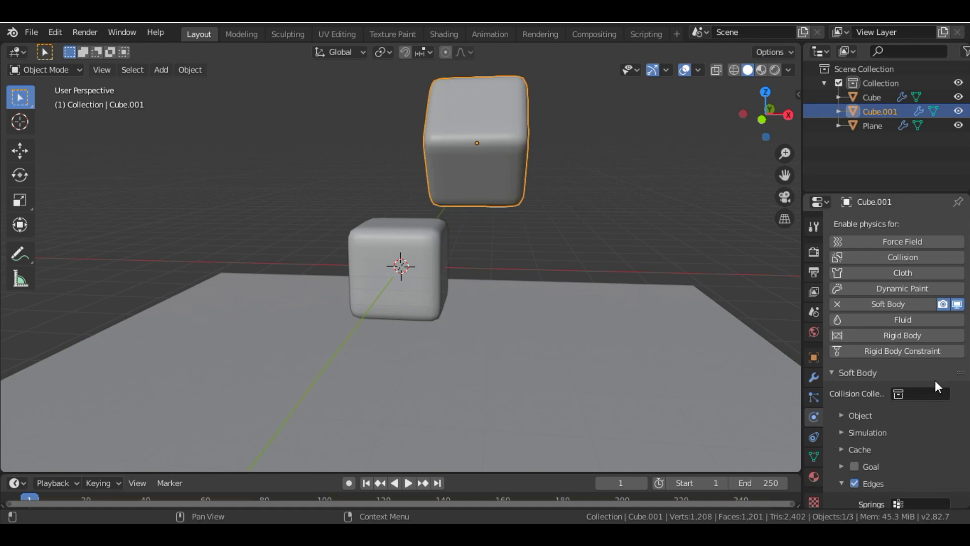
{"action": "scroll", "coordinate": [923, 428], "scroll_direction": "down", "scroll_amount": 10}
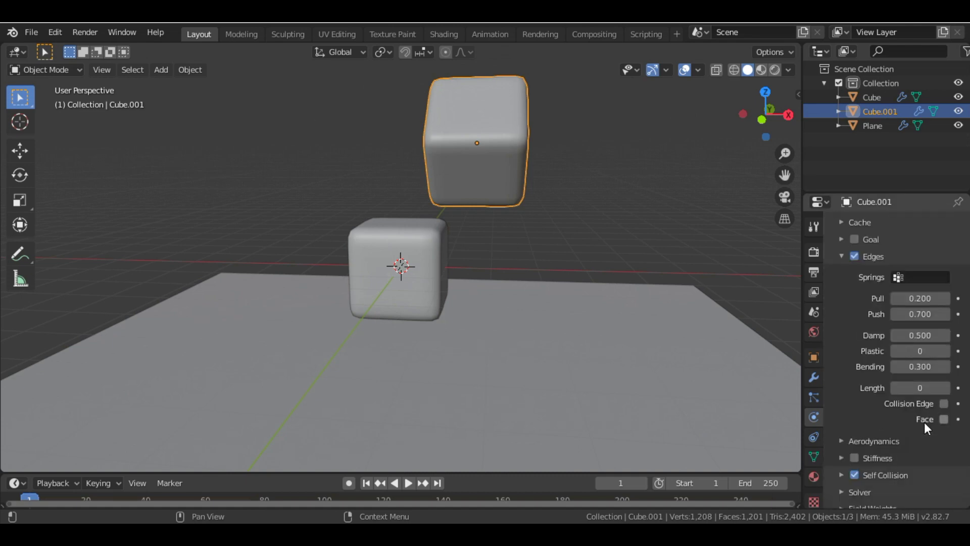
{"action": "left_click", "coordinate": [925, 367]}
{"action": "type", "text": ".7"}
{"action": "key", "text": "Return"}
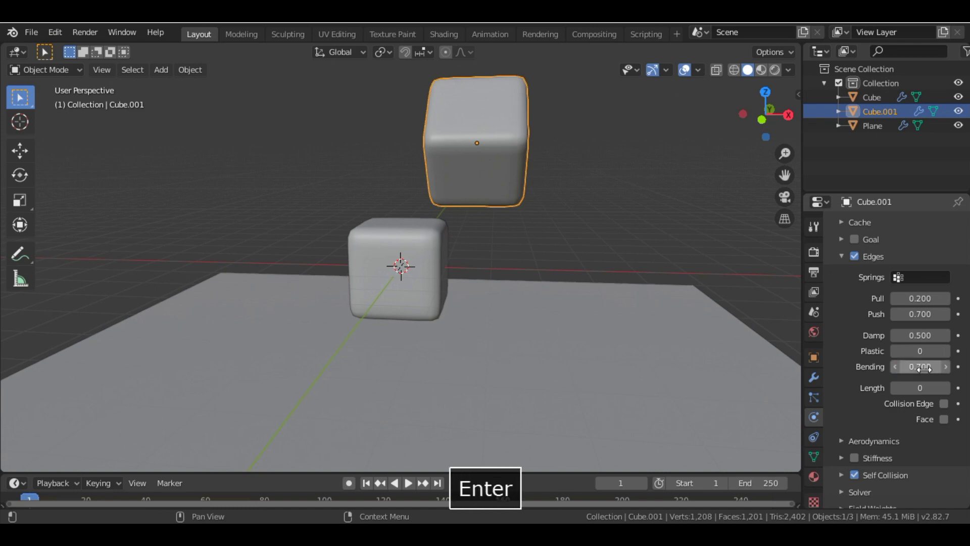
{"action": "key", "text": "space"}
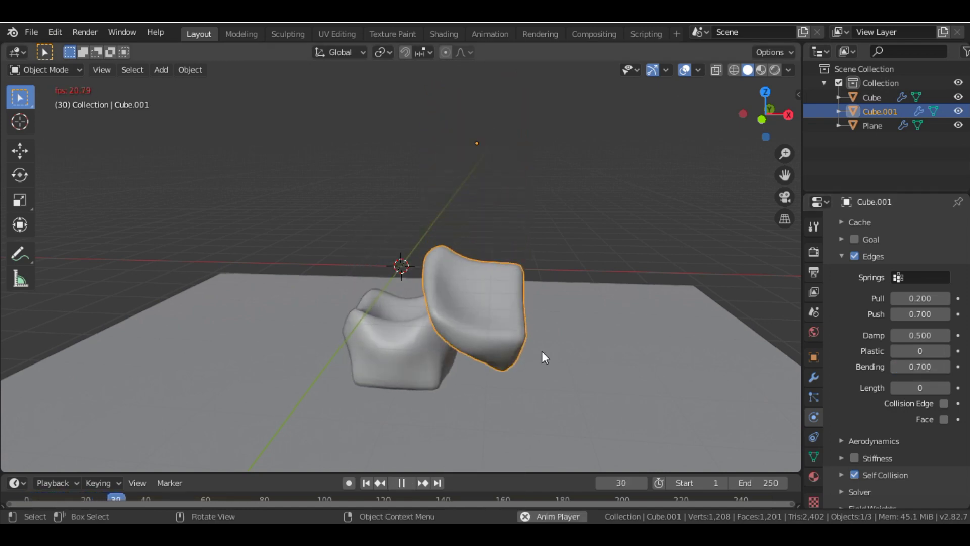
{"action": "key", "text": "space"}
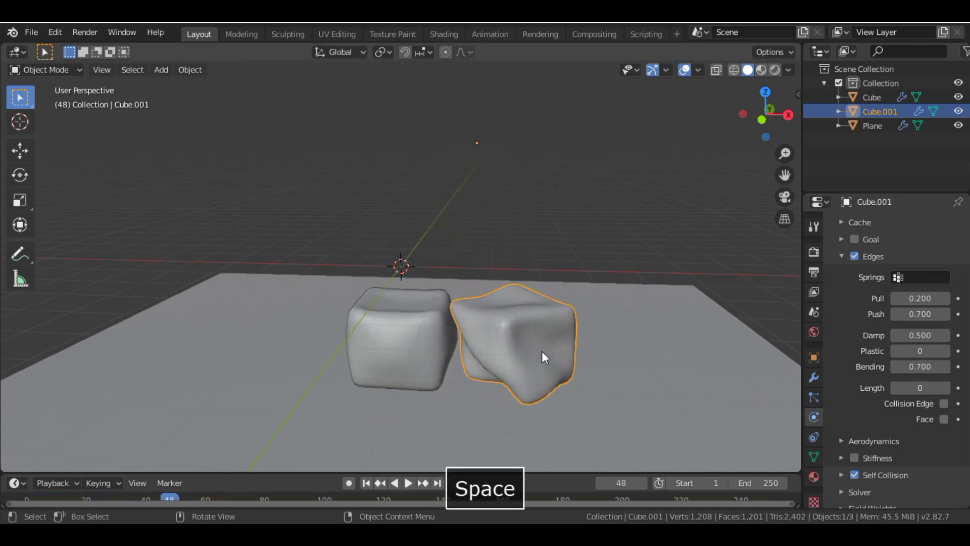
{"action": "left_click", "coordinate": [366, 483]}
Raise the upper cube's soft-body edge Bending to 1, replay the simulation, and return to the first frame
{"action": "left_click", "coordinate": [919, 366]}
{"action": "type", "text": "1"}
{"action": "key", "text": "Return"}
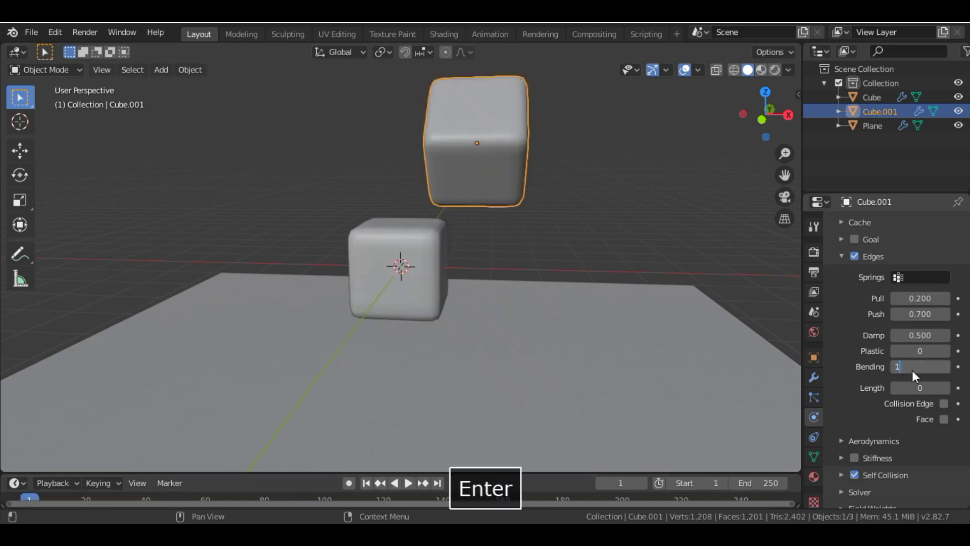
{"action": "key", "text": "space"}
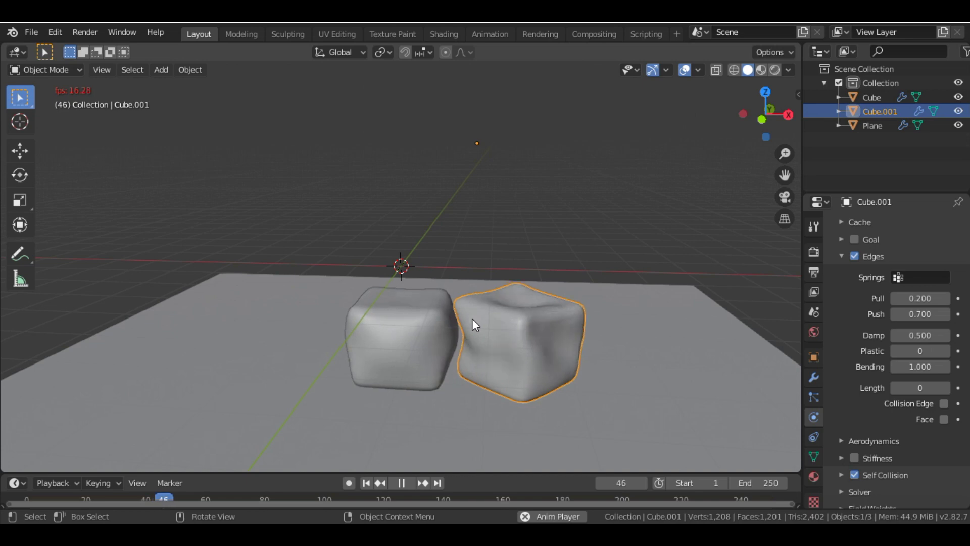
{"action": "key", "text": "space"}
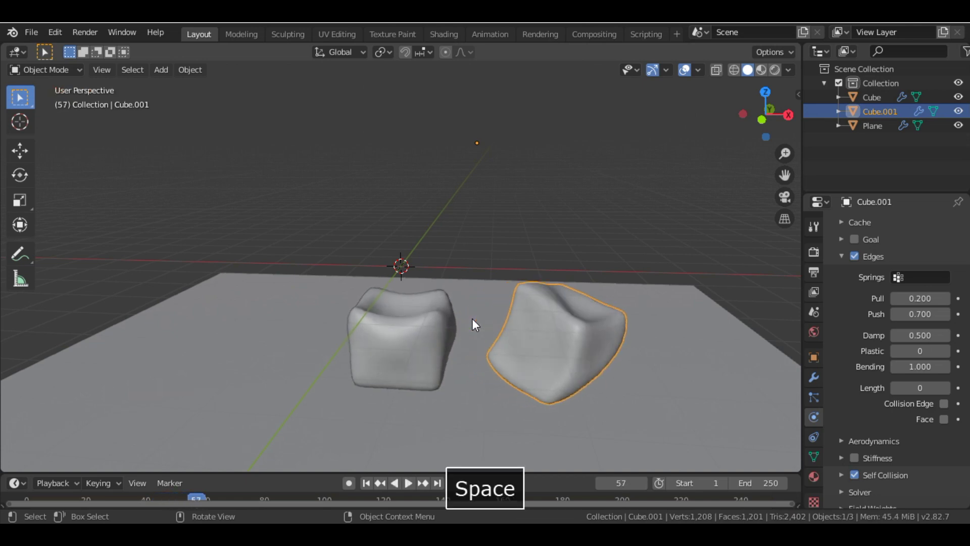
{"action": "left_click", "coordinate": [366, 483]}
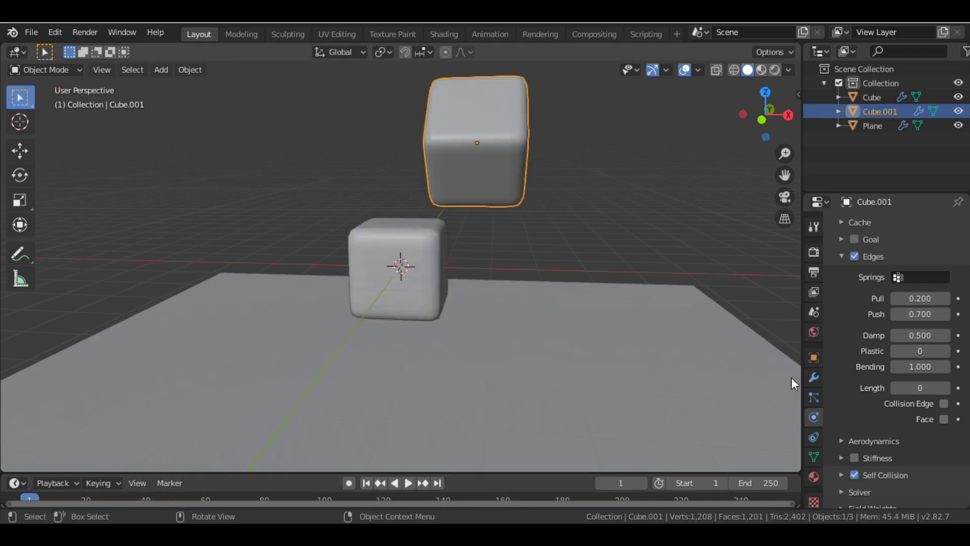
Enable soft-body Stiffness on the upper cube, play the simulation to test it, and return to the first frame
{"action": "scroll", "coordinate": [868, 393], "scroll_direction": "down", "scroll_amount": 1}
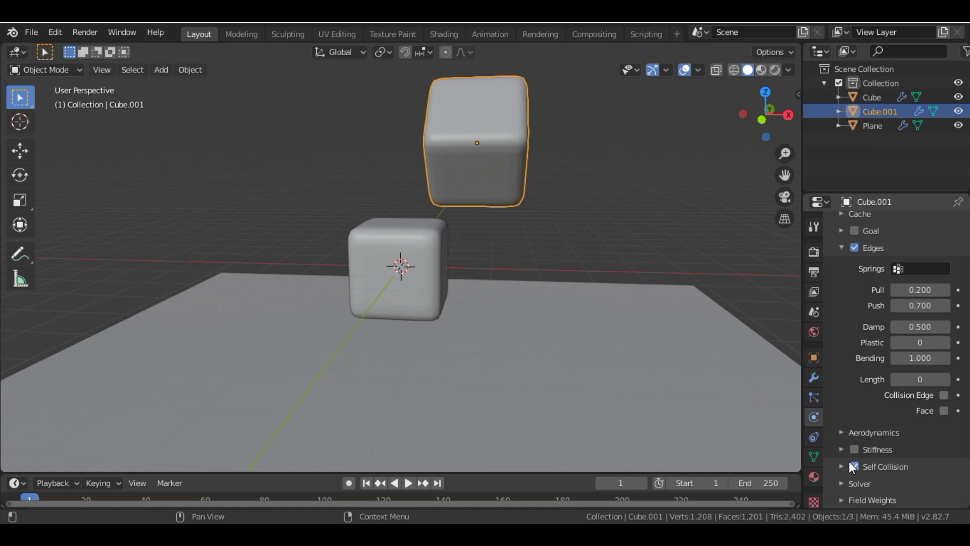
{"action": "key", "text": "space"}
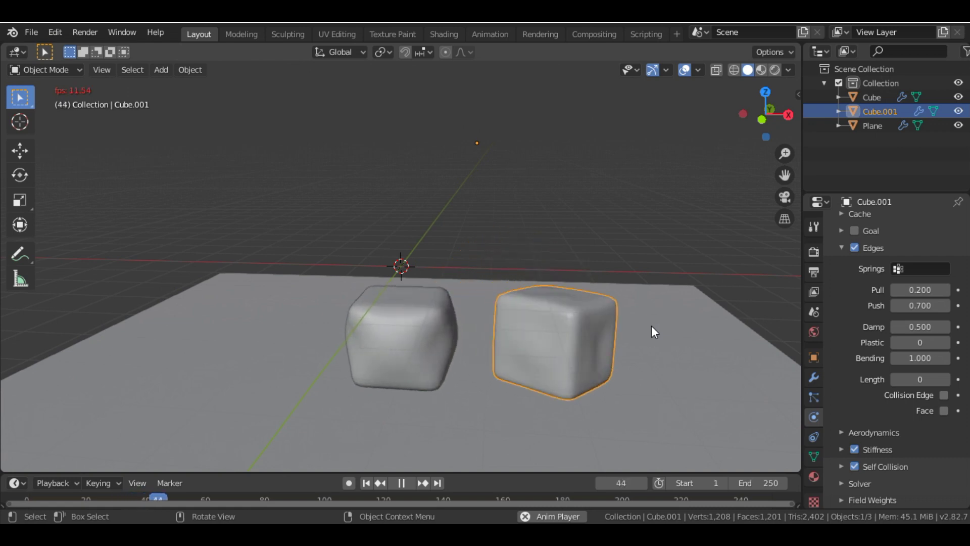
{"action": "key", "text": "space"}
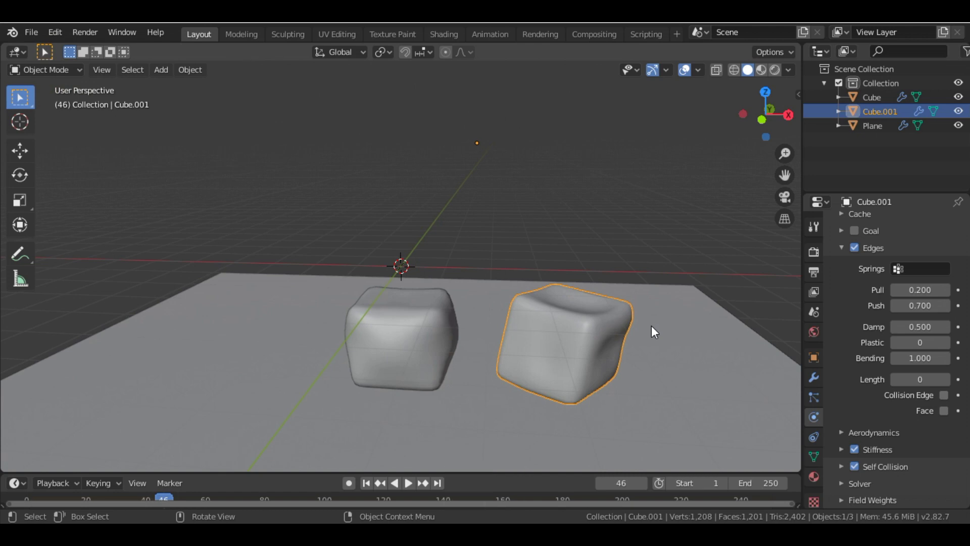
{"action": "left_click", "coordinate": [366, 483]}
Enable soft-body Stiffness on the lower cube as well, play the simulation, and return to the first frame
{"action": "left_click", "coordinate": [408, 302]}
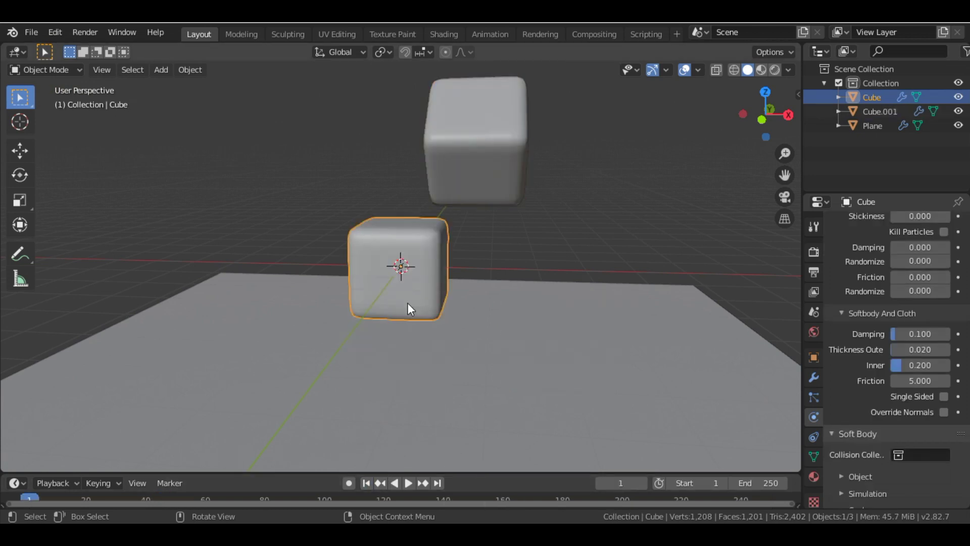
{"action": "scroll", "coordinate": [875, 372], "scroll_direction": "down", "scroll_amount": 10}
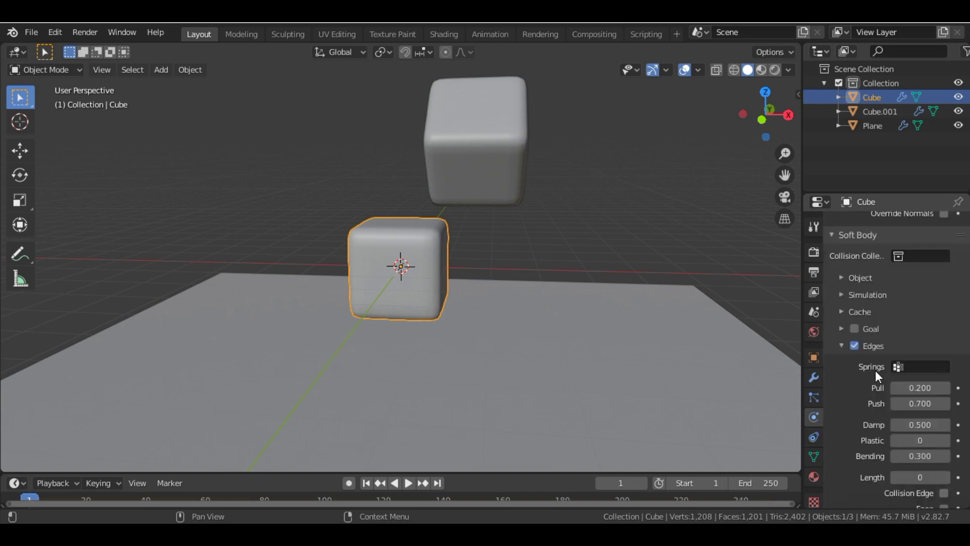
{"action": "scroll", "coordinate": [876, 429], "scroll_direction": "down", "scroll_amount": 3}
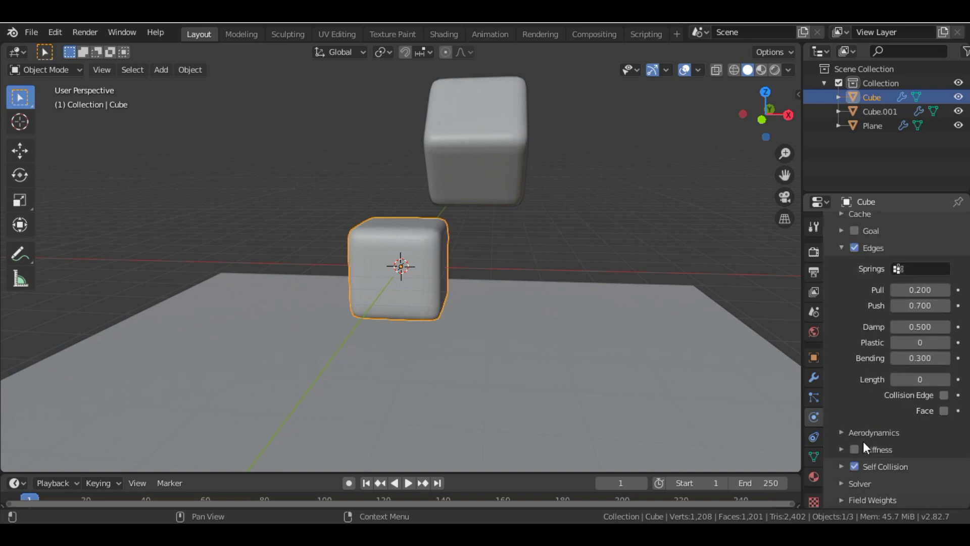
{"action": "key", "text": "space"}
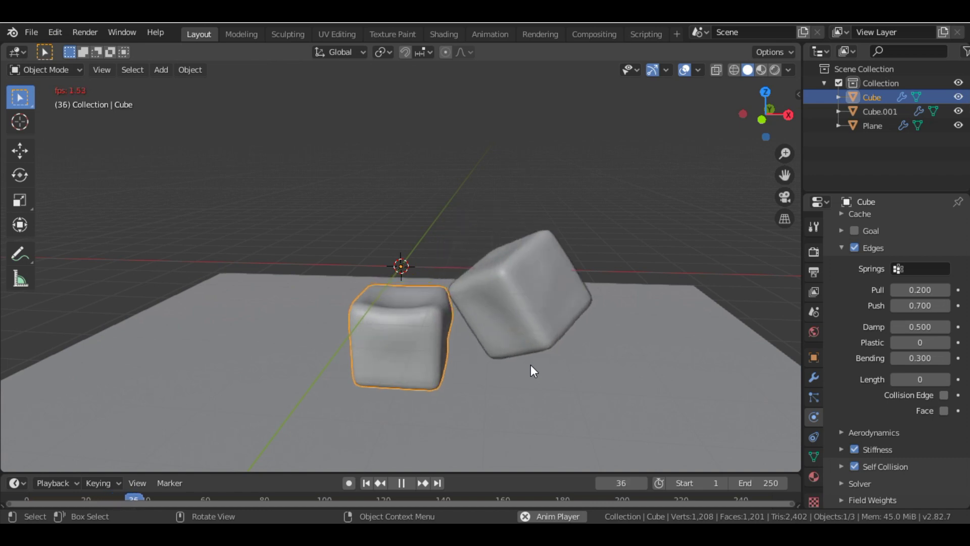
{"action": "key", "text": "space"}
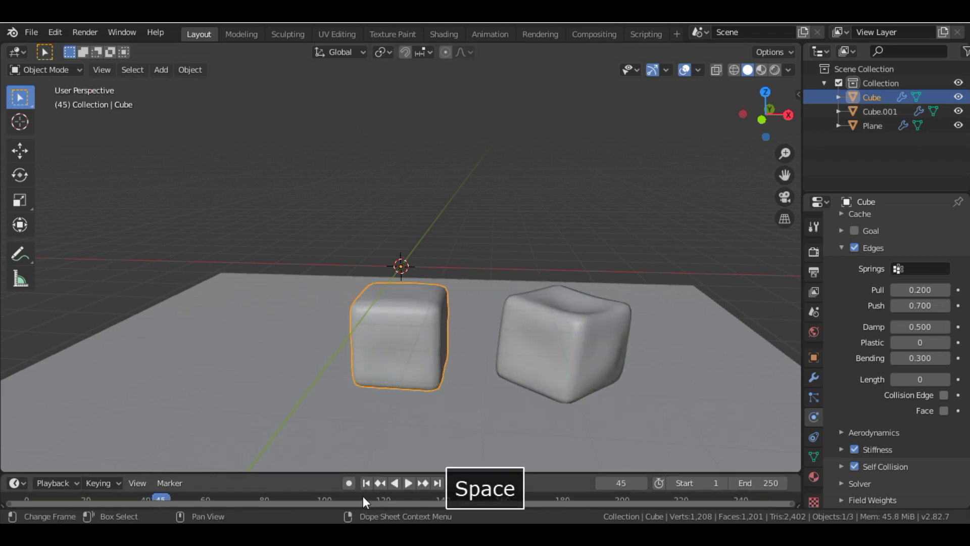
{"action": "left_click", "coordinate": [365, 483]}
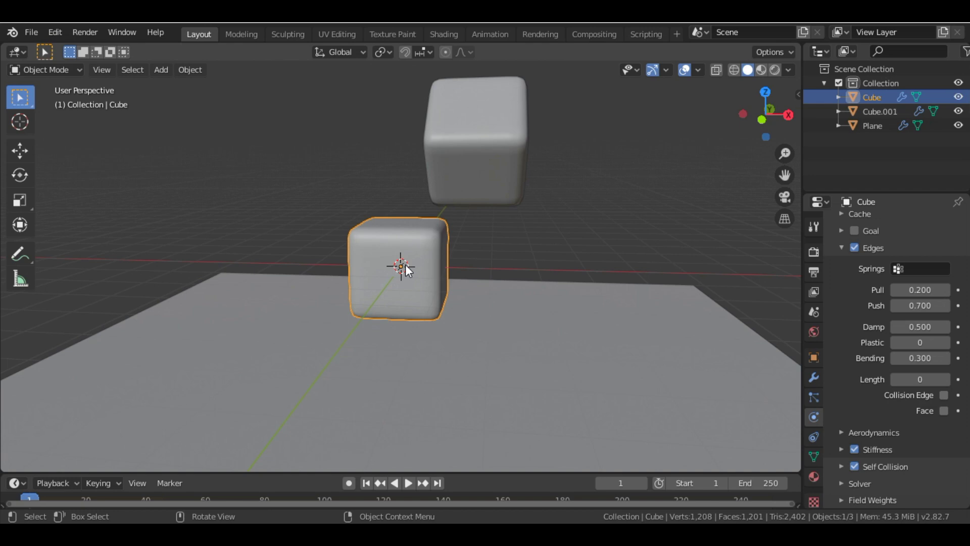
Duplicate the lower cube upward along Z and shift the copy about -1.11 m along X
{"action": "key", "text": "shift+d"}
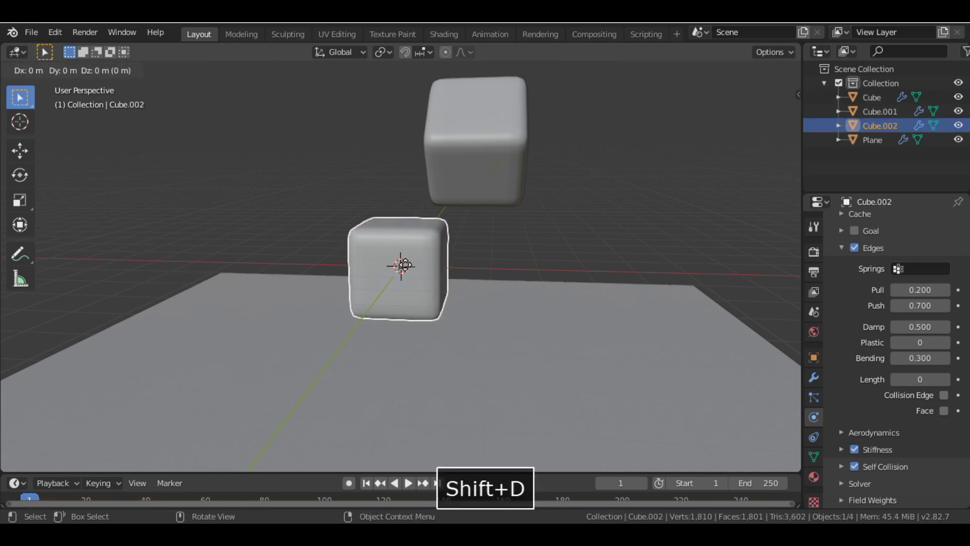
{"action": "key", "text": "z"}
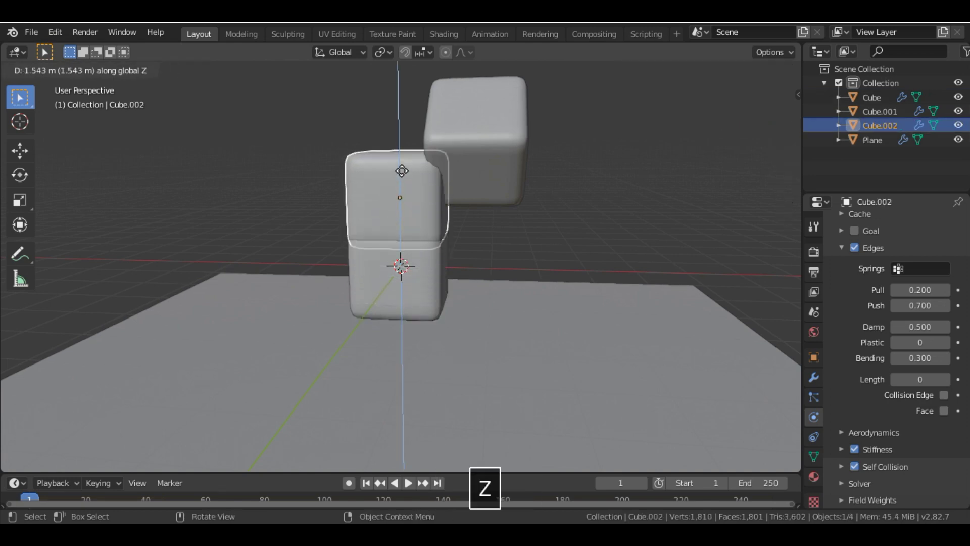
{"action": "left_click", "coordinate": [401, 168]}
{"action": "key", "text": "g"}
{"action": "key", "text": "x"}
{"action": "left_click", "coordinate": [353, 171]}
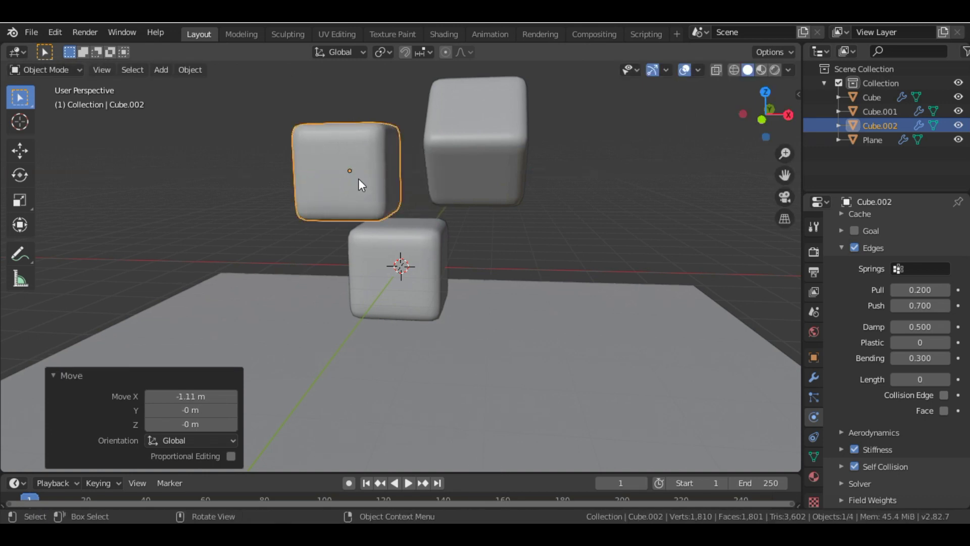
Rotate the new duplicate cube about 40.5° around the global Z axis
{"action": "key", "text": "r"}
{"action": "key", "text": "z"}
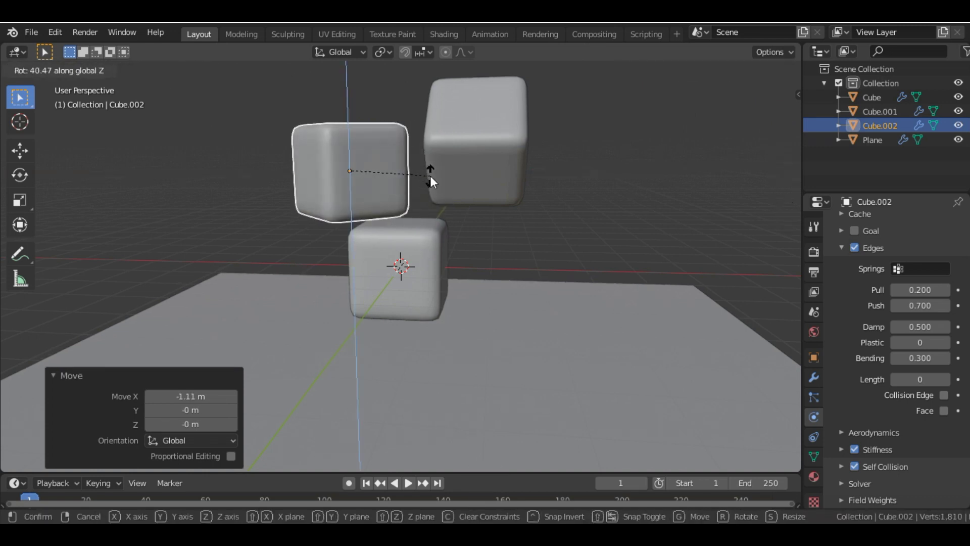
{"action": "left_click", "coordinate": [430, 180]}
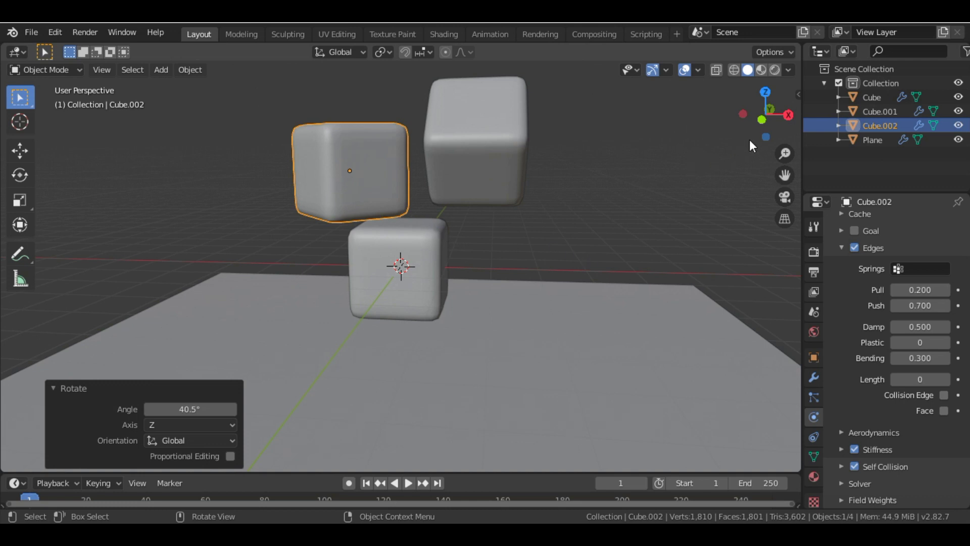
Rename the lower cube's material to cube1 and bring its surface settings into view
{"action": "mouse_move", "coordinate": [758, 134]}
{"action": "left_mouse_down"}
{"action": "mouse_move", "coordinate": [773, 123]}
{"action": "mouse_move", "coordinate": [757, 132]}
{"action": "mouse_move", "coordinate": [757, 122]}
{"action": "left_mouse_up"}
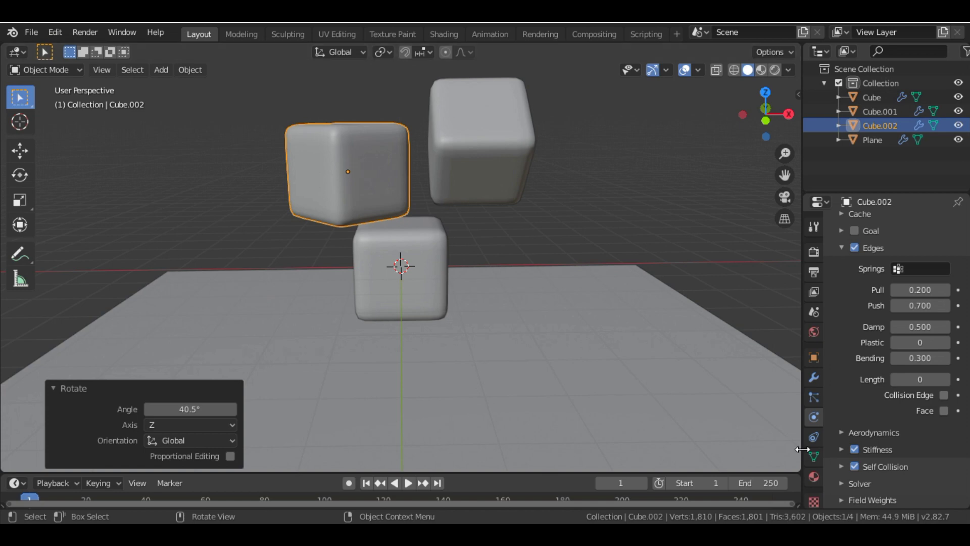
{"action": "left_click", "coordinate": [817, 477]}
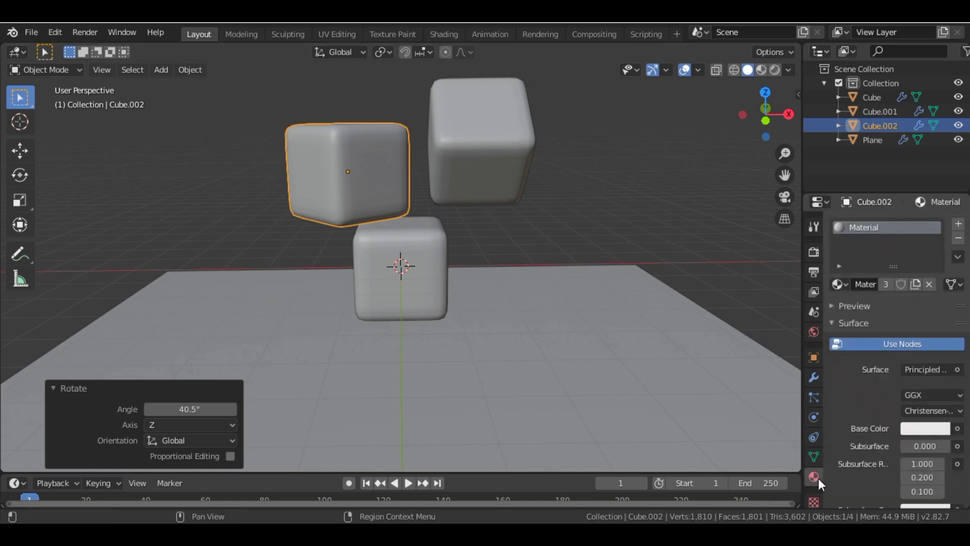
{"action": "left_click", "coordinate": [432, 264]}
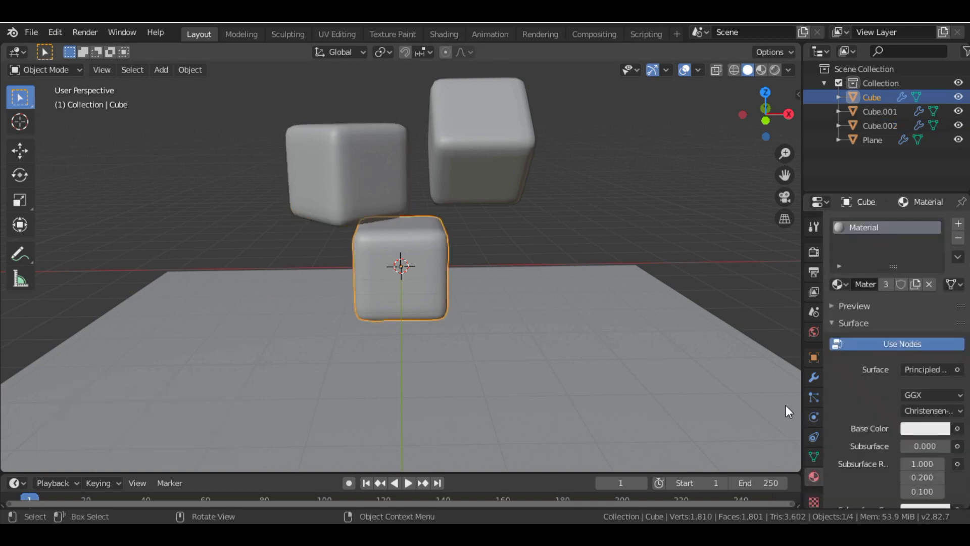
{"action": "double_click", "coordinate": [905, 228]}
{"action": "type", "text": "cub1"}
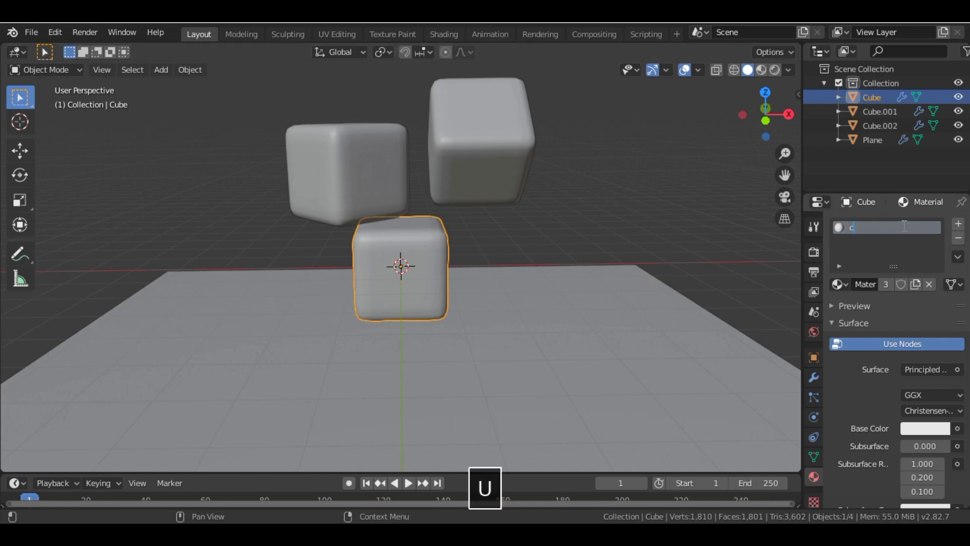
{"action": "key", "text": "Return"}
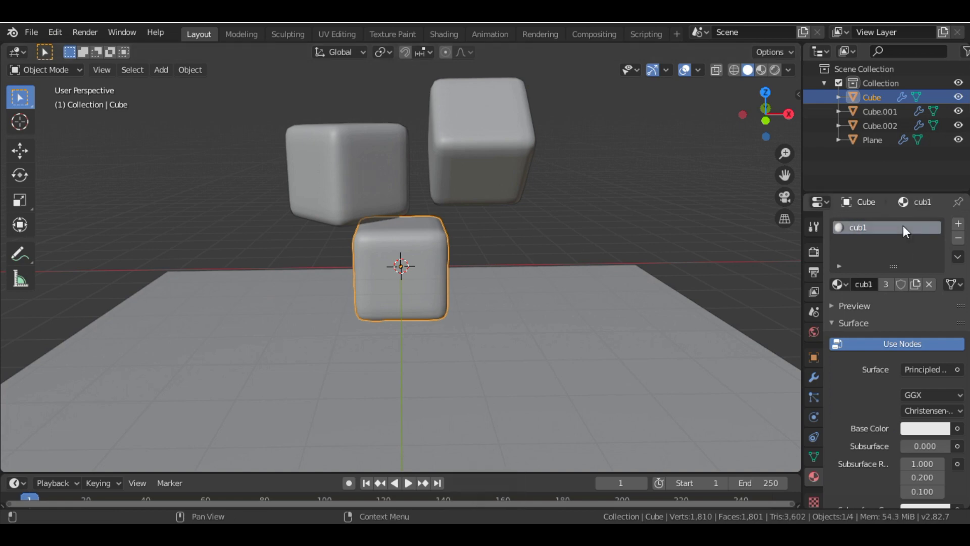
{"action": "double_click", "coordinate": [887, 228]}
{"action": "type", "text": "cube1"}
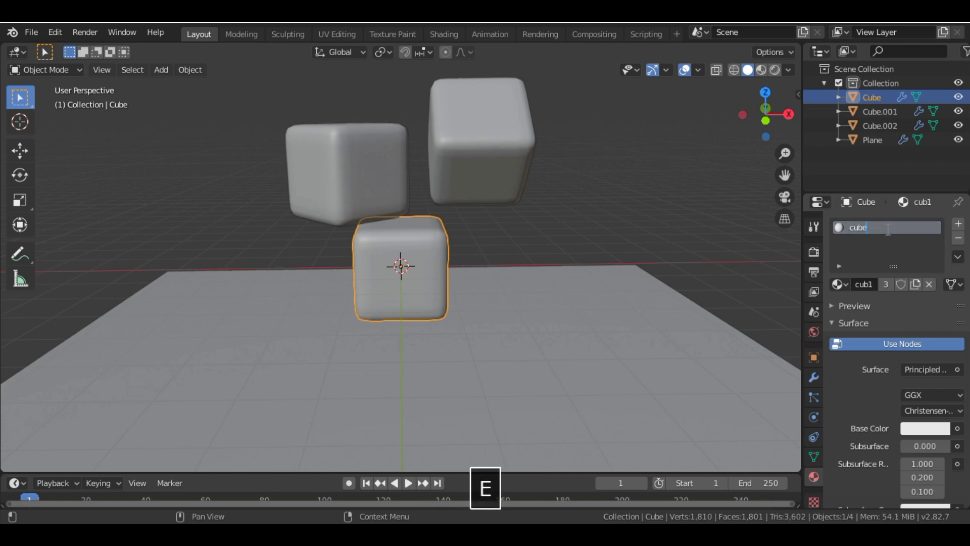
{"action": "key", "text": "Return"}
{"action": "scroll", "coordinate": [889, 347], "scroll_direction": "down", "scroll_amount": 10}
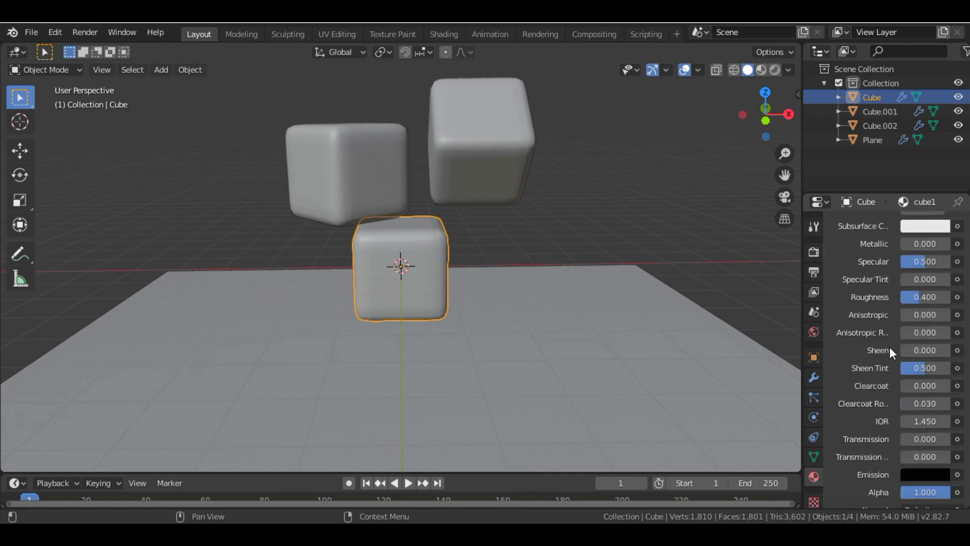
Change the cube1 material's surface shader to Glass BSDF and give it a red color
{"action": "scroll", "coordinate": [889, 347], "scroll_direction": "up", "scroll_amount": 10}
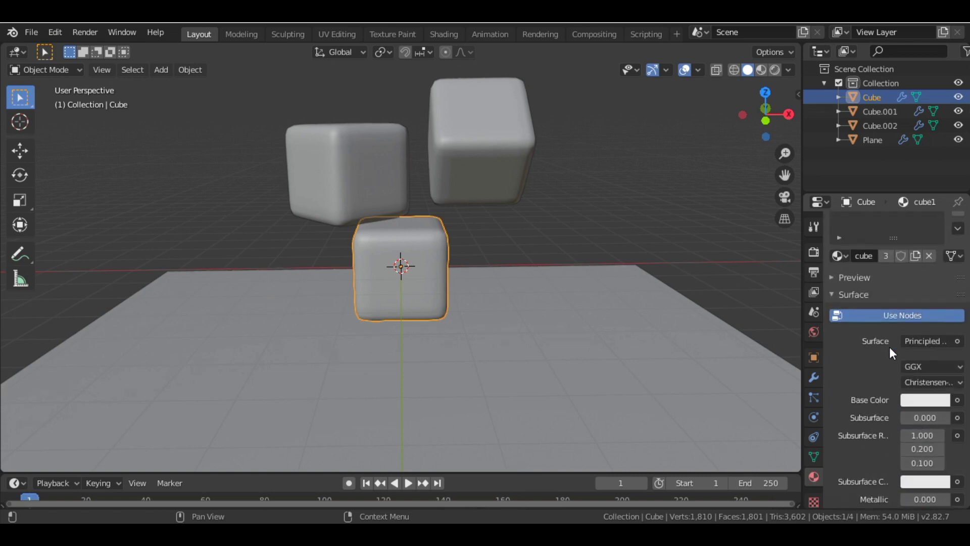
{"action": "left_click", "coordinate": [949, 342]}
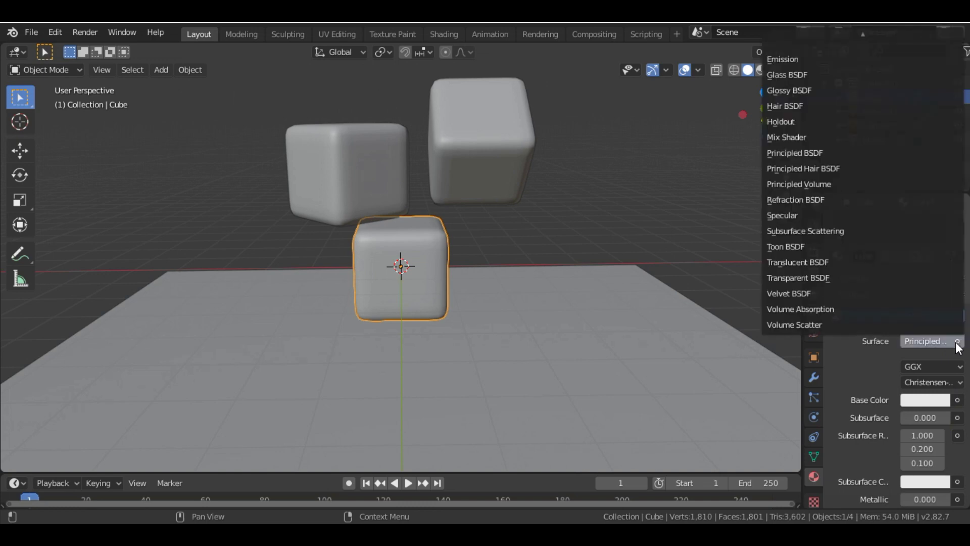
{"action": "left_click", "coordinate": [823, 75]}
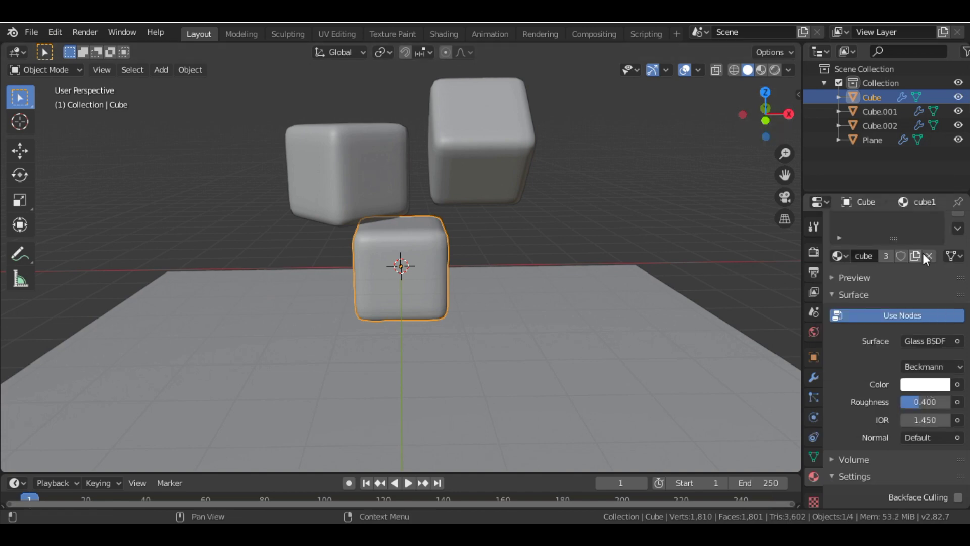
{"action": "left_click", "coordinate": [920, 385]}
{"action": "left_click_drag", "start_coordinate": [884, 241], "coordinate": [877, 272]}
Set the cube1 material's roughness to 0.2 and show the material preview
{"action": "left_click", "coordinate": [921, 403]}
{"action": "type", "text": "0.2"}
{"action": "key", "text": "Return"}
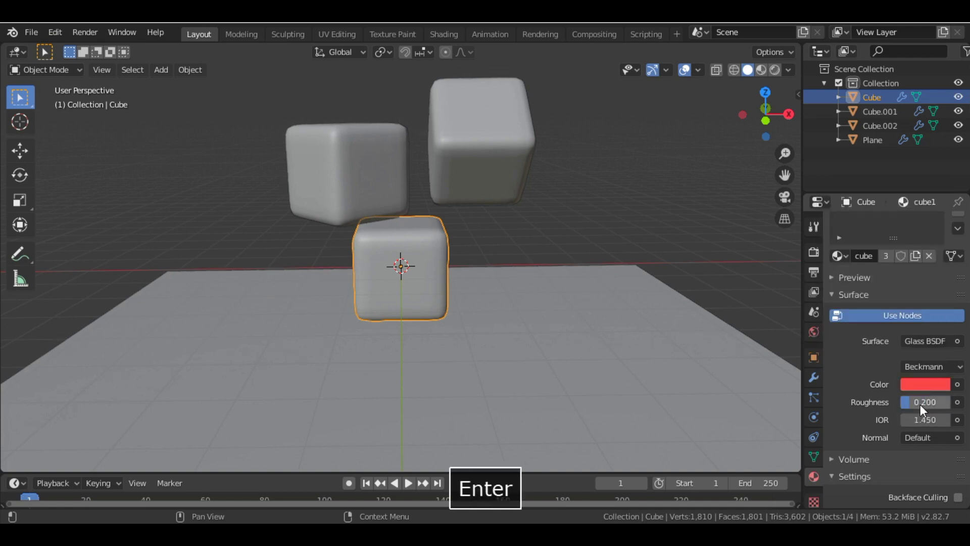
{"action": "left_click", "coordinate": [845, 277]}
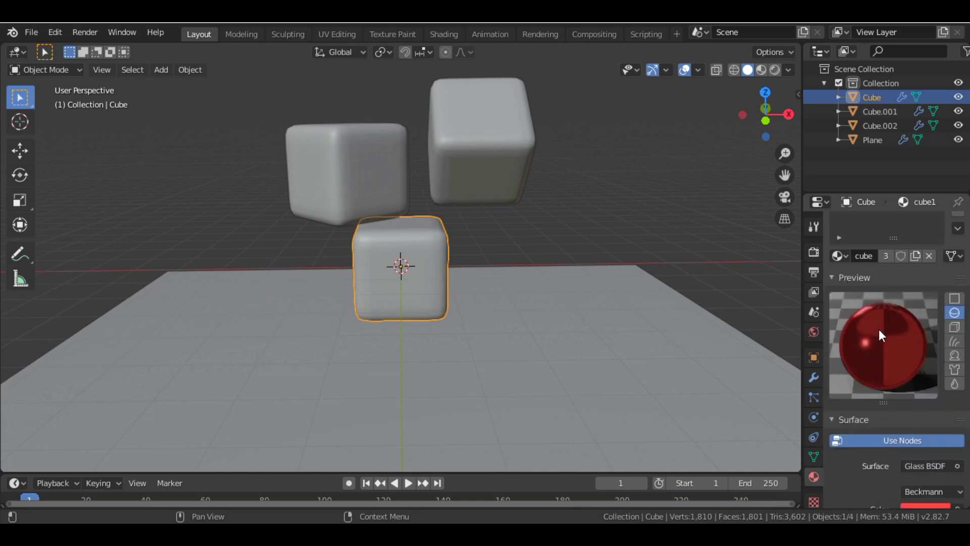
{"action": "scroll", "coordinate": [902, 355], "scroll_direction": "down", "scroll_amount": 10}
{"action": "scroll", "coordinate": [902, 355], "scroll_direction": "up", "scroll_amount": 4}
{"action": "scroll", "coordinate": [902, 355], "scroll_direction": "up", "scroll_amount": 3}
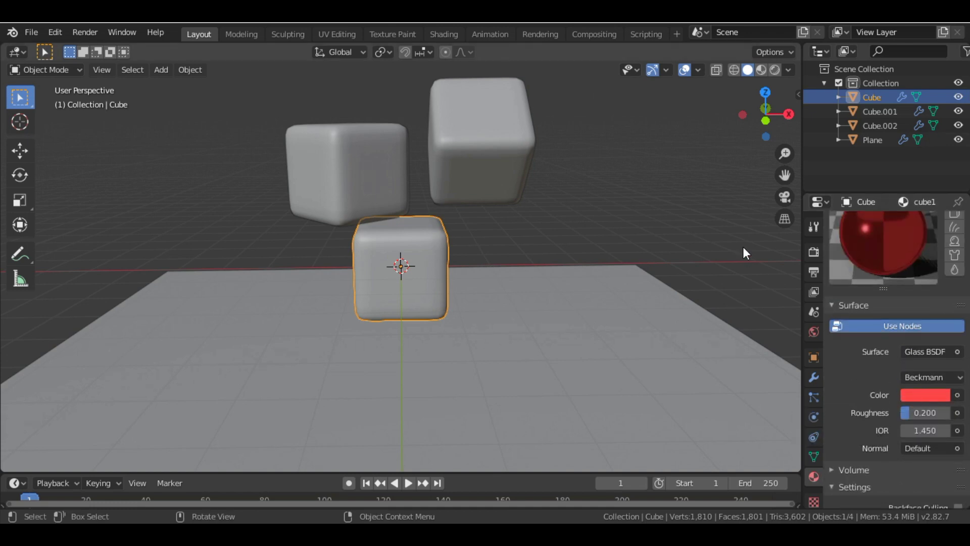
Add a second material slot to the highest cube (Cube.001) and create a new material in it
{"action": "left_click_drag", "start_coordinate": [743, 132], "coordinate": [765, 124]}
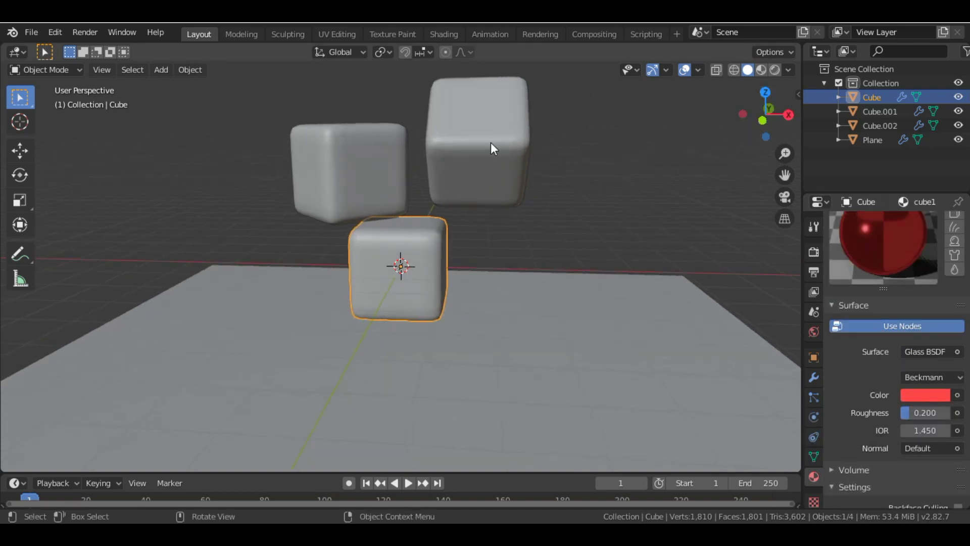
{"action": "left_click", "coordinate": [494, 149]}
{"action": "scroll", "coordinate": [886, 283], "scroll_direction": "up", "scroll_amount": 5}
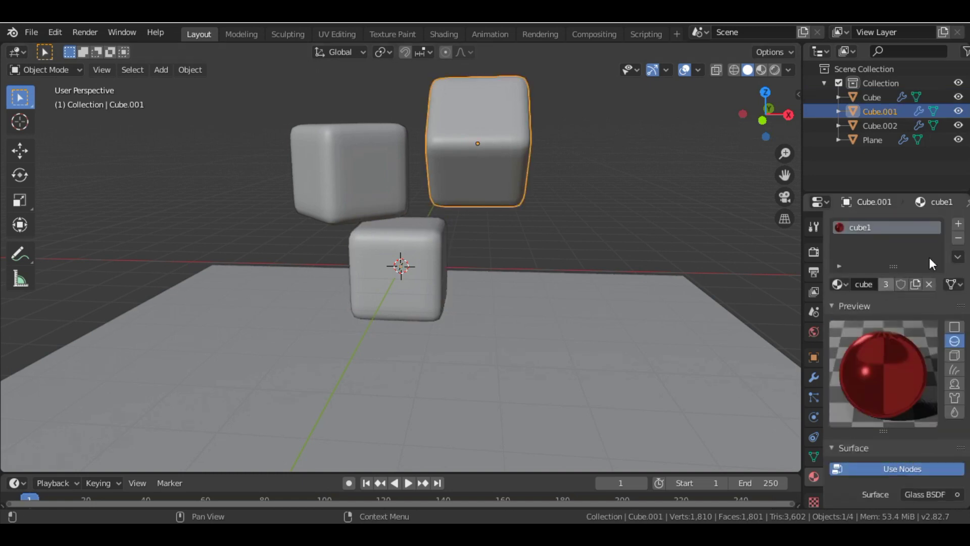
{"action": "left_click", "coordinate": [957, 224]}
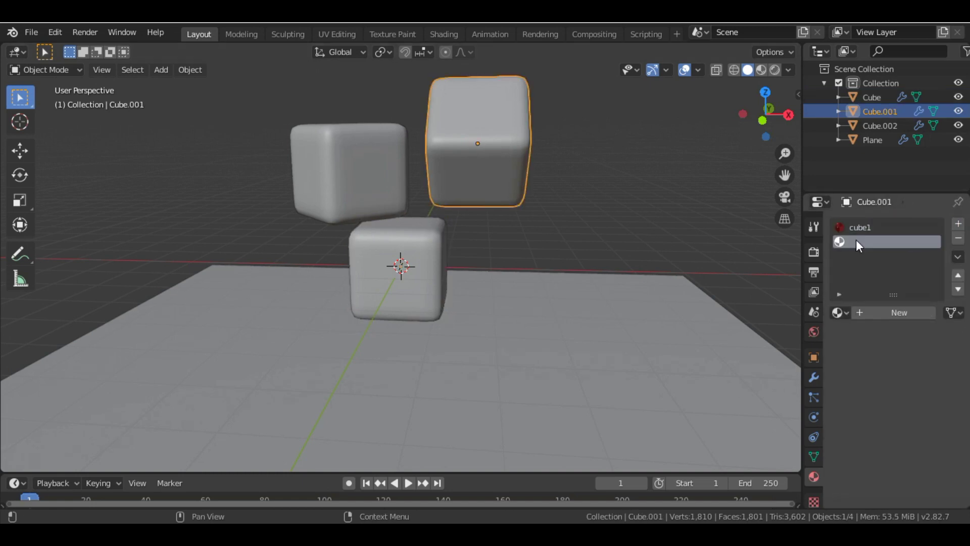
{"action": "left_click", "coordinate": [875, 312]}
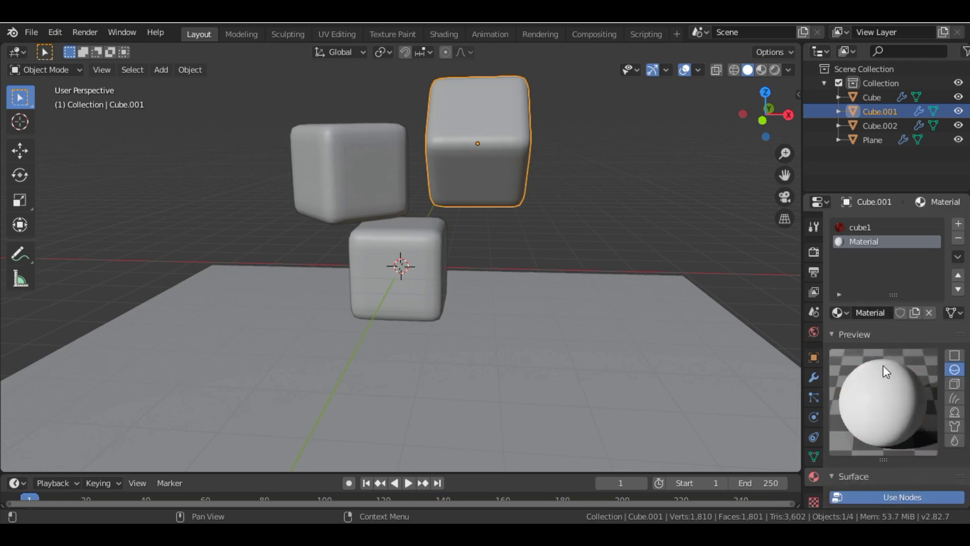
Make Cube.001's new material a Glass BSDF with a yellow color (H 0.178, S 0.698) and roughness 0.2
{"action": "scroll", "coordinate": [919, 433], "scroll_direction": "down", "scroll_amount": 10}
{"action": "left_click", "coordinate": [927, 238]}
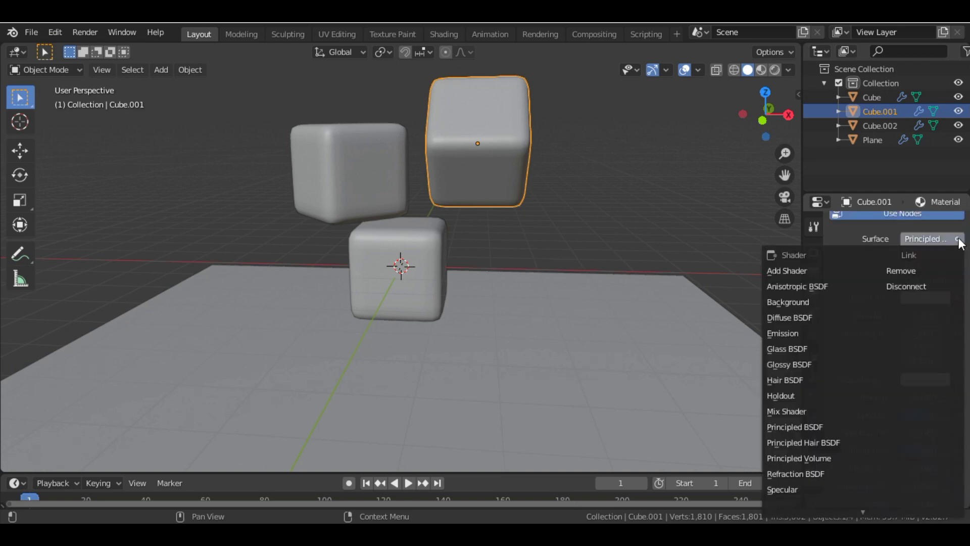
{"action": "left_click", "coordinate": [806, 349]}
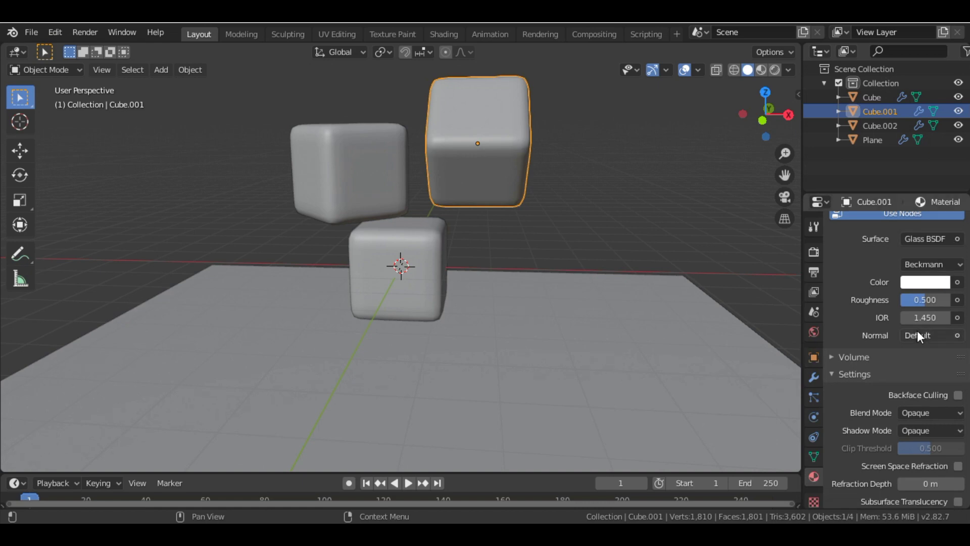
{"action": "left_click", "coordinate": [920, 282]}
{"action": "left_click_drag", "start_coordinate": [880, 125], "coordinate": [841, 146]}
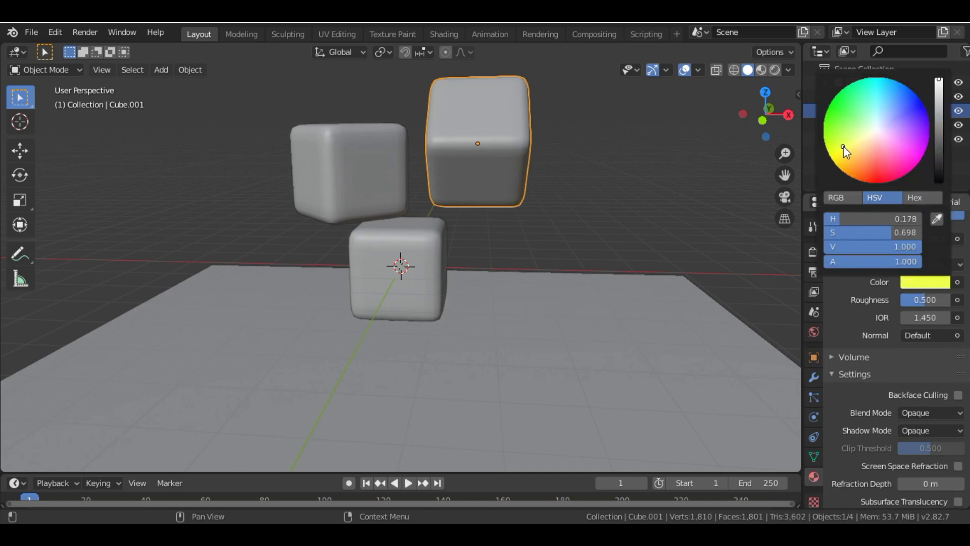
{"action": "left_click", "coordinate": [921, 300]}
{"action": "type", "text": ".2"}
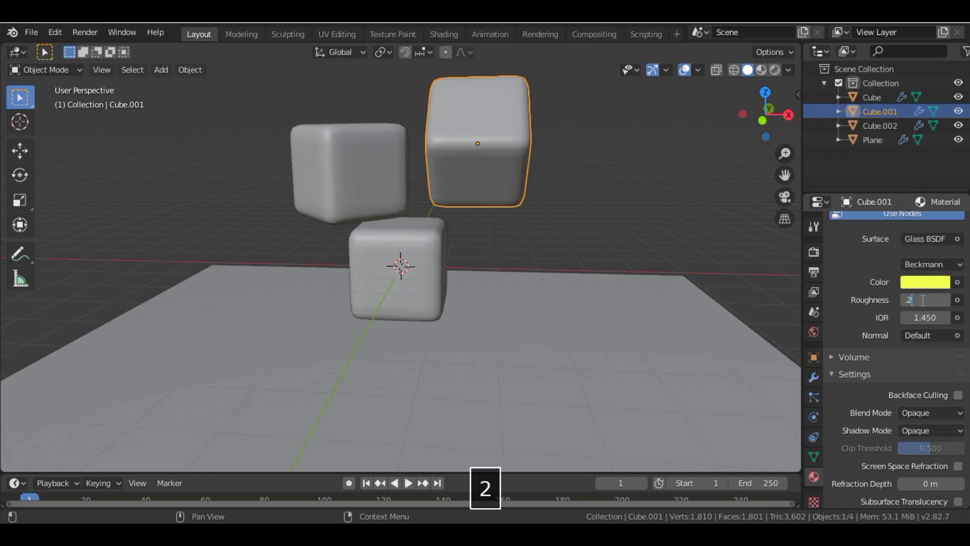
{"action": "key", "text": "Return"}
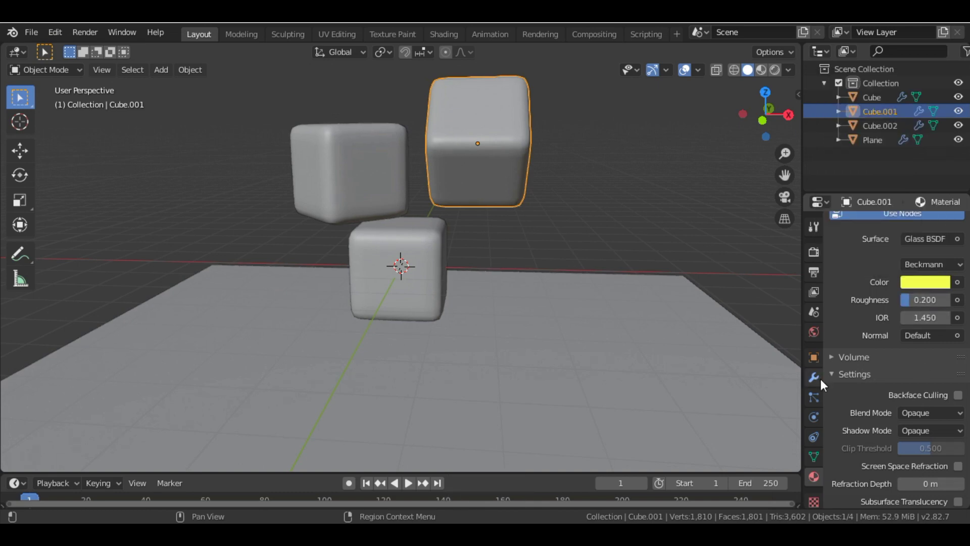
Rename Cube.001's yellow glass material to cube2
{"action": "scroll", "coordinate": [844, 364], "scroll_direction": "up", "scroll_amount": 2}
{"action": "scroll", "coordinate": [843, 364], "scroll_direction": "up", "scroll_amount": 10}
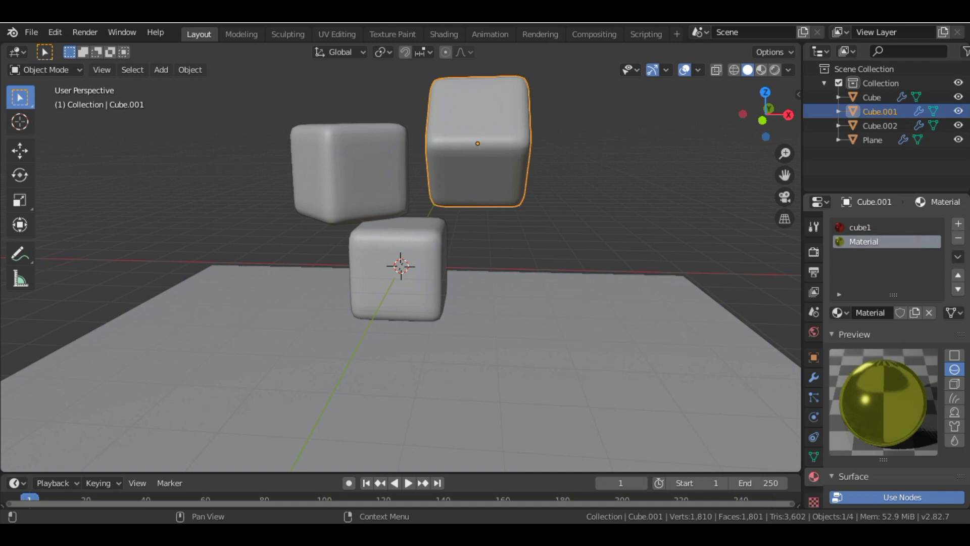
{"action": "double_click", "coordinate": [897, 241]}
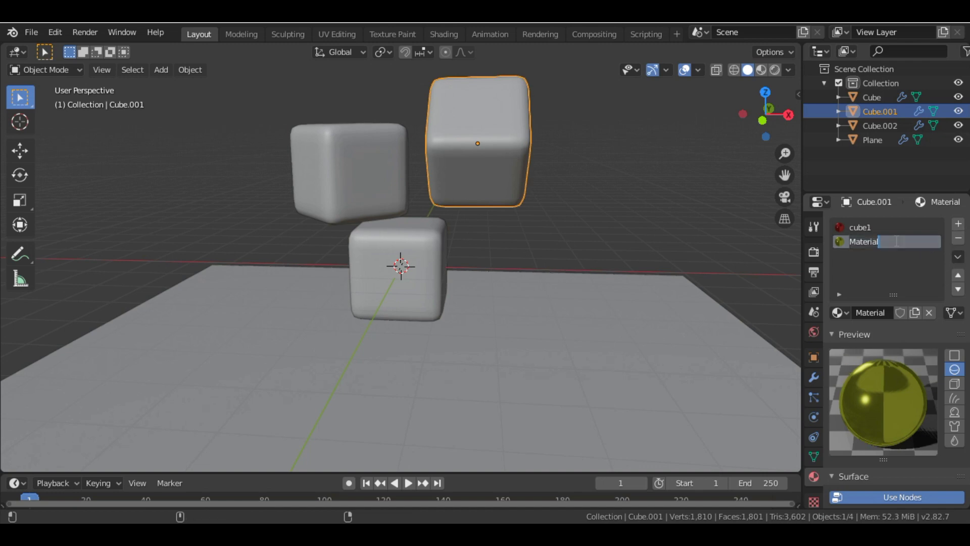
{"action": "type", "text": "cube2"}
{"action": "key", "text": "Return"}
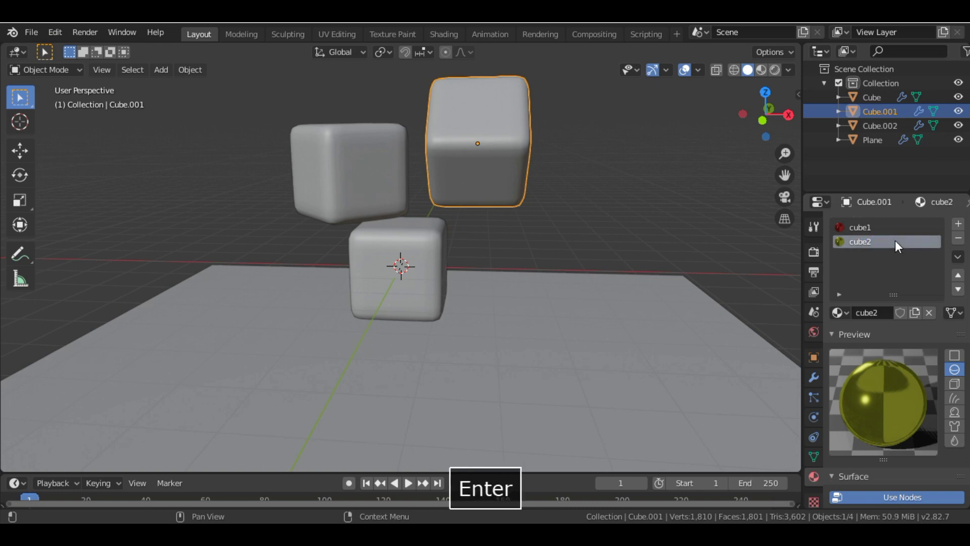
Add a second material slot to the rotated cube (Cube.002) and create a new material in it
{"action": "left_click", "coordinate": [383, 195]}
{"action": "left_click", "coordinate": [958, 225]}
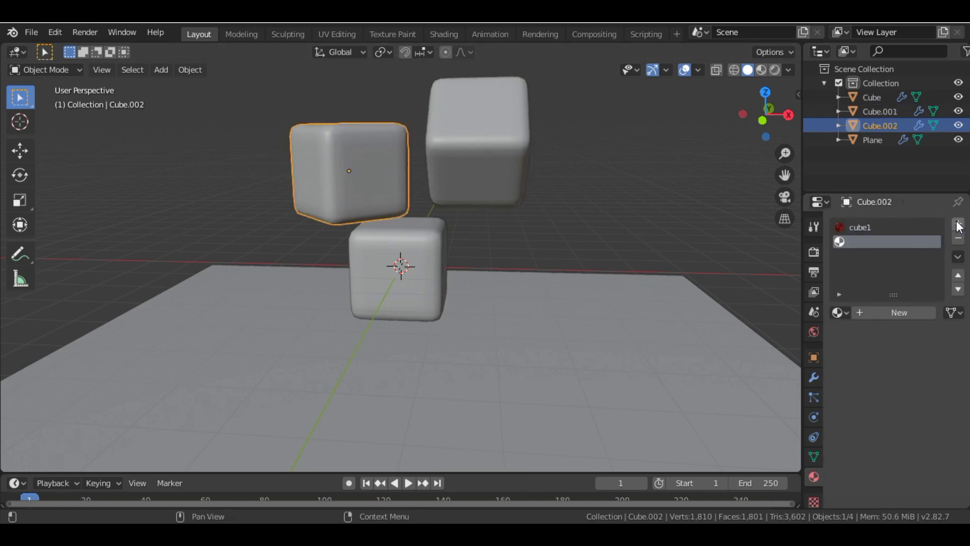
{"action": "left_click", "coordinate": [867, 311]}
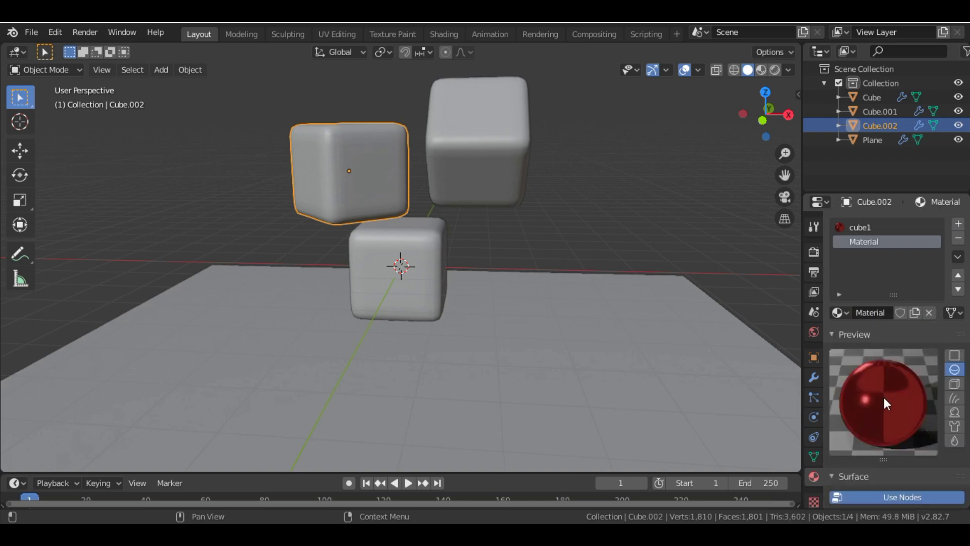
Make Cube.002's new material a Glass BSDF with a blue color and roughness 0.2
{"action": "scroll", "coordinate": [884, 404], "scroll_direction": "down", "scroll_amount": 15}
{"action": "scroll", "coordinate": [884, 404], "scroll_direction": "up", "scroll_amount": 16}
{"action": "scroll", "coordinate": [884, 404], "scroll_direction": "down", "scroll_amount": 1}
{"action": "scroll", "coordinate": [884, 399], "scroll_direction": "down", "scroll_amount": 10}
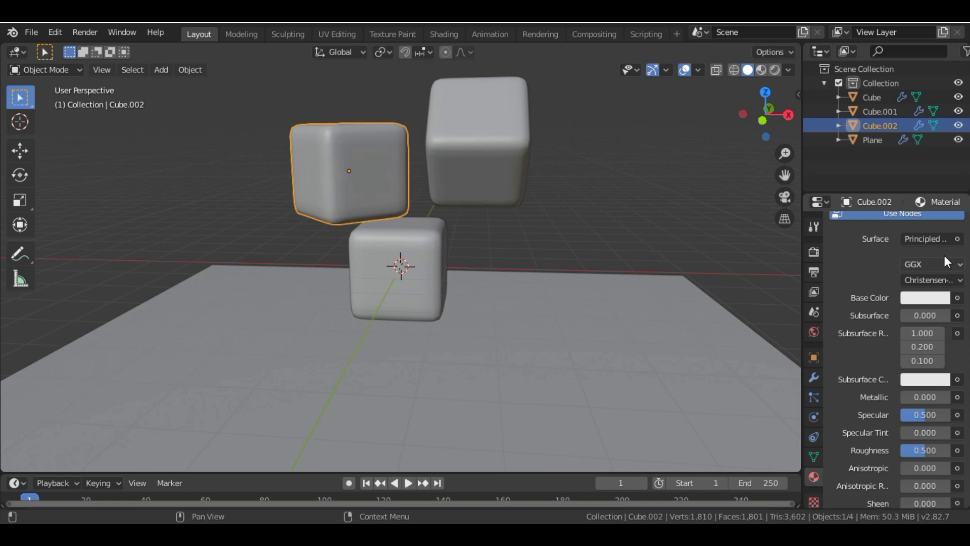
{"action": "left_click", "coordinate": [956, 240]}
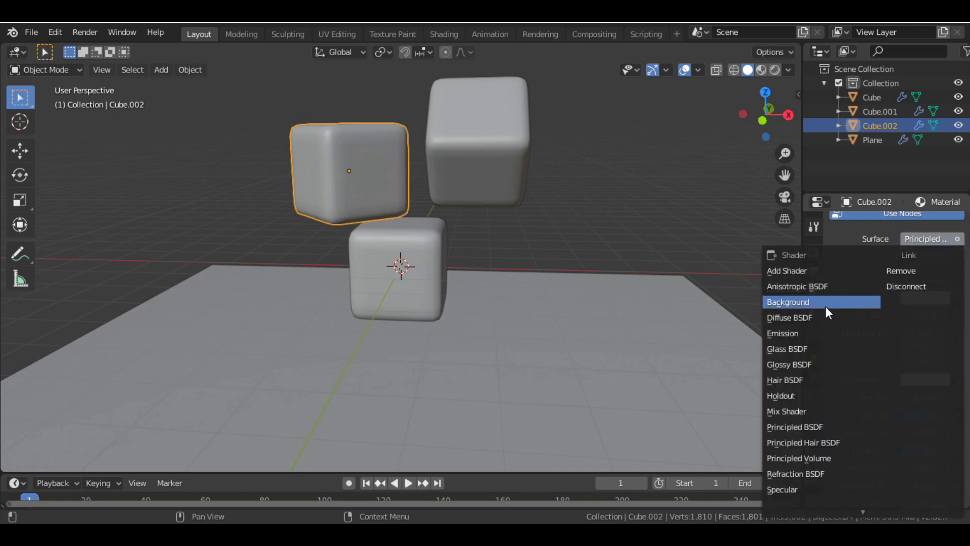
{"action": "left_click", "coordinate": [819, 347]}
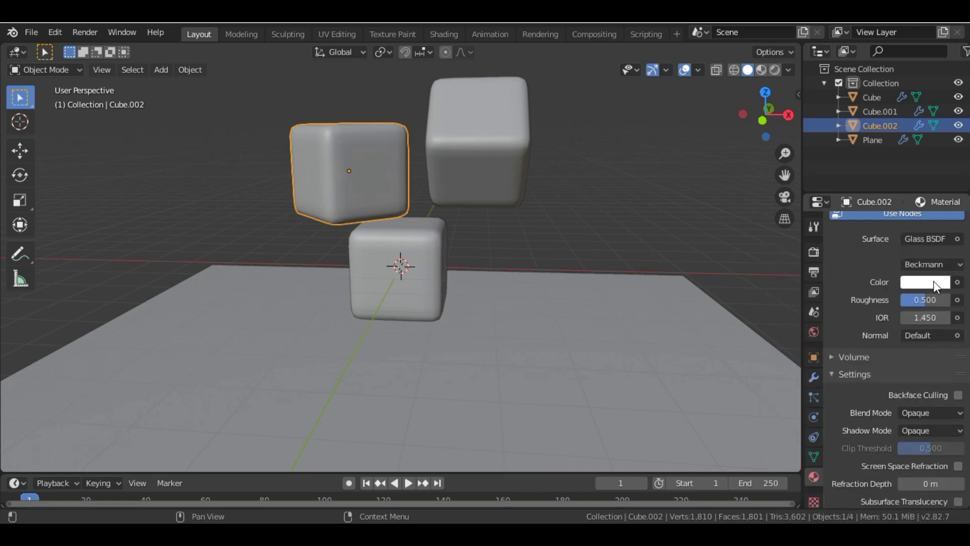
{"action": "left_click", "coordinate": [934, 282]}
{"action": "left_click_drag", "start_coordinate": [880, 128], "coordinate": [907, 110]}
{"action": "double_click", "coordinate": [916, 300]}
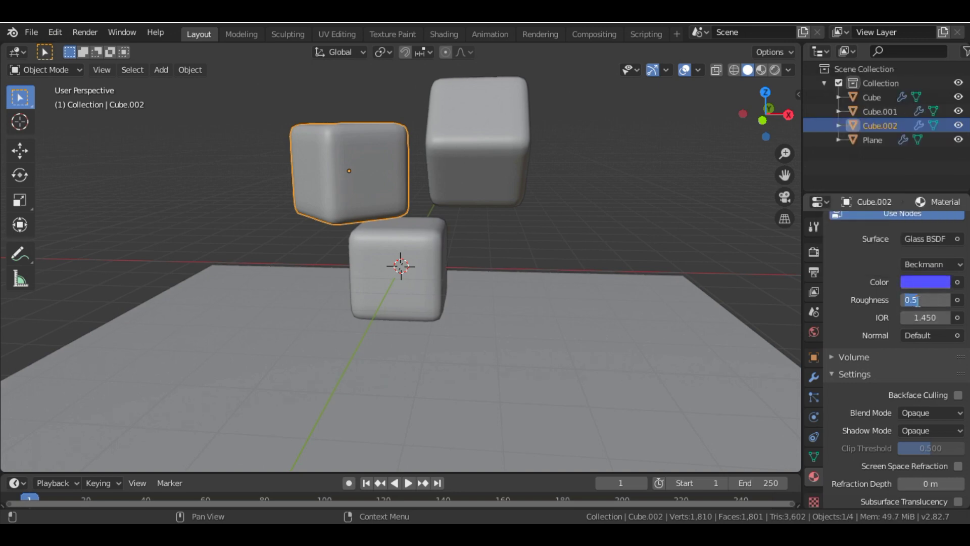
{"action": "type", "text": ".2"}
{"action": "key", "text": "Return"}
{"action": "scroll", "coordinate": [847, 304], "scroll_direction": "up", "scroll_amount": 10}
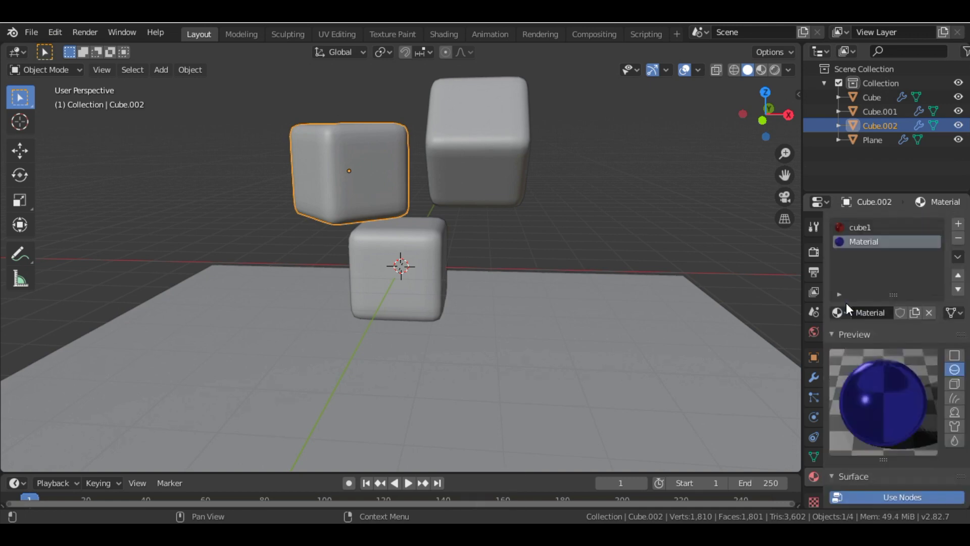
Remove the cube1 material slot from Cube.001, keeping only the yellow cube2 material
{"action": "left_click", "coordinate": [375, 253]}
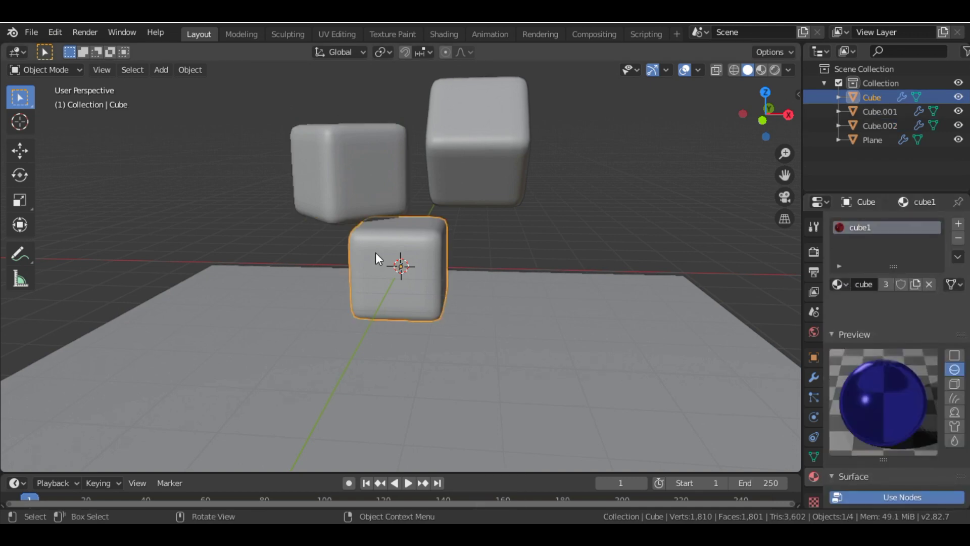
{"action": "left_click", "coordinate": [517, 150]}
{"action": "left_click", "coordinate": [881, 227]}
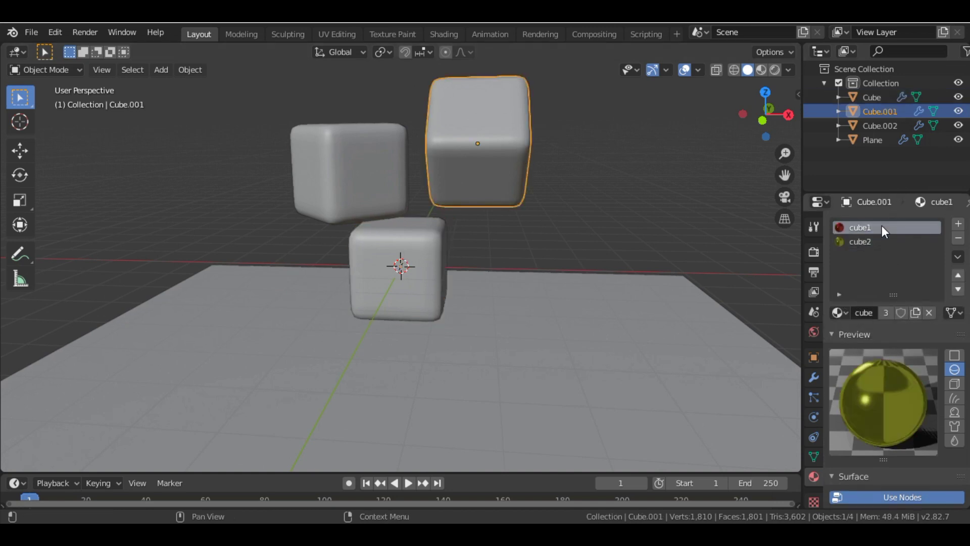
{"action": "left_click", "coordinate": [958, 238]}
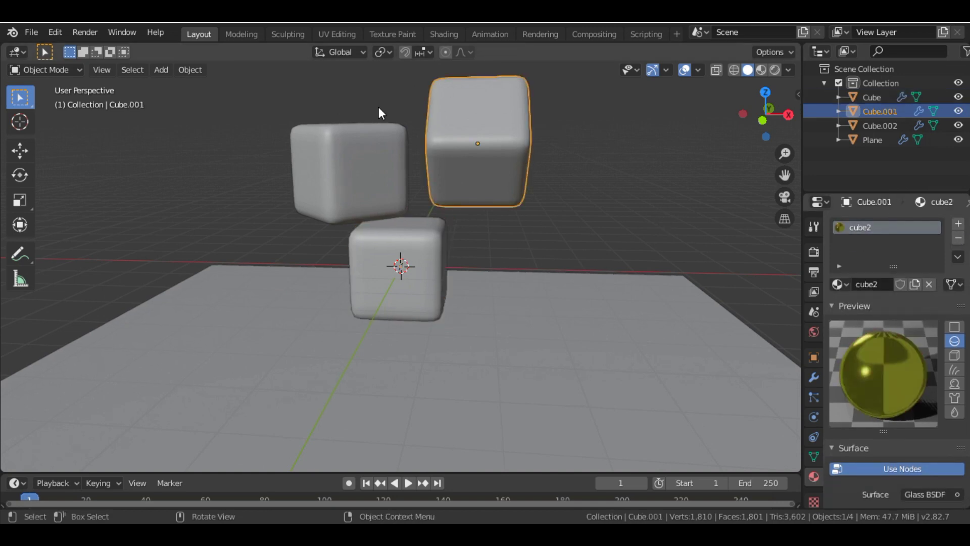
Remove the cube1 material slot from Cube.002, keeping only its blue glass material
{"action": "left_click", "coordinate": [377, 183]}
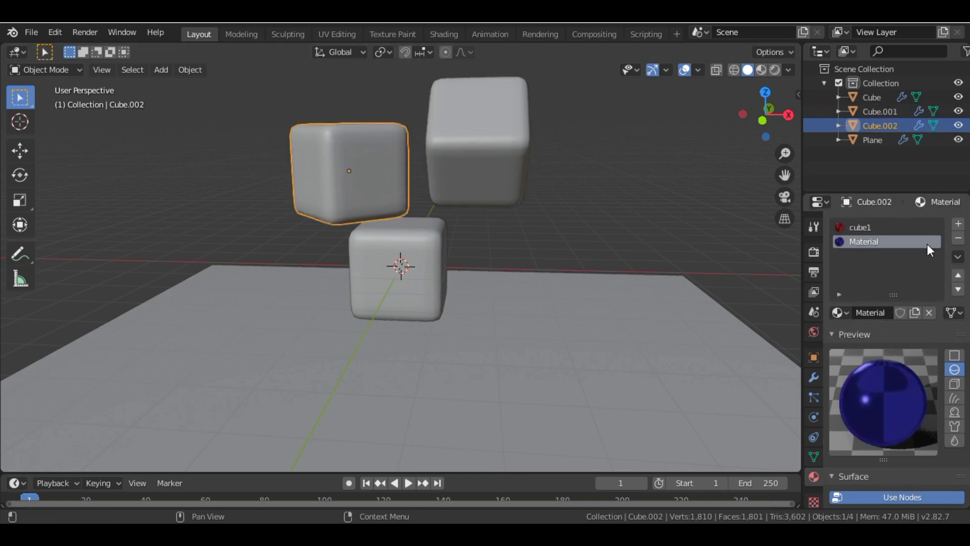
{"action": "left_click", "coordinate": [911, 229]}
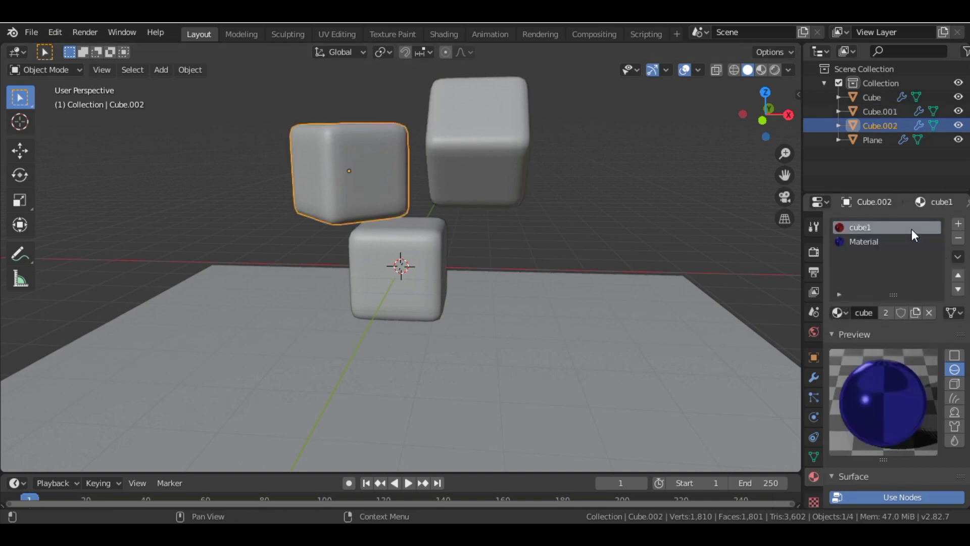
{"action": "left_click", "coordinate": [958, 238]}
Create a new material on the plane and change its surface shader to Glass BSDF
{"action": "left_click", "coordinate": [601, 393]}
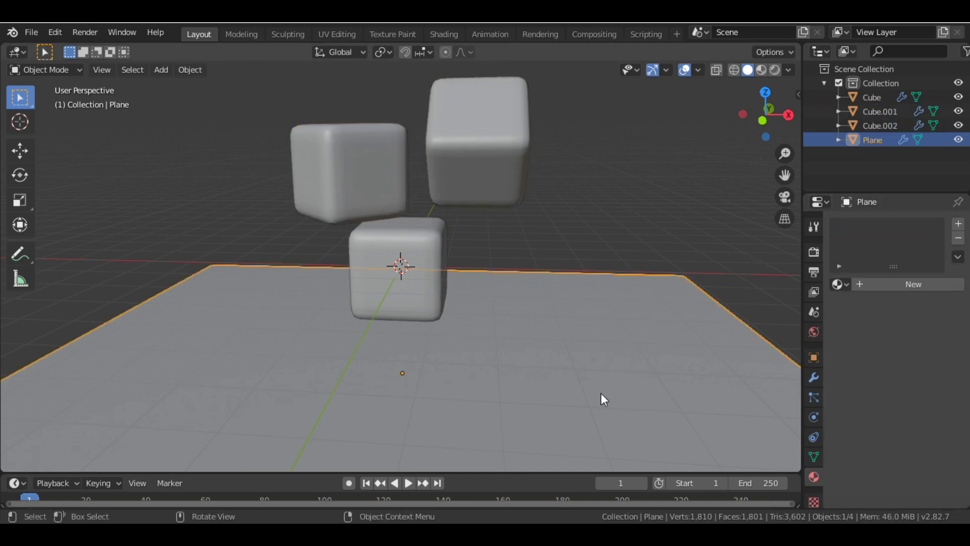
{"action": "left_click", "coordinate": [875, 286]}
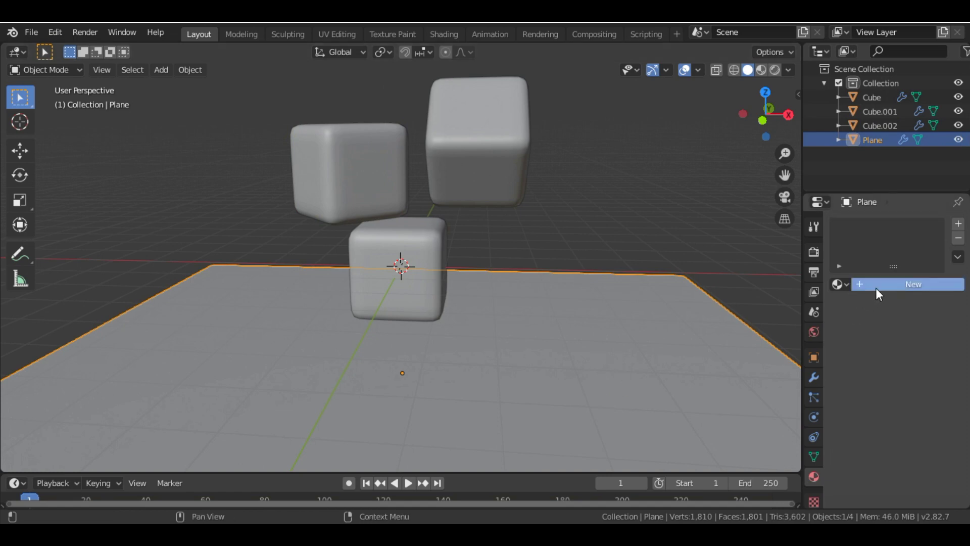
{"action": "scroll", "coordinate": [898, 390], "scroll_direction": "up", "scroll_amount": 12}
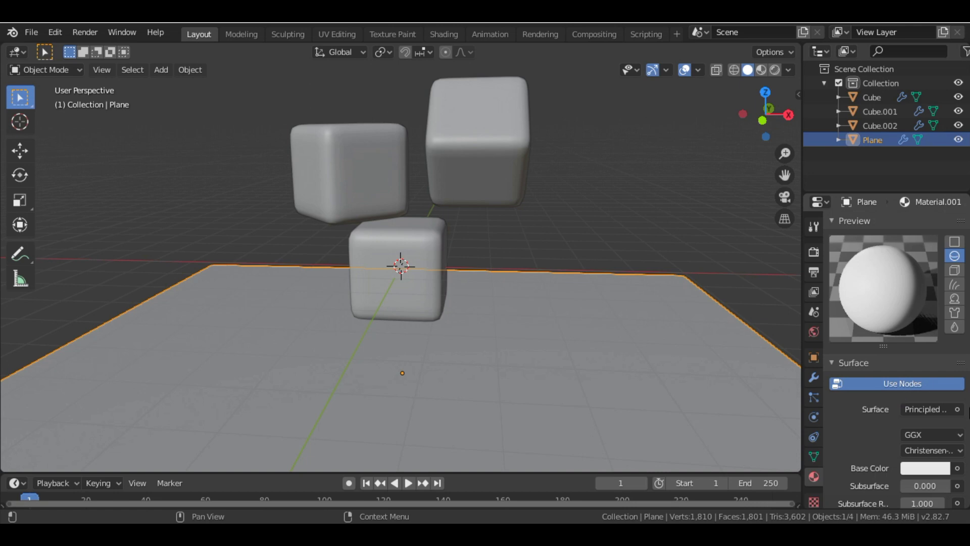
{"action": "left_click", "coordinate": [956, 410]}
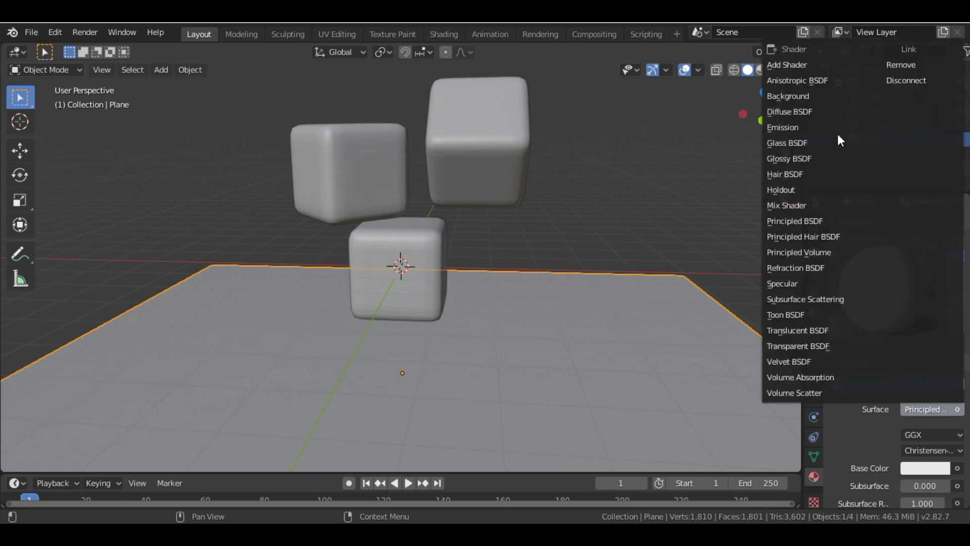
{"action": "left_click", "coordinate": [822, 145]}
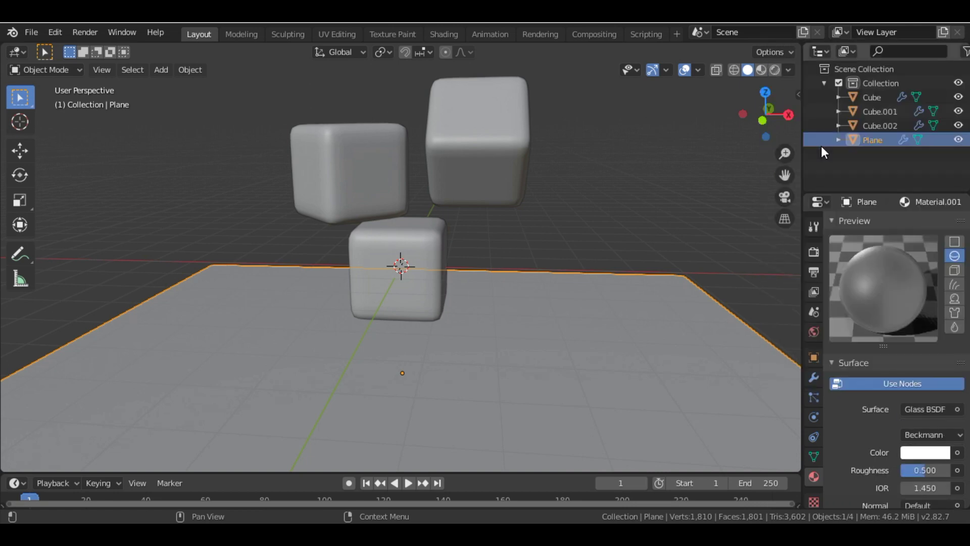
Give the plane's glass material a pale peach color and set its roughness to 0
{"action": "left_click", "coordinate": [929, 455]}
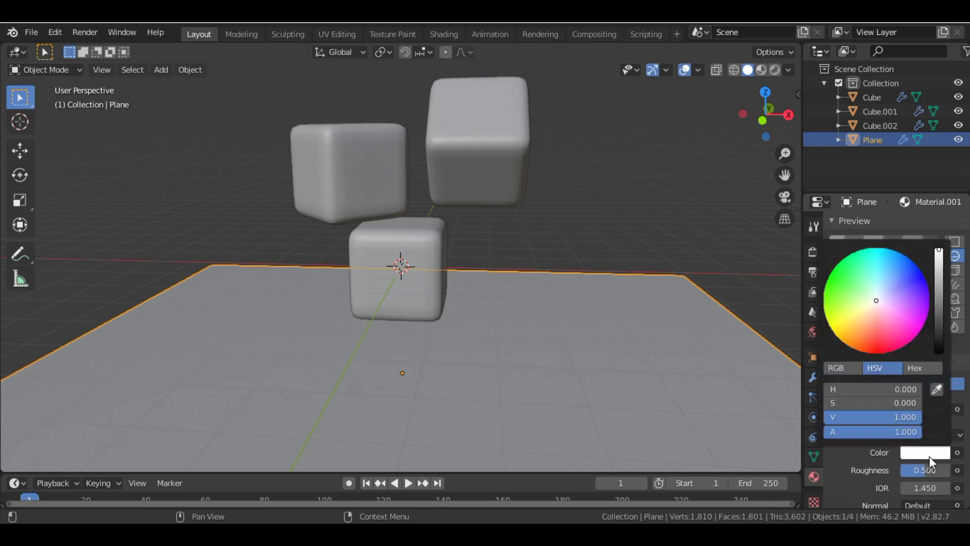
{"action": "left_click", "coordinate": [877, 300]}
{"action": "left_click_drag", "start_coordinate": [877, 300], "coordinate": [873, 312]}
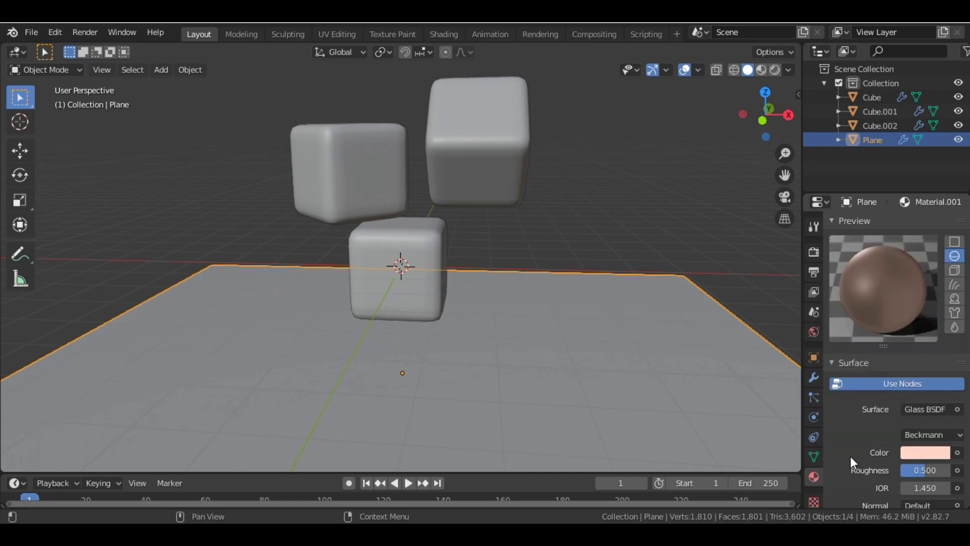
{"action": "scroll", "coordinate": [873, 425], "scroll_direction": "down", "scroll_amount": 8}
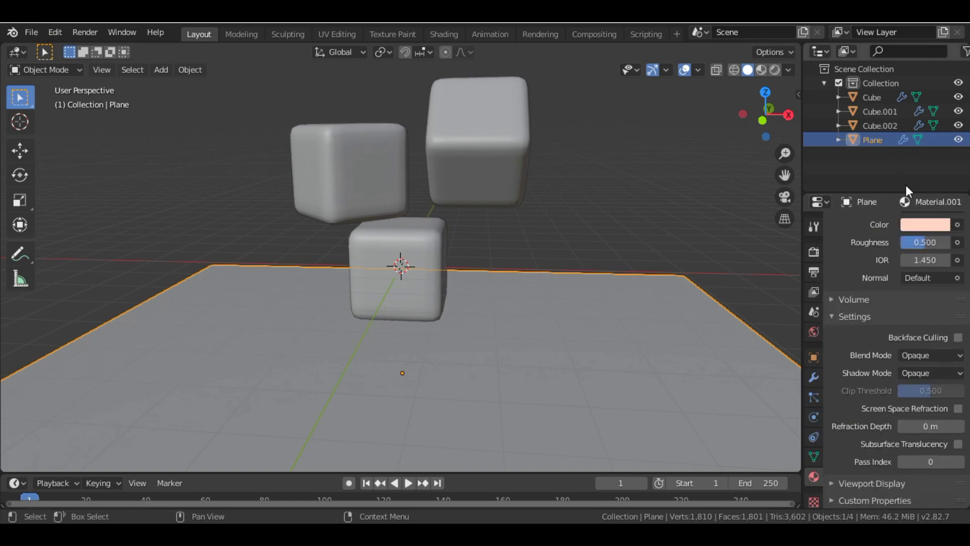
{"action": "left_click", "coordinate": [924, 242]}
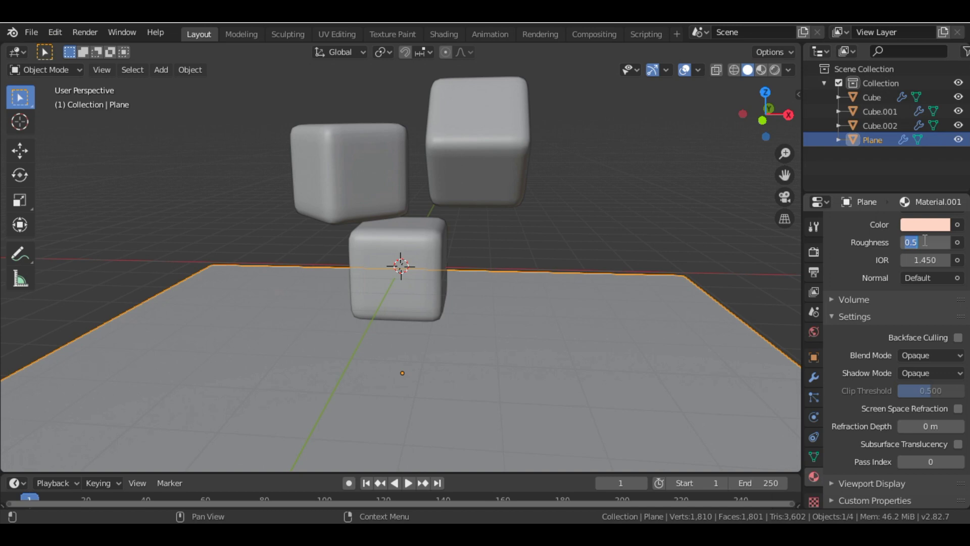
{"action": "type", "text": "0"}
{"action": "key", "text": "Return"}
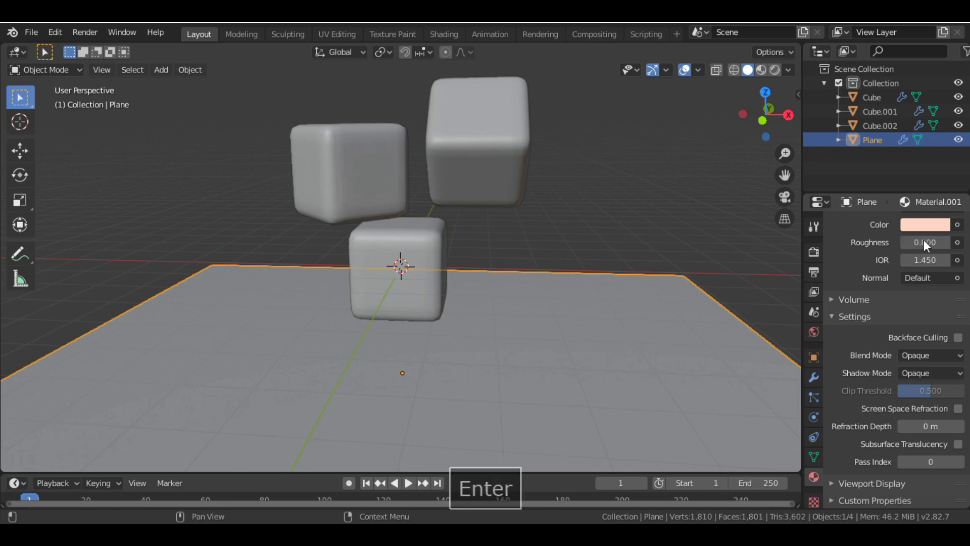
{"action": "scroll", "coordinate": [886, 290], "scroll_direction": "up", "scroll_amount": 8}
{"action": "scroll", "coordinate": [887, 325], "scroll_direction": "down", "scroll_amount": 10}
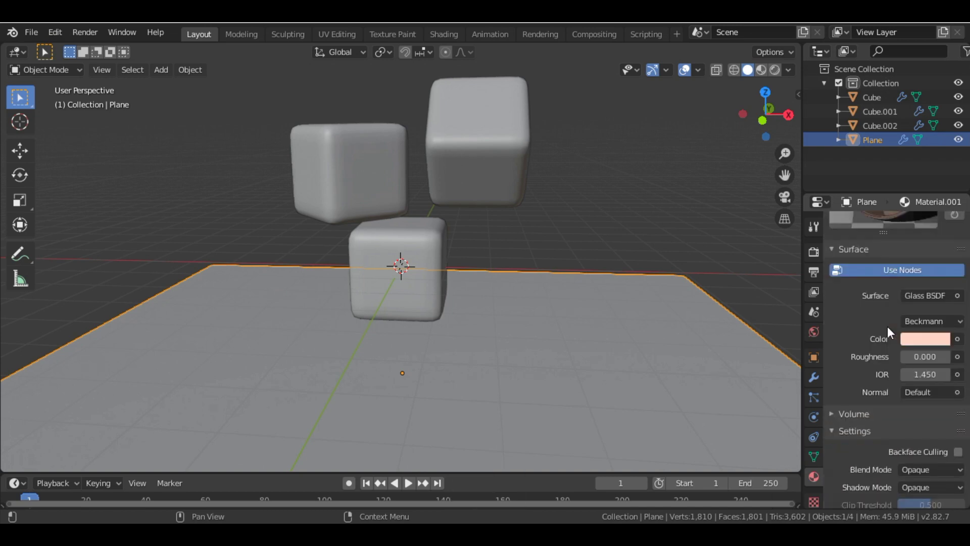
{"action": "scroll", "coordinate": [887, 326], "scroll_direction": "up", "scroll_amount": 8}
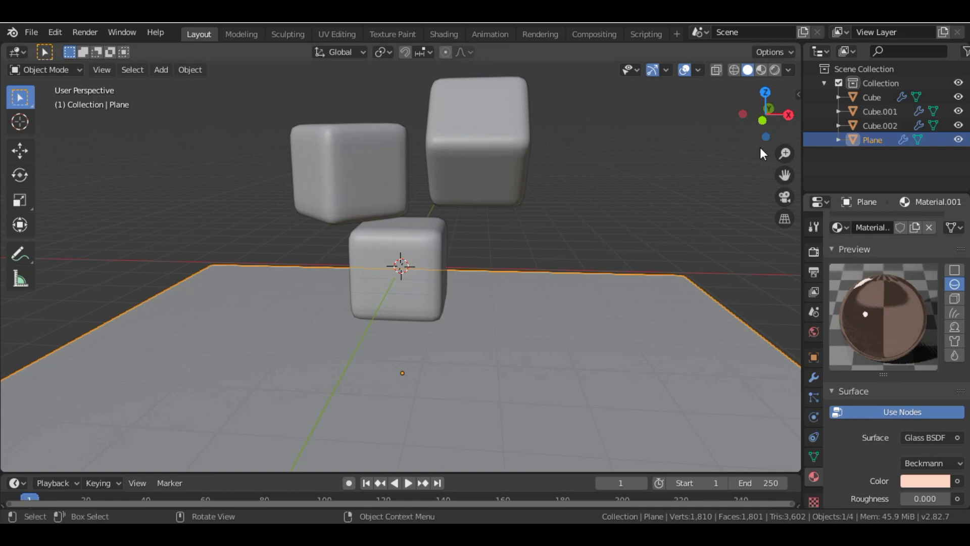
Preview the scene in rendered shading and set the render engine to Cycles
{"action": "left_click", "coordinate": [773, 70]}
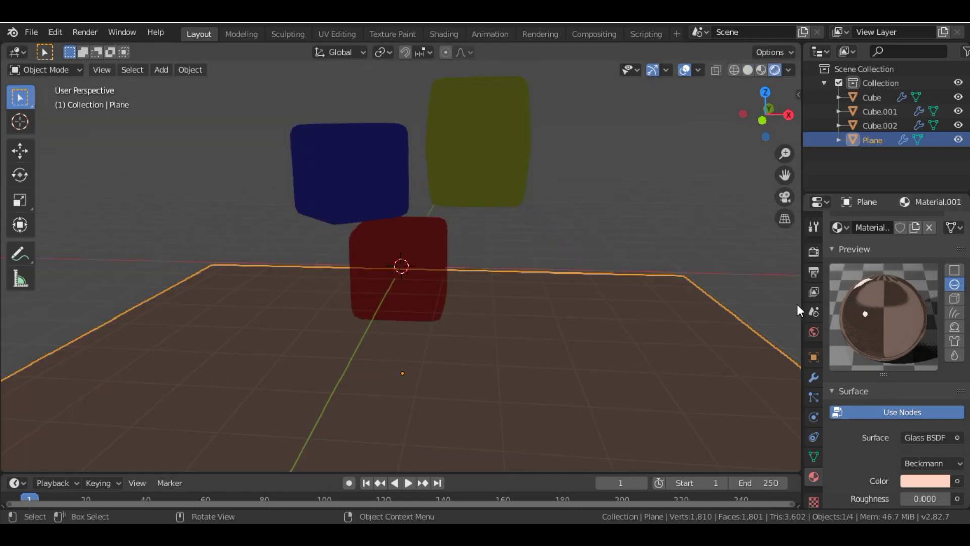
{"action": "left_click", "coordinate": [814, 253]}
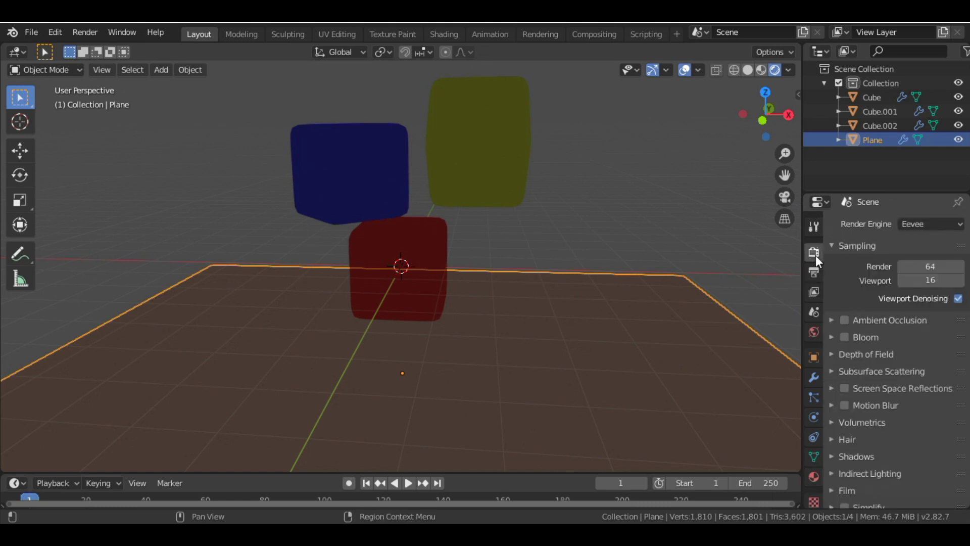
{"action": "left_click", "coordinate": [948, 224]}
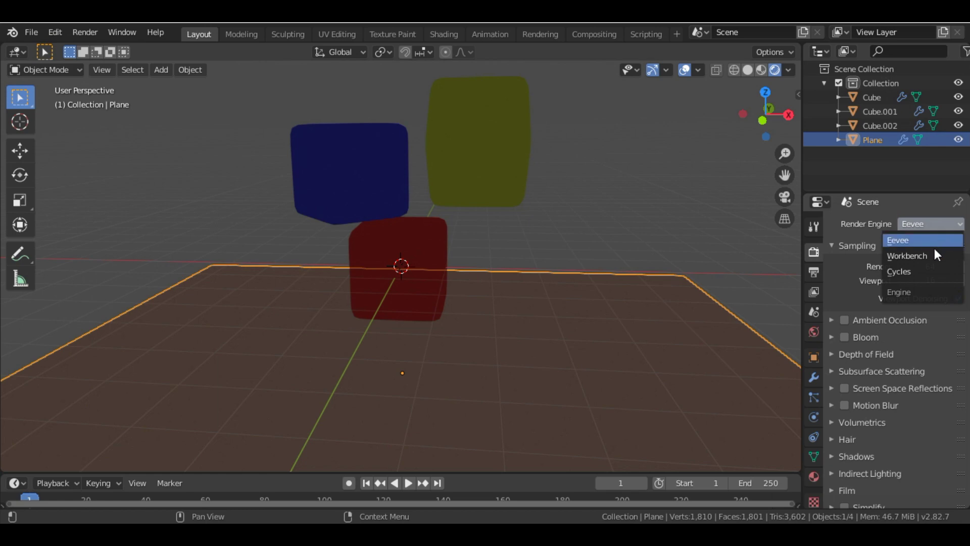
{"action": "left_click", "coordinate": [924, 273]}
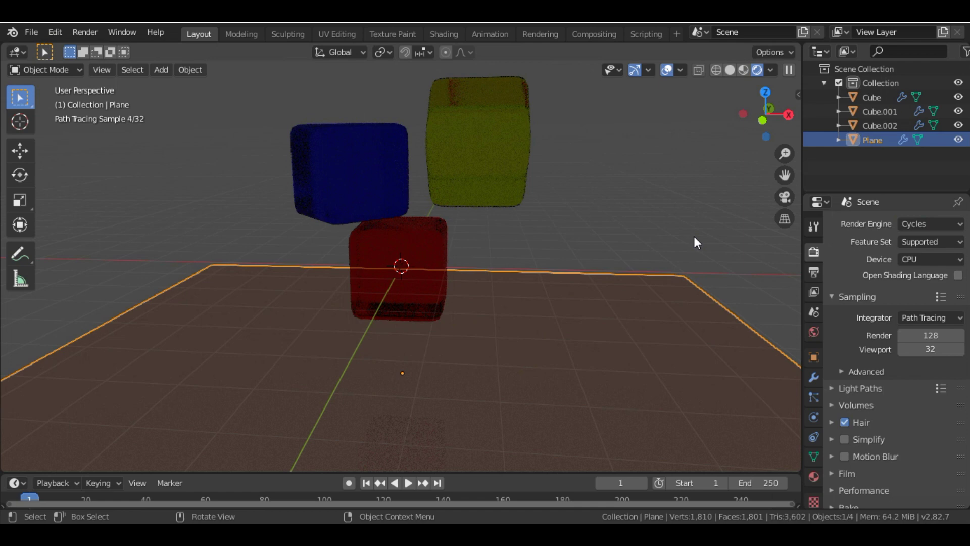
{"action": "middle_click_drag", "start_coordinate": [694, 237], "coordinate": [648, 310]}
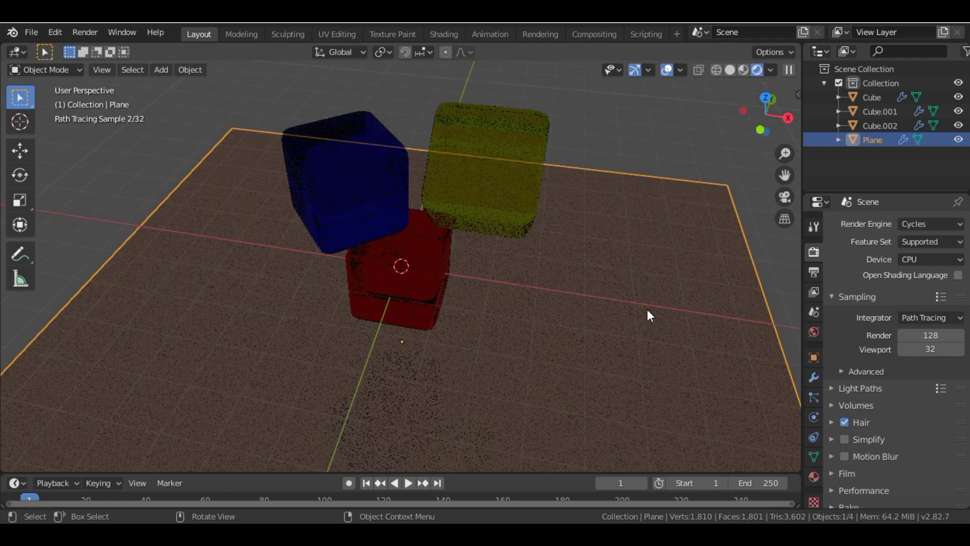
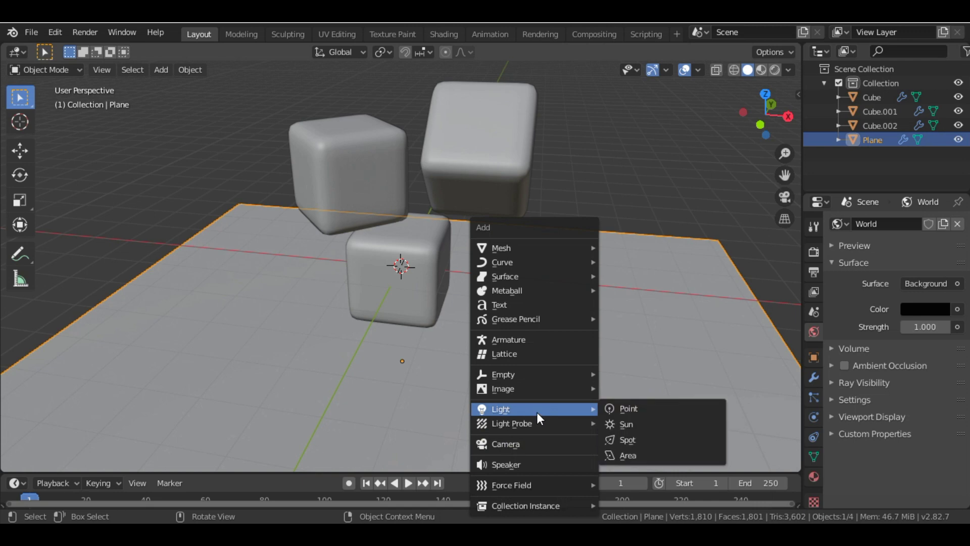
Add a Sun light and move it about 11.4 m along the Y axis
{"action": "left_click", "coordinate": [629, 423]}
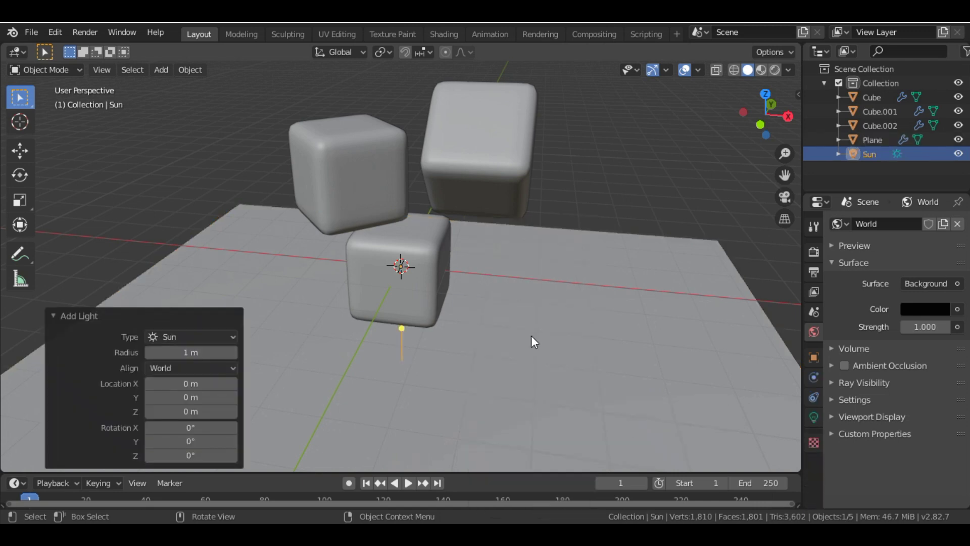
{"action": "key", "text": "g"}
{"action": "key", "text": "y"}
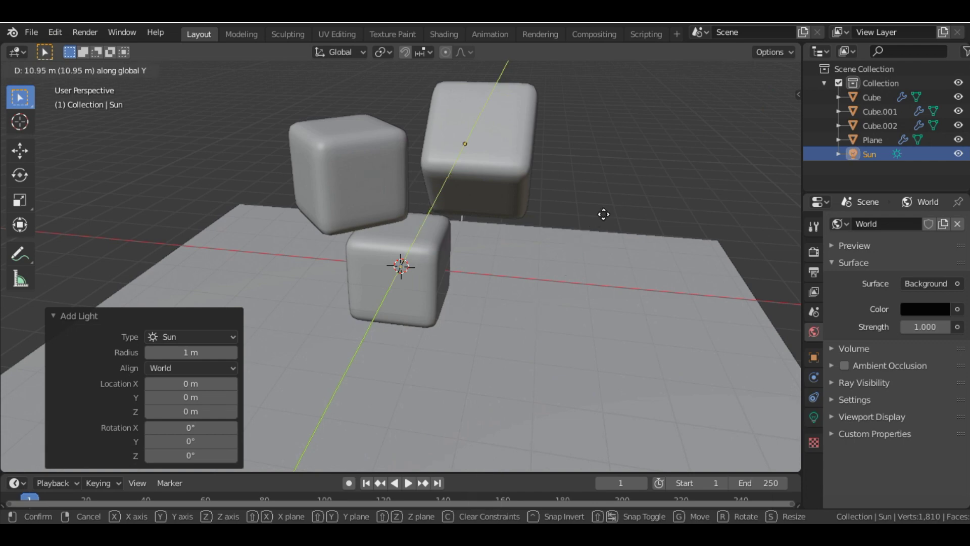
{"action": "left_click", "coordinate": [606, 221]}
Rotate the sun so it shines toward the cubes and raise it about 2.63 m along Z
{"action": "left_click_drag", "start_coordinate": [743, 135], "coordinate": [635, 325]}
{"action": "key", "text": "r"}
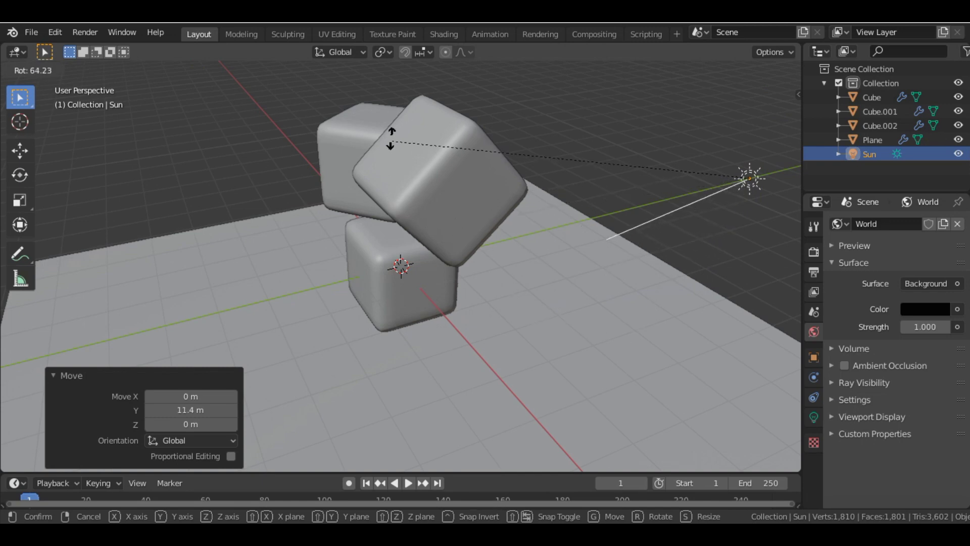
{"action": "left_click", "coordinate": [393, 103]}
{"action": "key", "text": "g"}
{"action": "key", "text": "z"}
{"action": "left_click", "coordinate": [760, 84]}
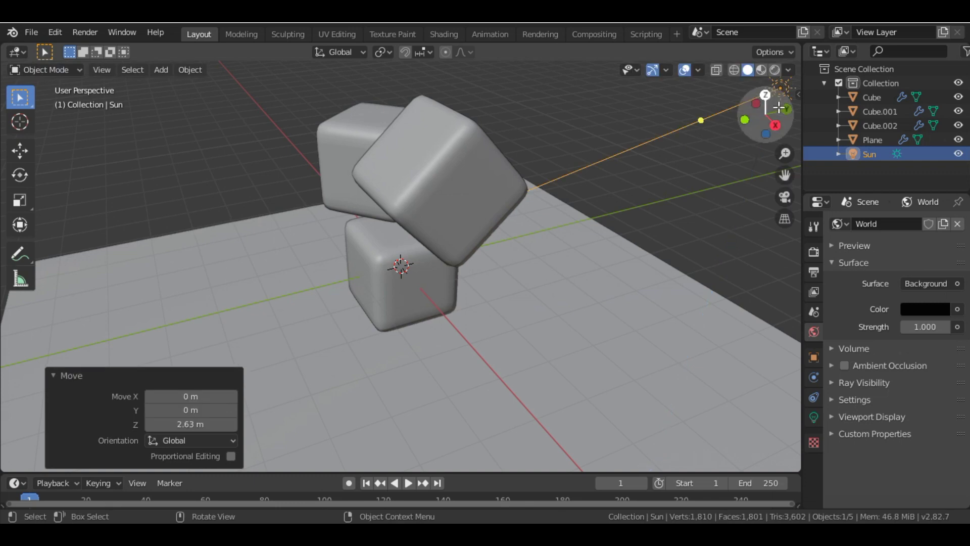
Rotate the sun about -47.5° in a front-facing view to aim it at the cubes
{"action": "left_click_drag", "start_coordinate": [753, 123], "coordinate": [715, 127]}
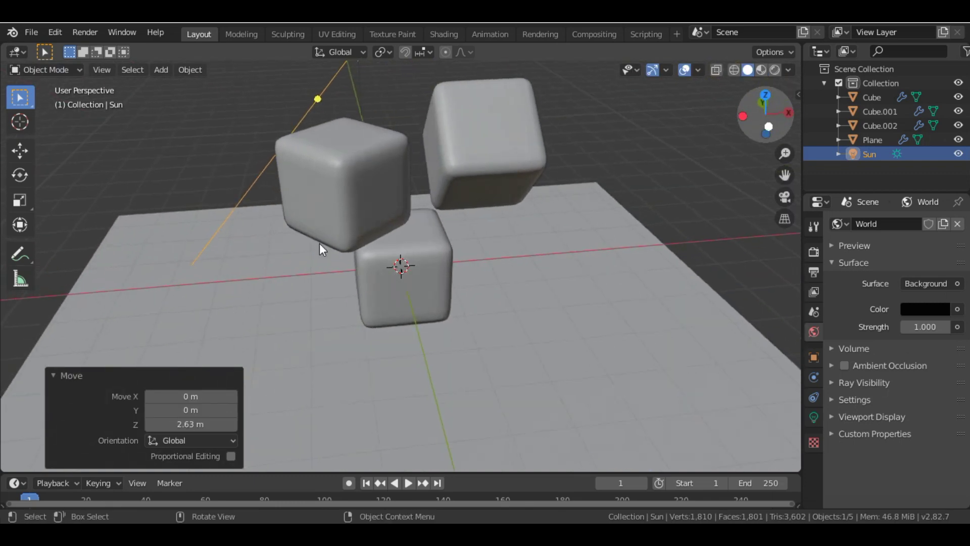
{"action": "key", "text": "r"}
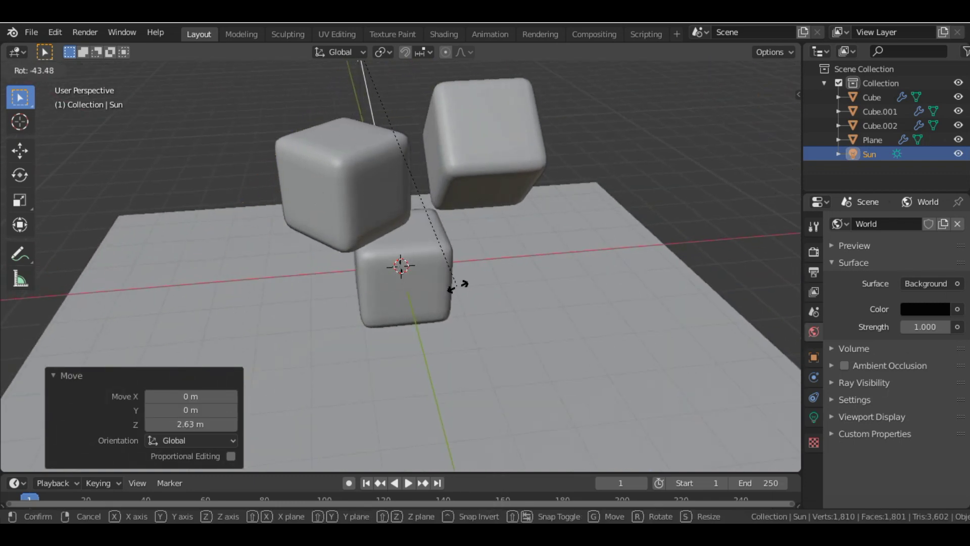
{"action": "left_click", "coordinate": [485, 305]}
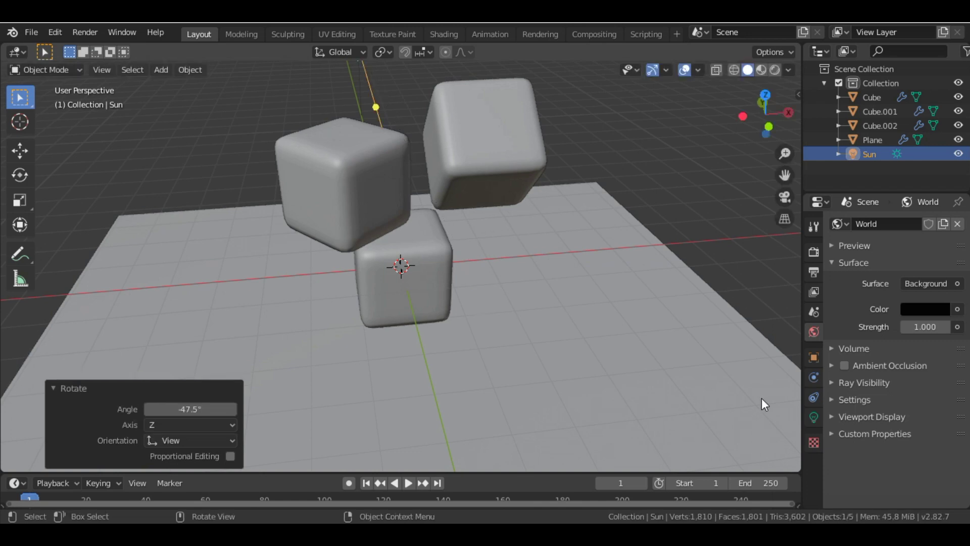
In rendered shading, rotate the sun about 15° from a side view and raise it about 2.61 m along Z
{"action": "left_click", "coordinate": [774, 72]}
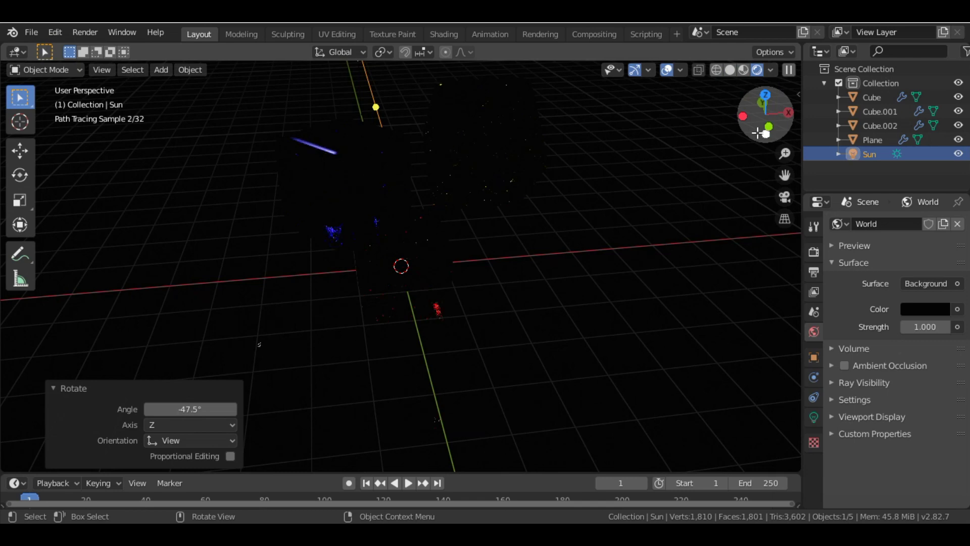
{"action": "left_click_drag", "start_coordinate": [758, 133], "coordinate": [798, 146]}
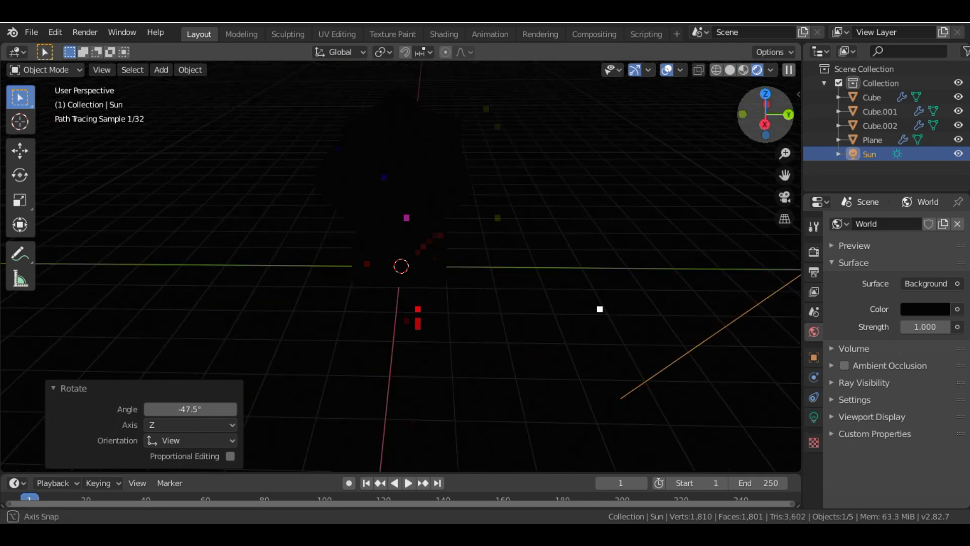
{"action": "key", "text": "r"}
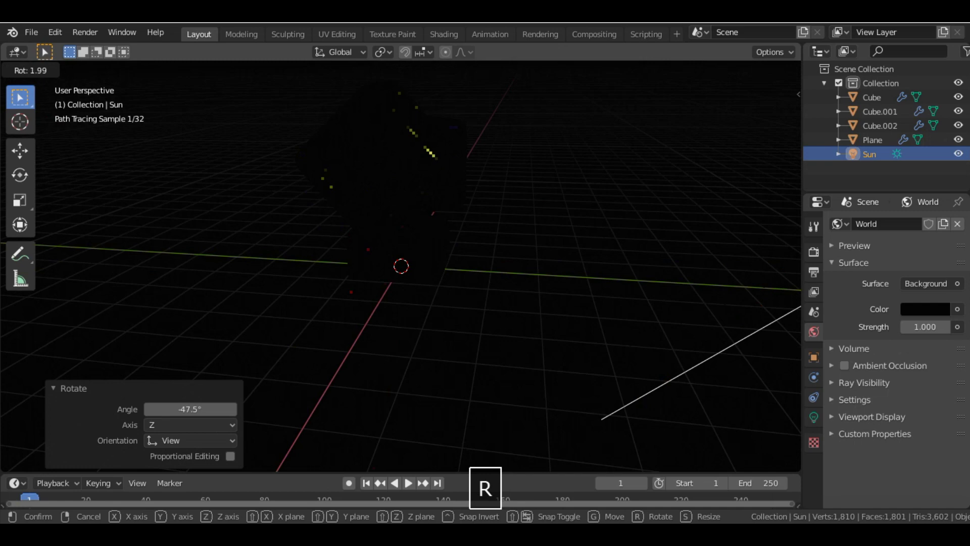
{"action": "left_click", "coordinate": [660, 255]}
{"action": "key", "text": "g"}
{"action": "key", "text": "z"}
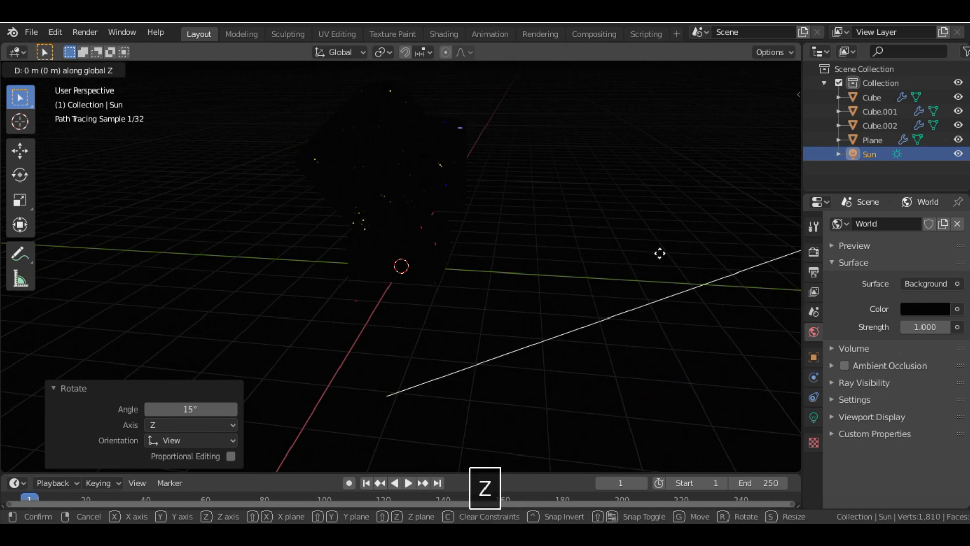
{"action": "left_click", "coordinate": [815, 148]}
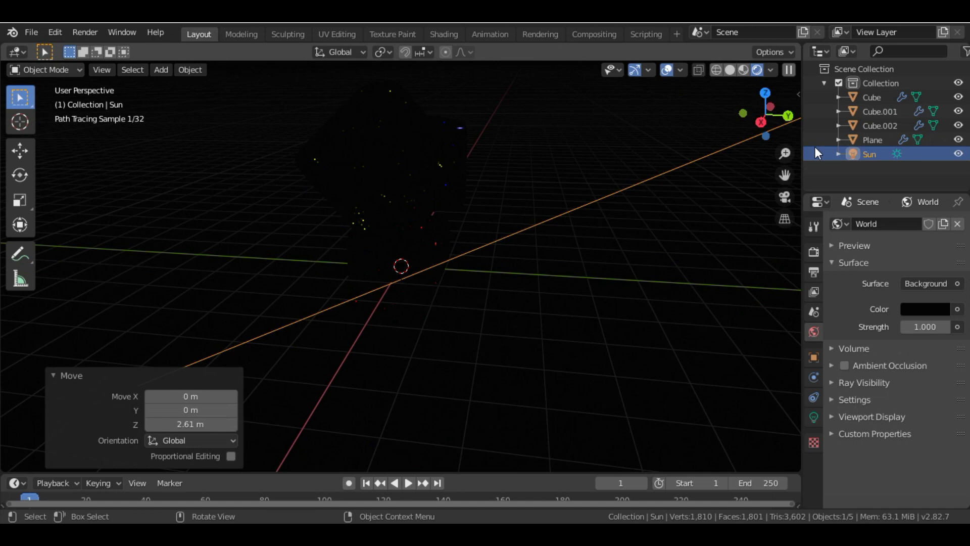
Duplicate the sun light, offsetting the copy about 4.7 m along X, 0.68 m along Y and -0.1 m along Z
{"action": "middle_click_drag", "start_coordinate": [631, 212], "coordinate": [482, 287]}
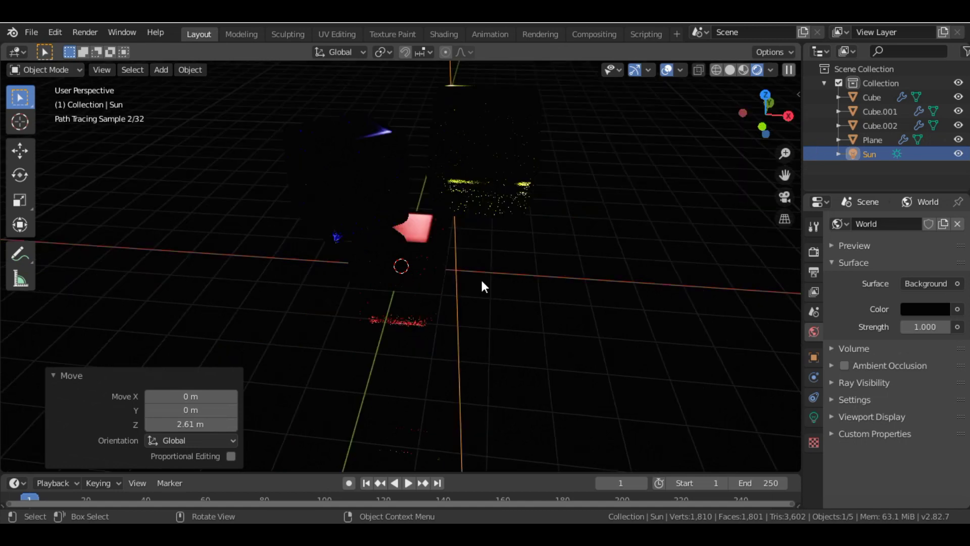
{"action": "key", "text": "shift+d"}
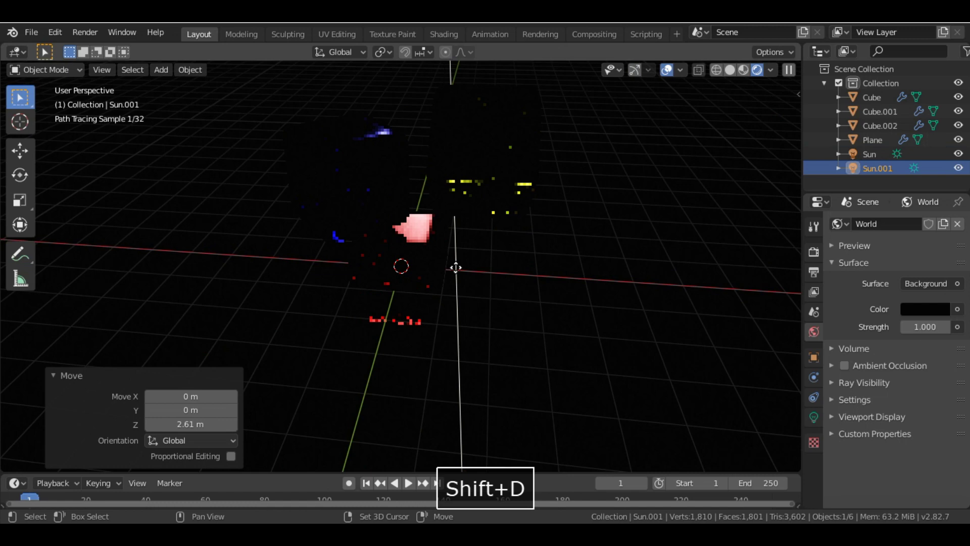
{"action": "left_click", "coordinate": [618, 240]}
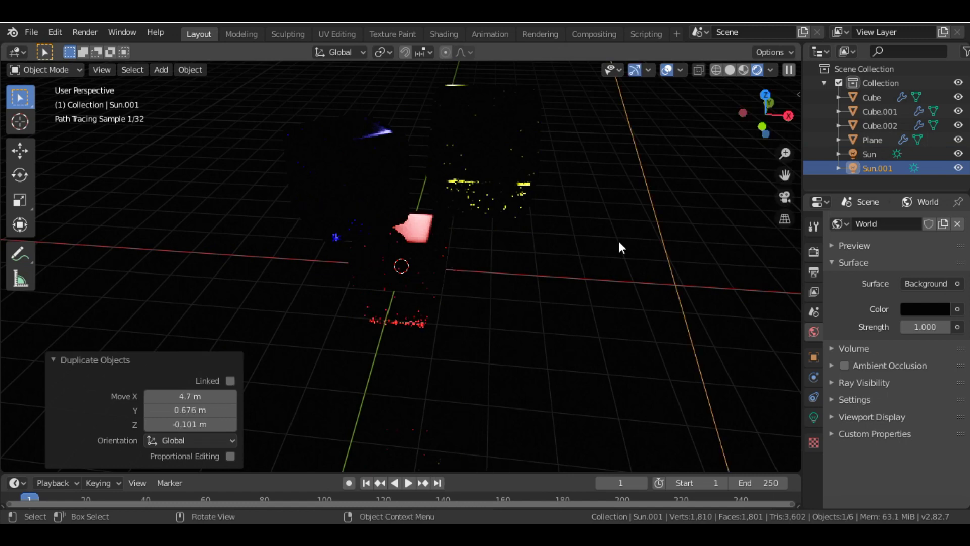
Move the duplicated sun about -14.2 m along Y, -1.46 m along X and another -3.65 m along Y
{"action": "key", "text": "g"}
{"action": "key", "text": "y"}
{"action": "left_click", "coordinate": [665, 444]}
{"action": "key", "text": "g"}
{"action": "key", "text": "x"}
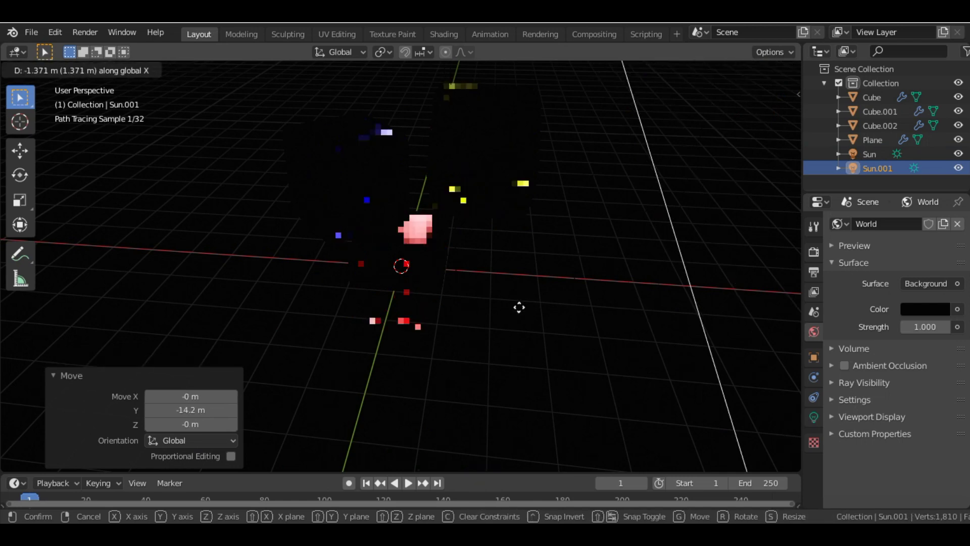
{"action": "left_click", "coordinate": [616, 252]}
{"action": "key", "text": "g"}
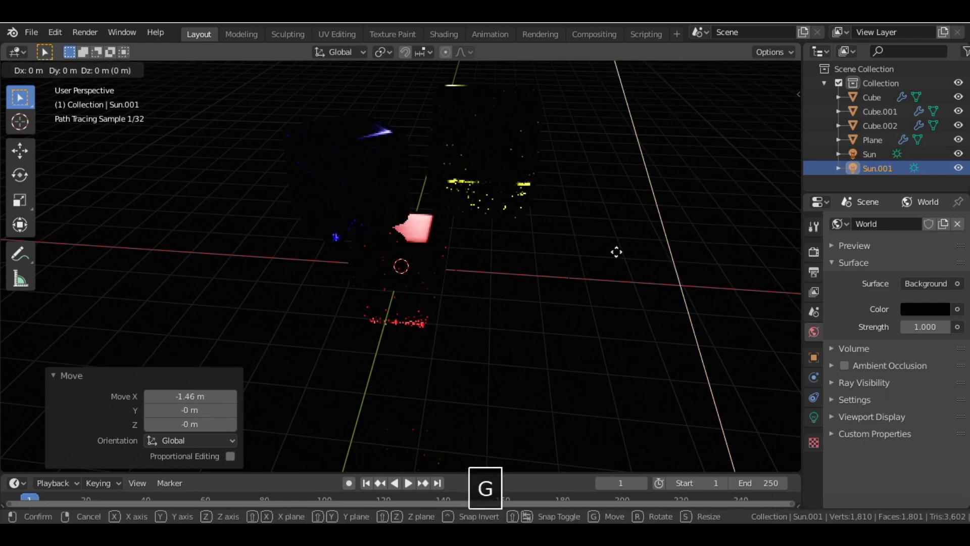
{"action": "key", "text": "y"}
{"action": "left_click", "coordinate": [753, 155]}
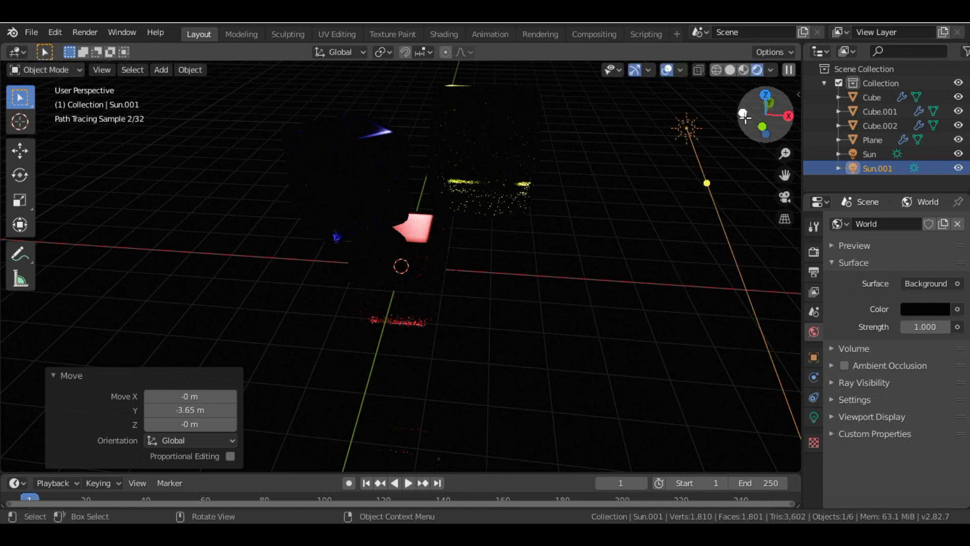
Rotate the duplicated sun about 139° in the view plane
{"action": "left_click_drag", "start_coordinate": [744, 116], "coordinate": [717, 118]}
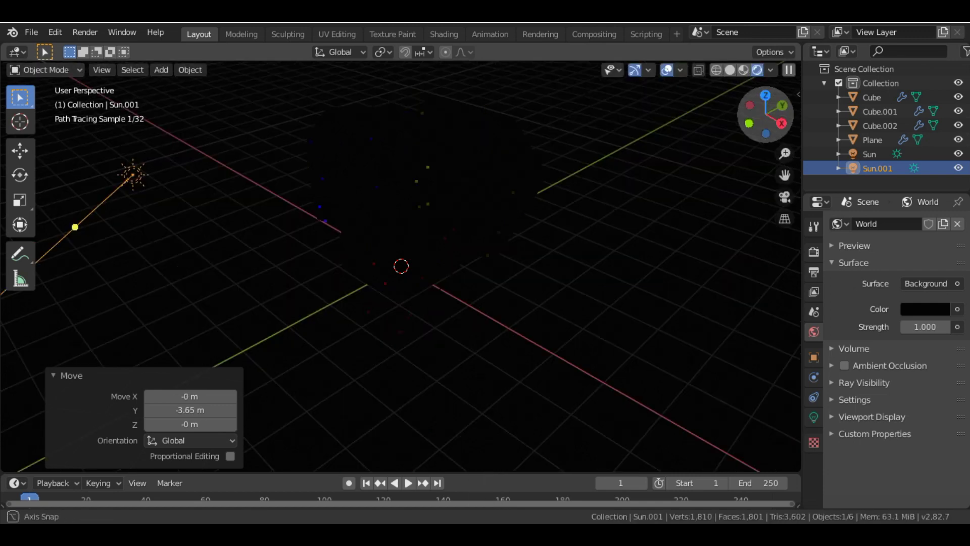
{"action": "key", "text": "r"}
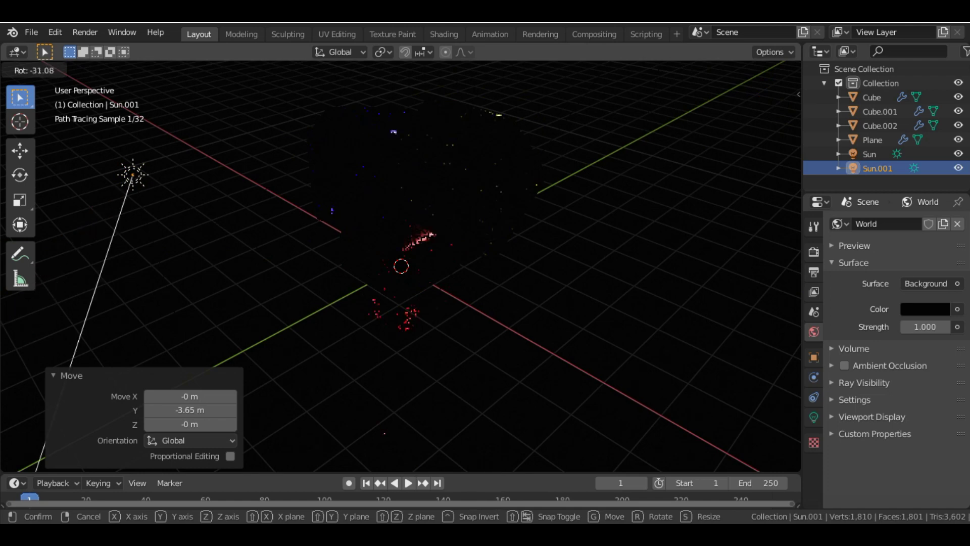
{"action": "left_click", "coordinate": [787, 190]}
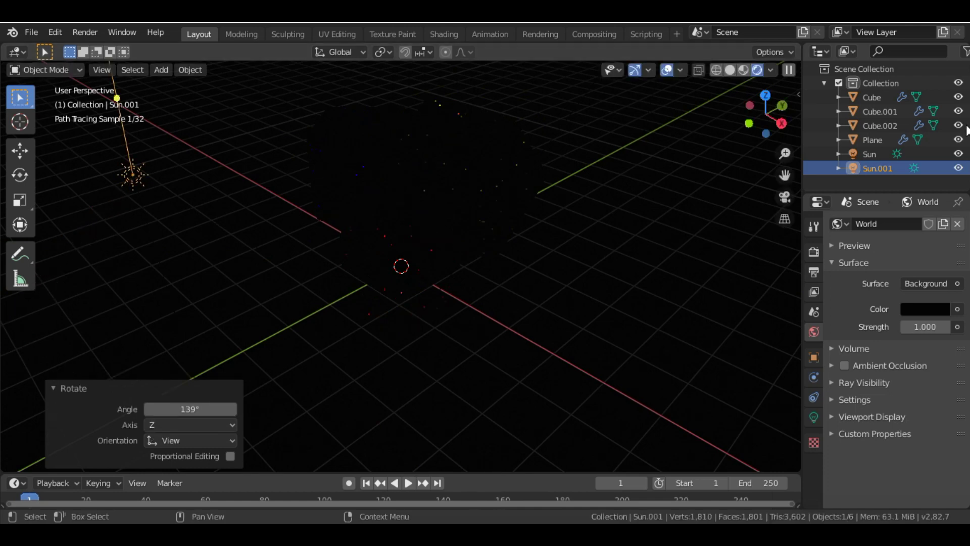
{"action": "mouse_move", "coordinate": [749, 134]}
{"action": "left_mouse_down"}
{"action": "mouse_move", "coordinate": [742, 116]}
{"action": "mouse_move", "coordinate": [758, 132]}
{"action": "left_mouse_up"}
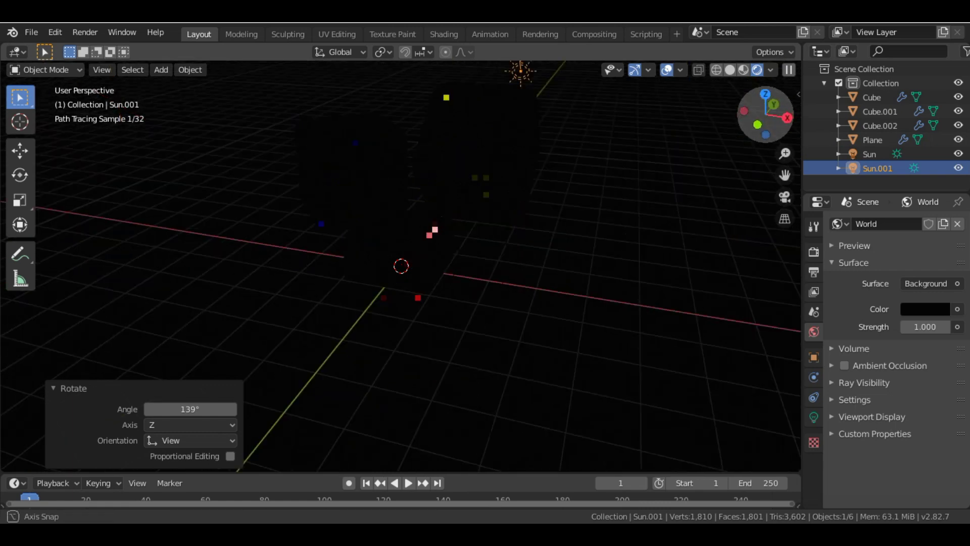
Rotate the duplicated sun about -97.1° and another 78.8° in the view plane from a changed viewing angle
{"action": "left_click_drag", "start_coordinate": [758, 132], "coordinate": [760, 129]}
{"action": "key", "text": "r"}
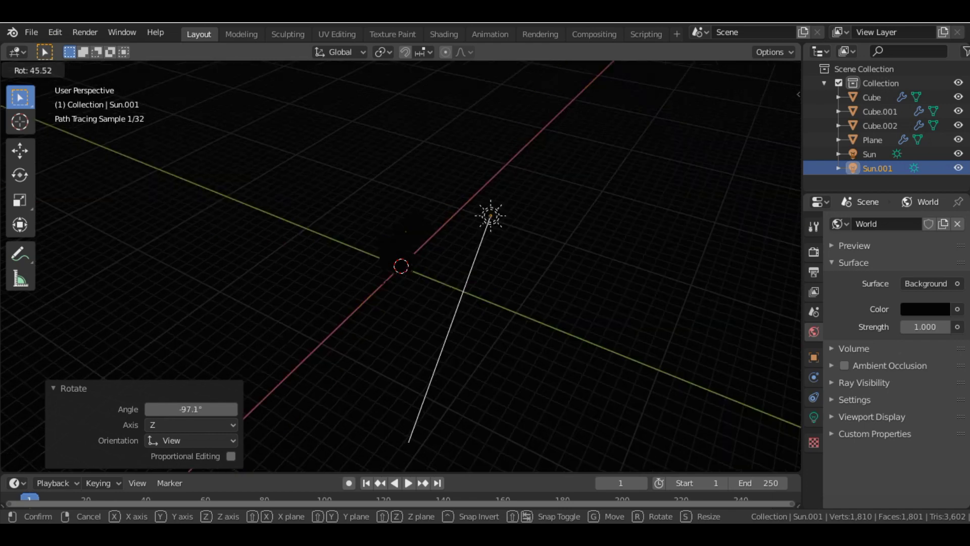
{"action": "key", "text": "Return"}
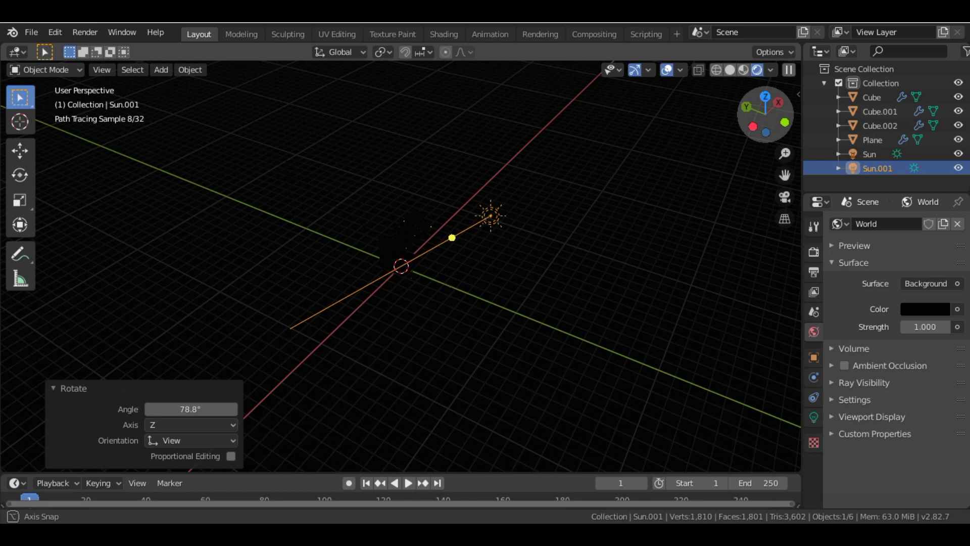
{"action": "middle_click_drag", "start_coordinate": [482, 212], "coordinate": [482, 212]}
{"action": "key", "text": "g"}
{"action": "key", "text": "x"}
{"action": "key", "text": "y"}
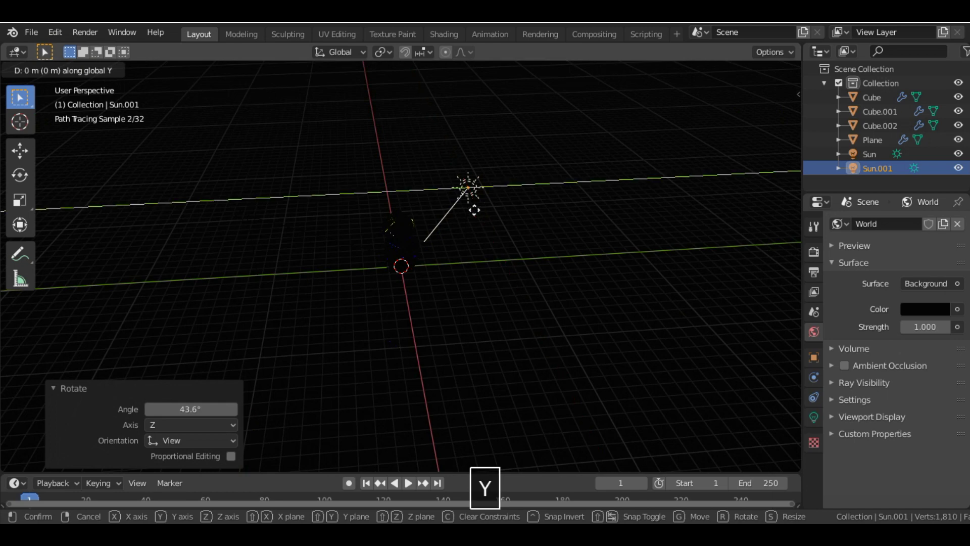
{"action": "key", "text": "Escape"}
Rotate the duplicated sun about -23°, -20.1°, 50.7° and -16.8° in the view plane from successive viewing angles
{"action": "middle_click_drag", "start_coordinate": [473, 210], "coordinate": [440, 180]}
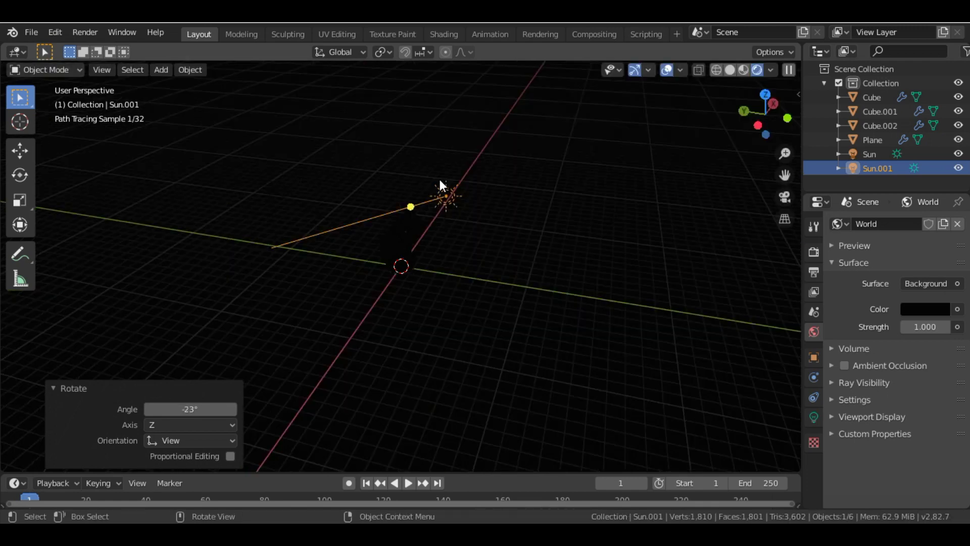
{"action": "middle_click_drag", "start_coordinate": [439, 180], "coordinate": [440, 258]}
{"action": "key", "text": "r"}
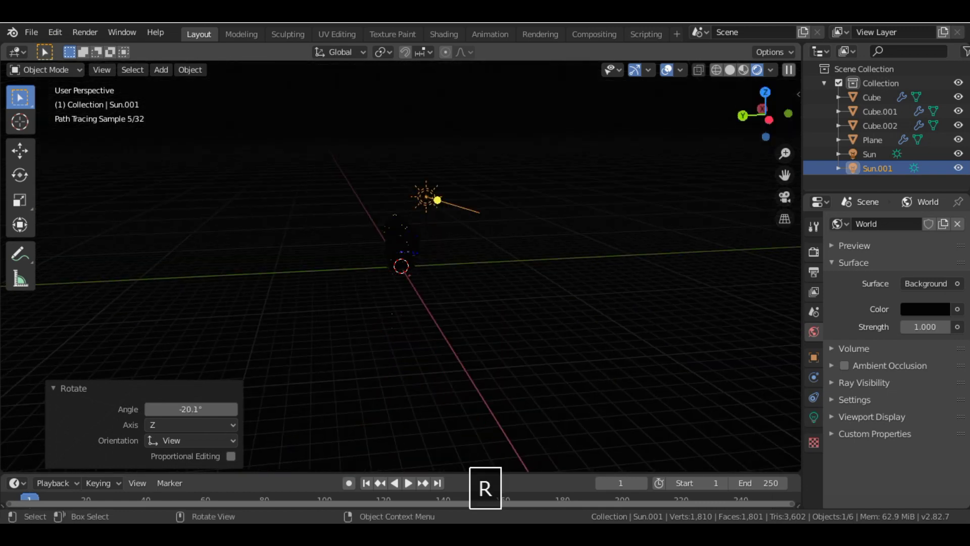
{"action": "key", "text": "r"}
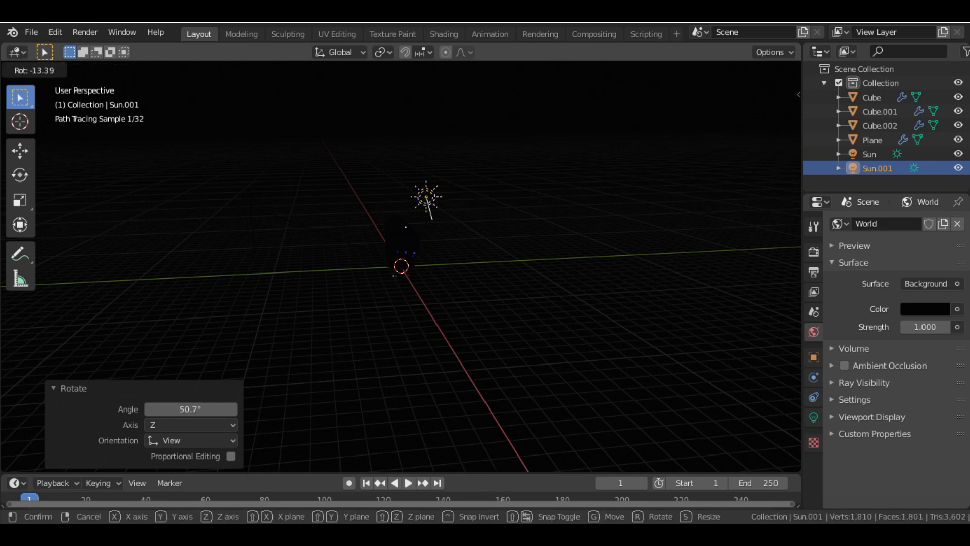
{"action": "key", "text": "Return"}
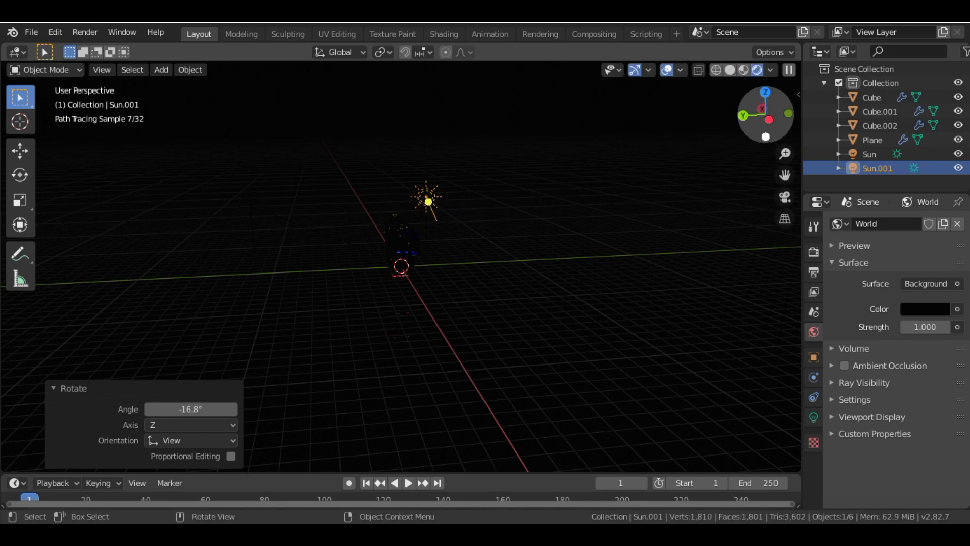
Fine-tune the duplicated sun's aim across the cubes with view-plane rotations of about -10.7° and 12.1°
{"action": "middle_click_drag", "start_coordinate": [428, 202], "coordinate": [451, 205]}
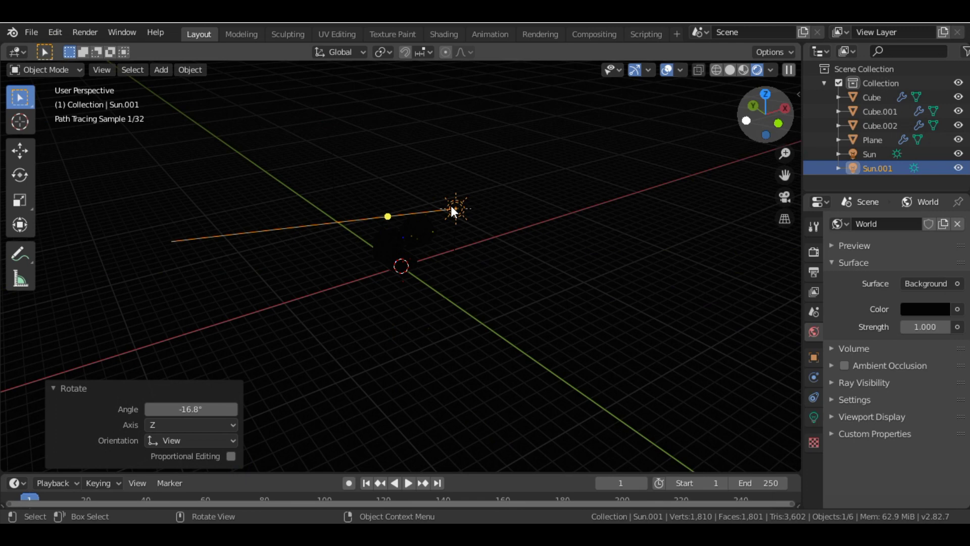
{"action": "middle_click_drag", "start_coordinate": [450, 205], "coordinate": [462, 200]}
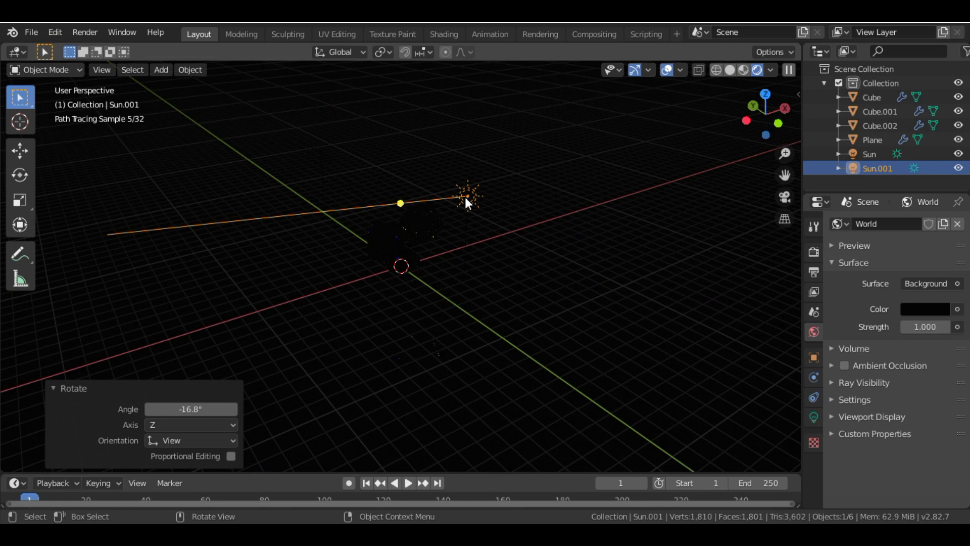
{"action": "middle_click_drag", "start_coordinate": [465, 197], "coordinate": [396, 210]}
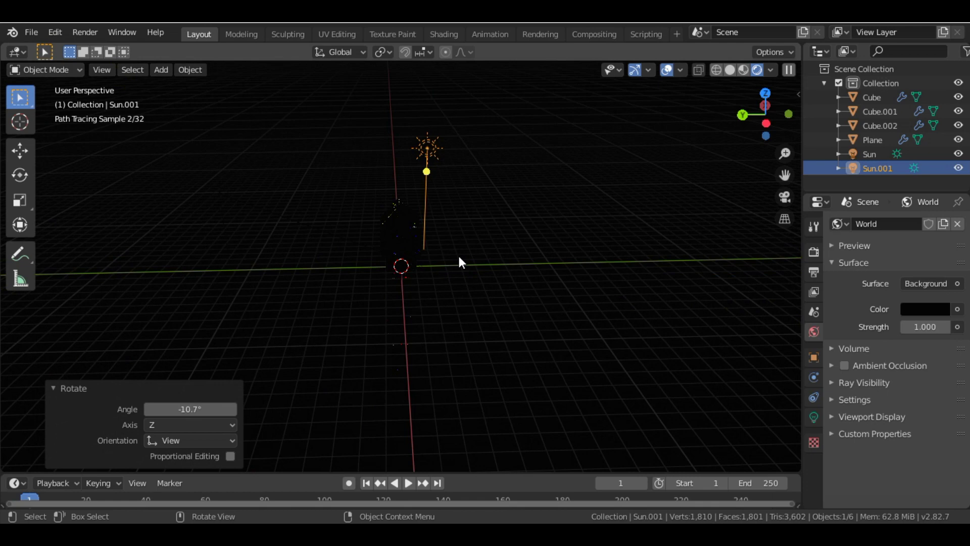
{"action": "middle_click_drag", "start_coordinate": [458, 253], "coordinate": [635, 205]}
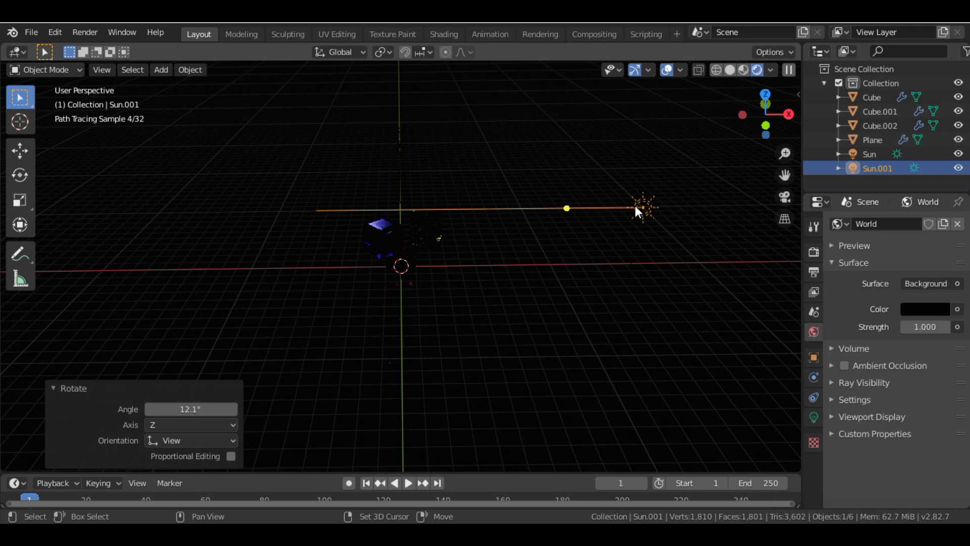
Duplicate the aimed sun light, offsetting the copy about -24.4 m along X to the opposite side of the cubes
{"action": "key", "text": "shift+d"}
{"action": "key", "text": "x"}
{"action": "left_click", "coordinate": [165, 232]}
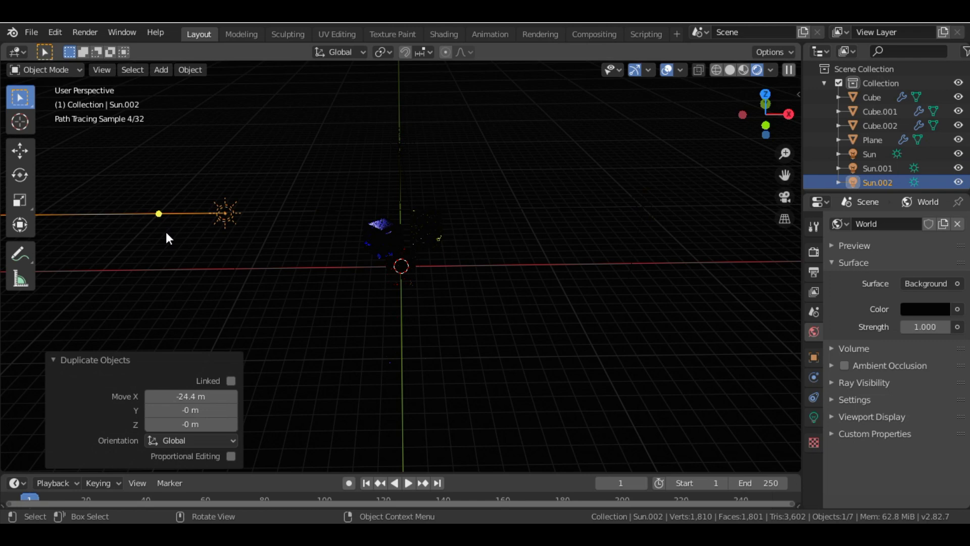
Rotate the third sun about -51.8° and another 0.31° in the view plane to point it toward the cubes
{"action": "key", "text": "r"}
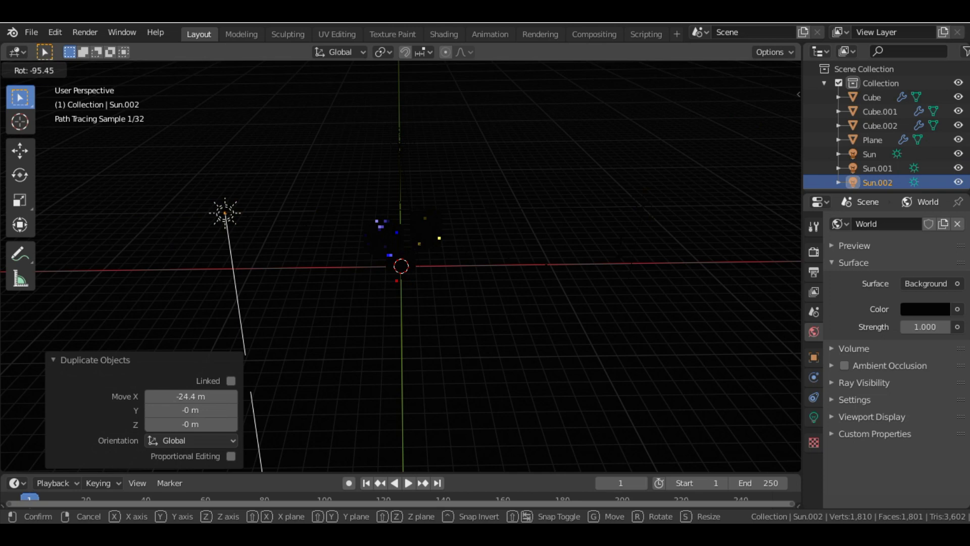
{"action": "key", "text": "Return"}
{"action": "key", "text": "r"}
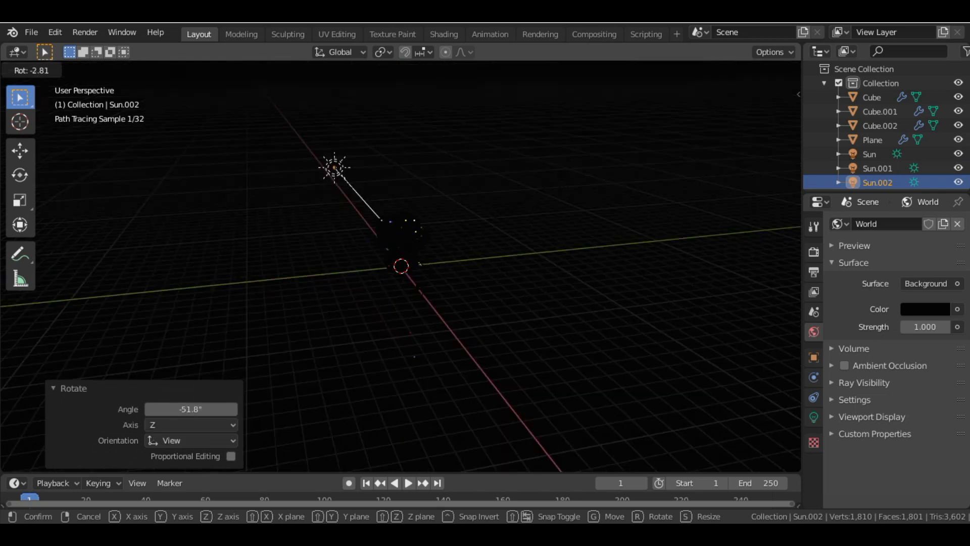
{"action": "left_click", "coordinate": [745, 128]}
Rotate the third sun about -28.1° and, from another viewing angle, about -63.2° in the view plane
{"action": "left_click_drag", "start_coordinate": [745, 128], "coordinate": [772, 133]}
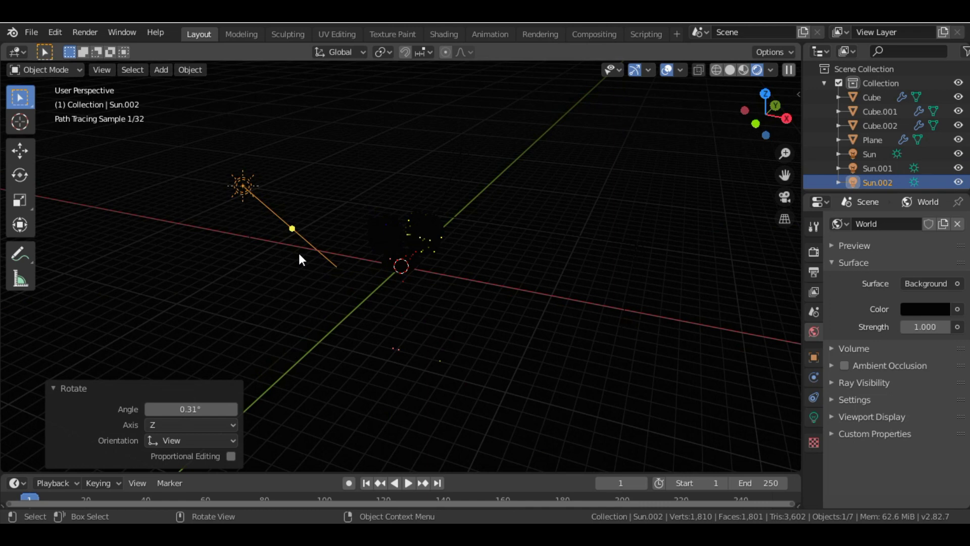
{"action": "key", "text": "r"}
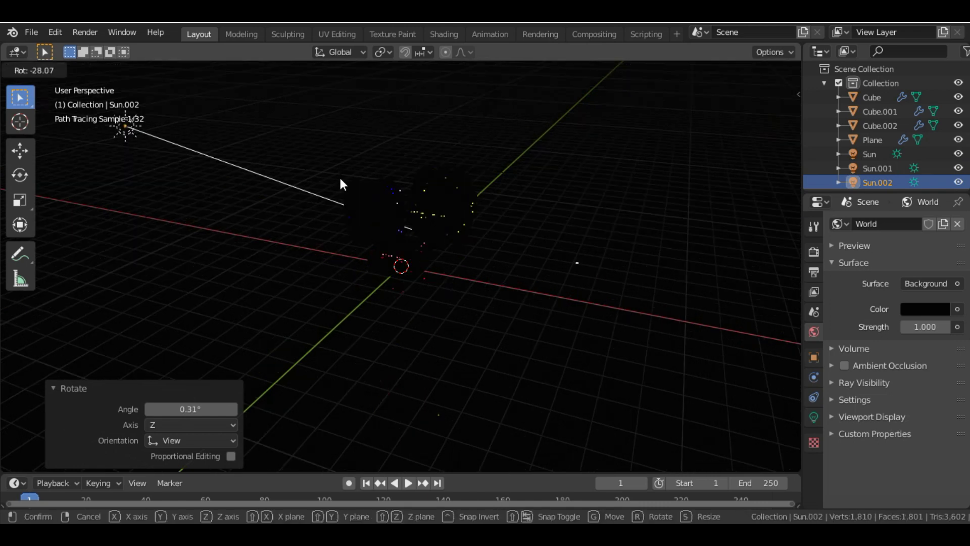
{"action": "left_click", "coordinate": [341, 179]}
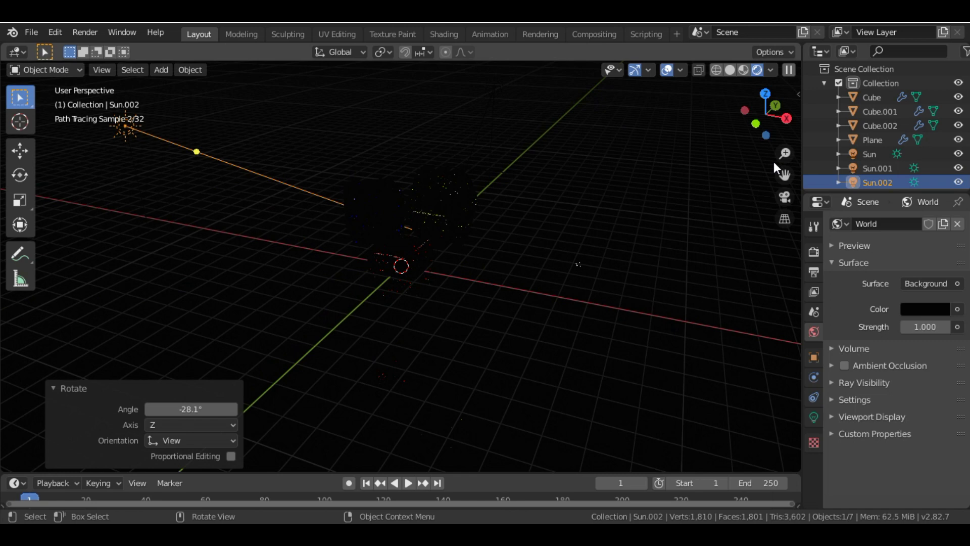
{"action": "key", "text": "r"}
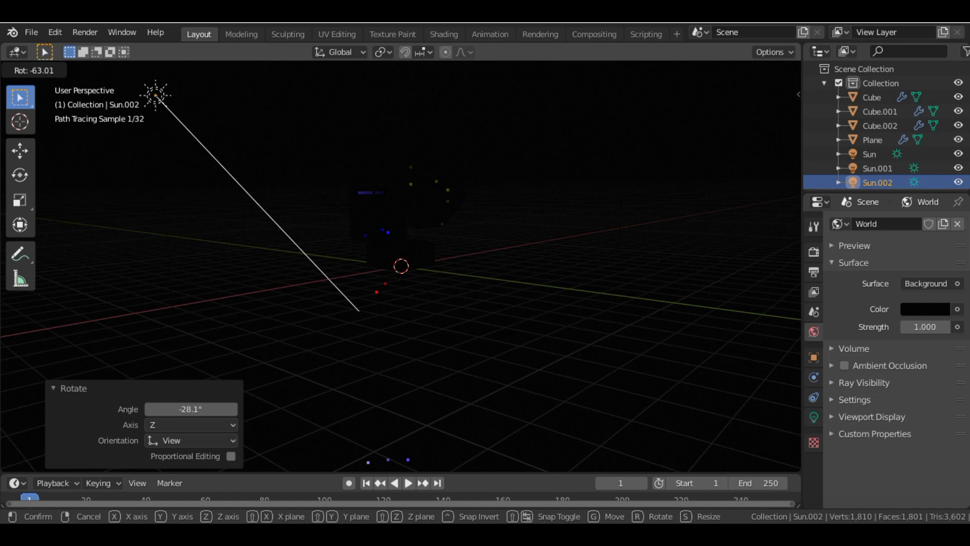
{"action": "left_click", "coordinate": [359, 311]}
Rotate the third sun about 94.5° in the view plane so its light crosses the cubes along X
{"action": "key", "text": "r"}
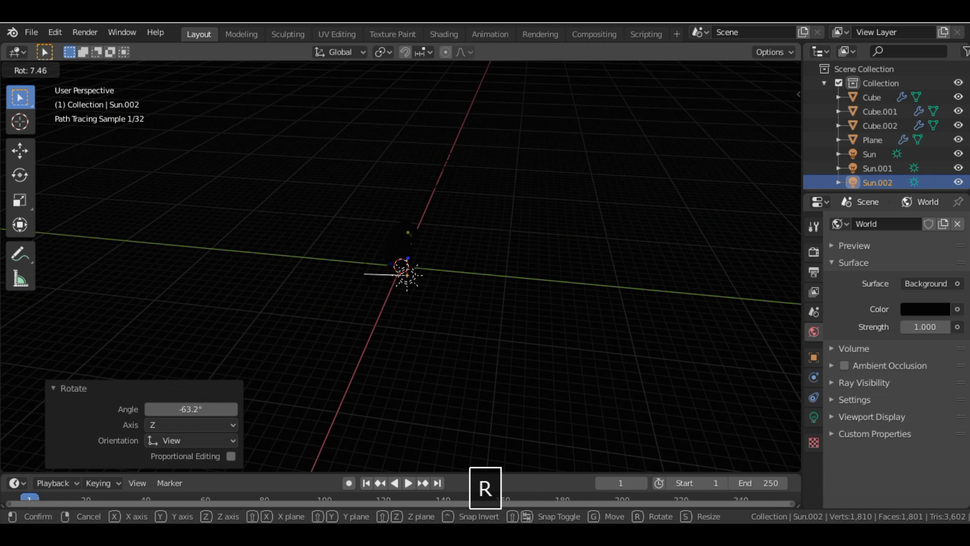
{"action": "left_click", "coordinate": [406, 315]}
{"action": "middle_click_drag", "start_coordinate": [406, 316], "coordinate": [434, 303]}
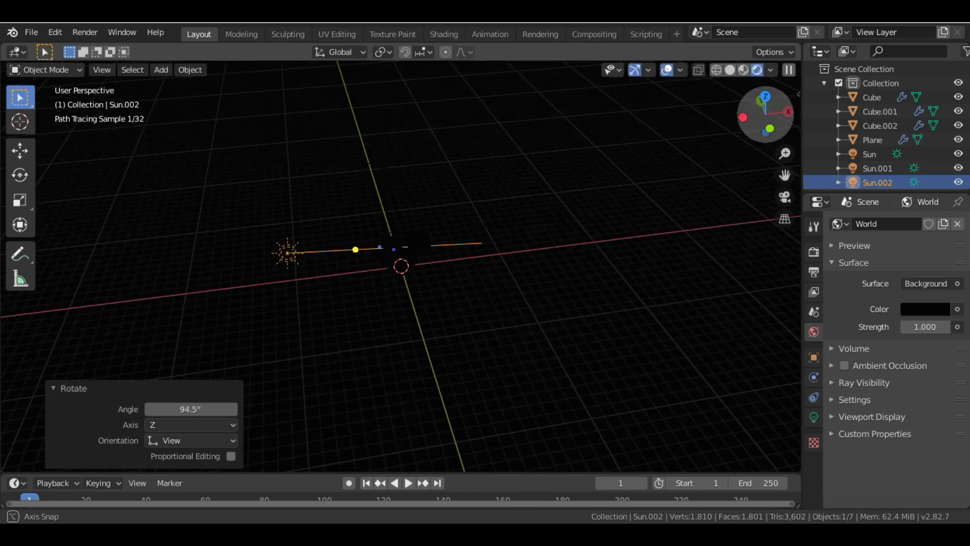
{"action": "middle_click_drag", "start_coordinate": [435, 303], "coordinate": [645, 232]}
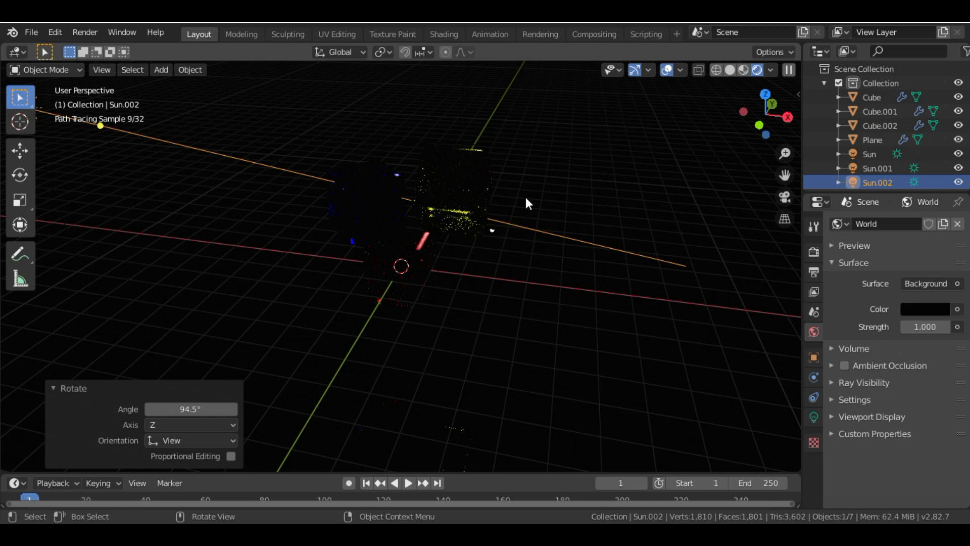
{"action": "left_click", "coordinate": [812, 277]}
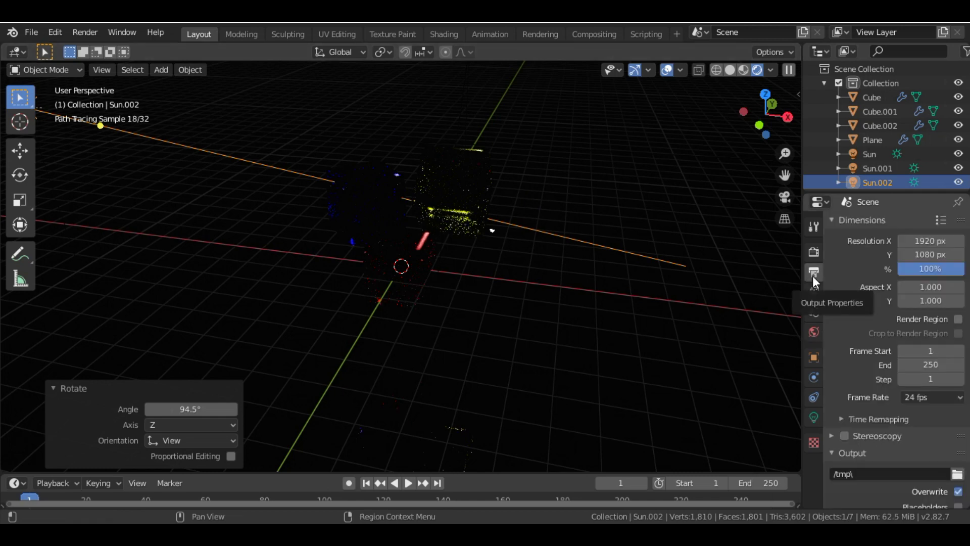
{"action": "scroll", "coordinate": [838, 285], "scroll_direction": "down", "scroll_amount": 5}
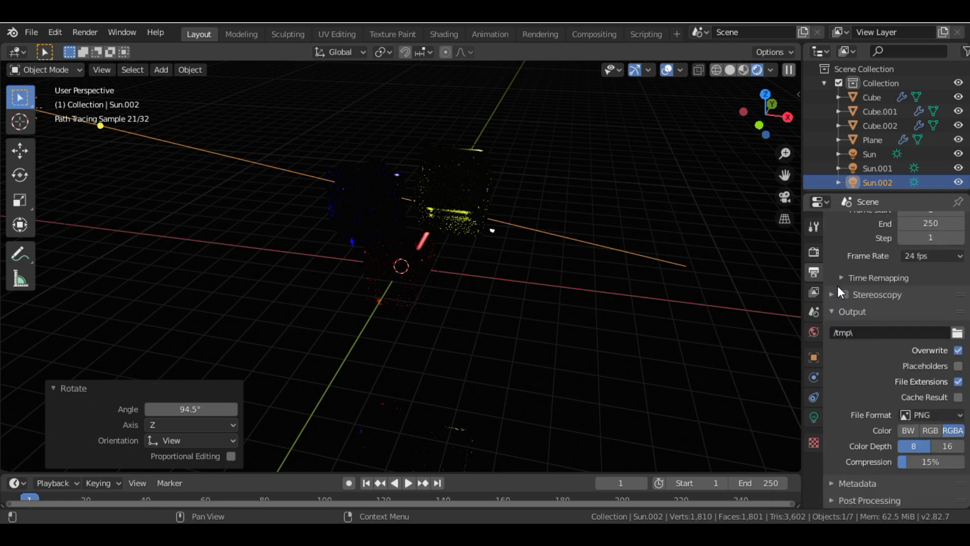
{"action": "scroll", "coordinate": [837, 286], "scroll_direction": "up", "scroll_amount": 5}
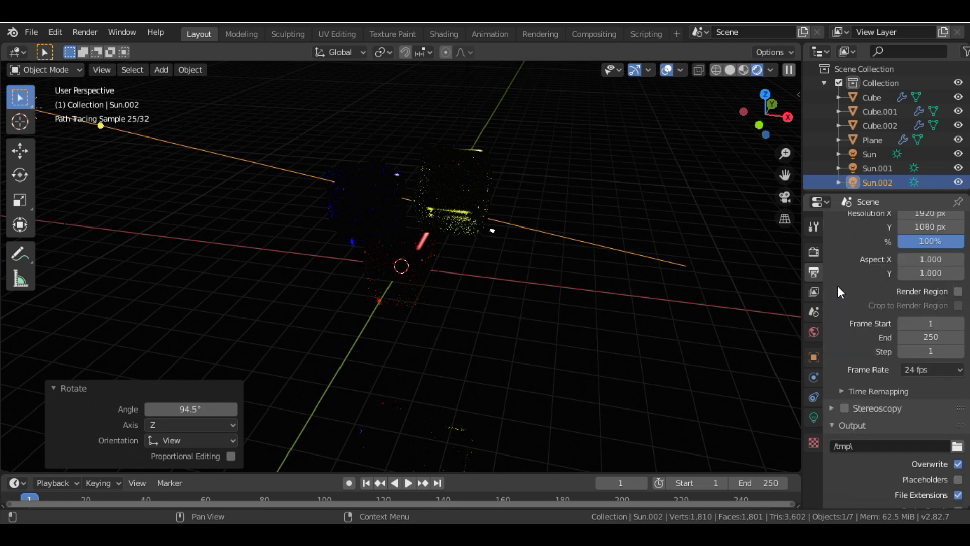
{"action": "scroll", "coordinate": [838, 286], "scroll_direction": "down", "scroll_amount": 5}
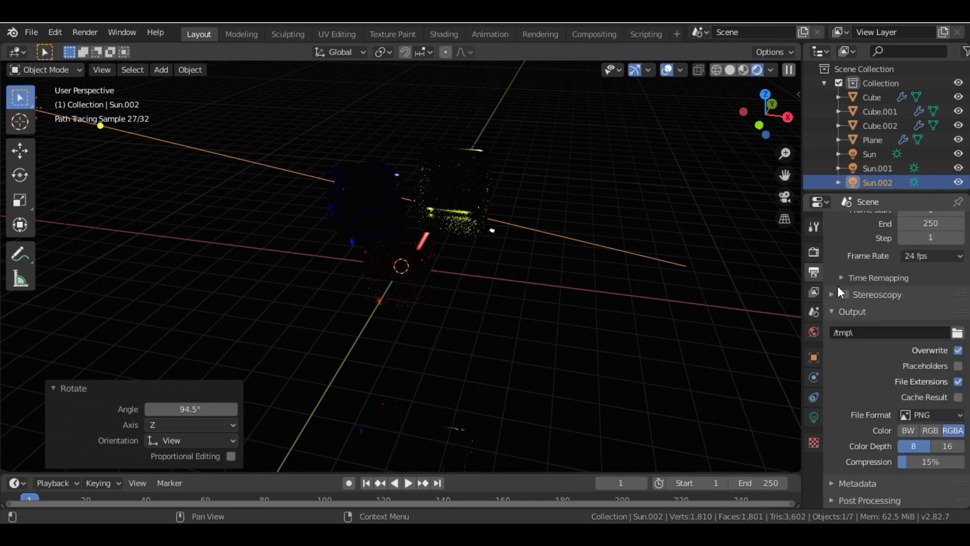
{"action": "scroll", "coordinate": [839, 288], "scroll_direction": "up", "scroll_amount": 5}
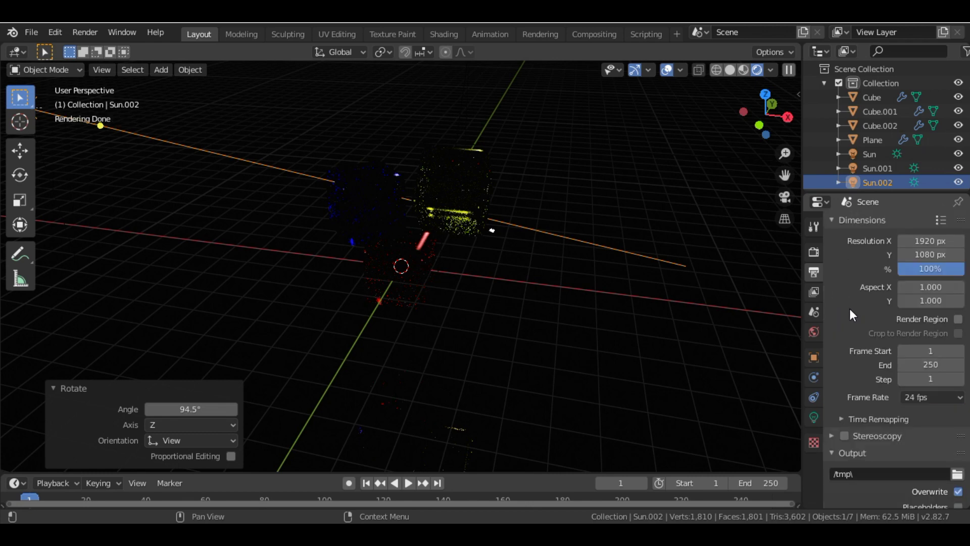
Set the Cycles sampling to 500 render samples and 1100 viewport samples
{"action": "left_click", "coordinate": [813, 252]}
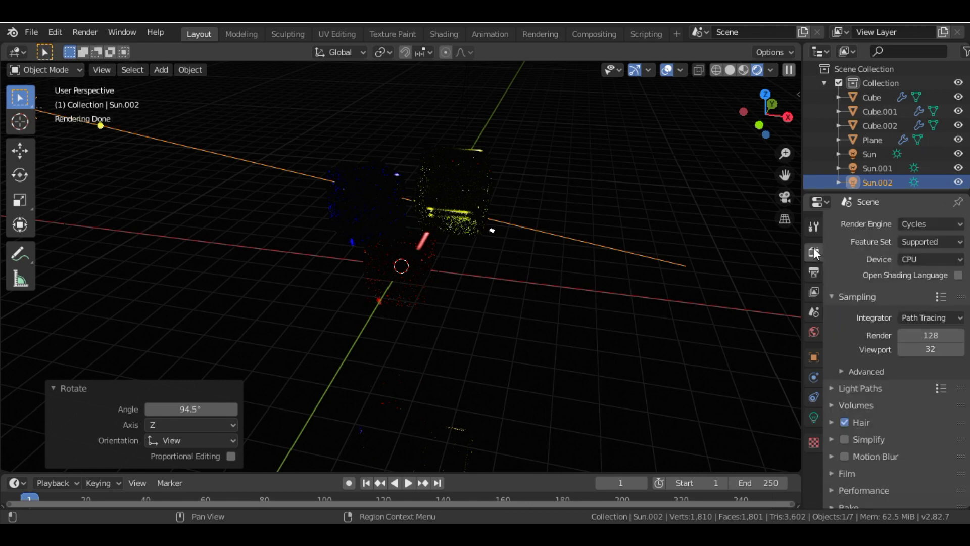
{"action": "left_click", "coordinate": [939, 336]}
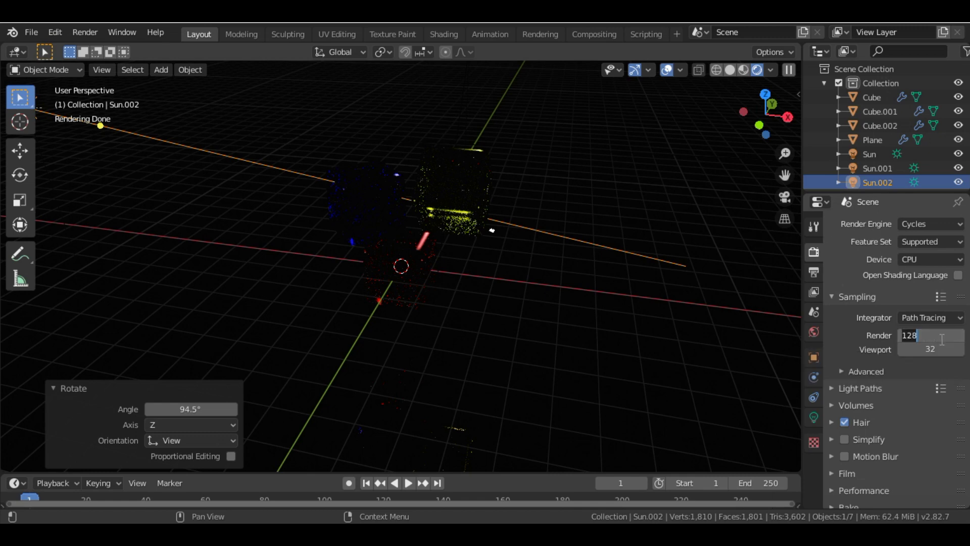
{"action": "type", "text": "50"}
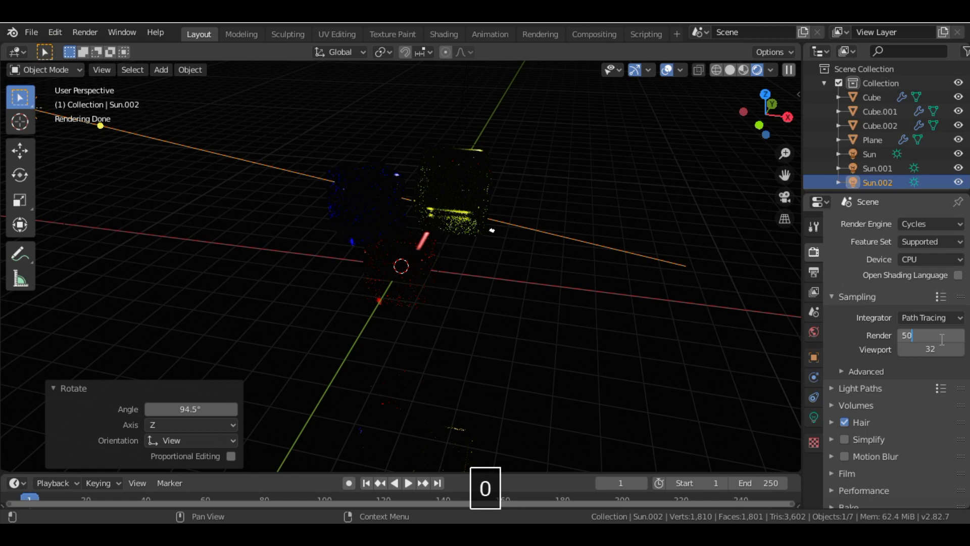
{"action": "type", "text": "0"}
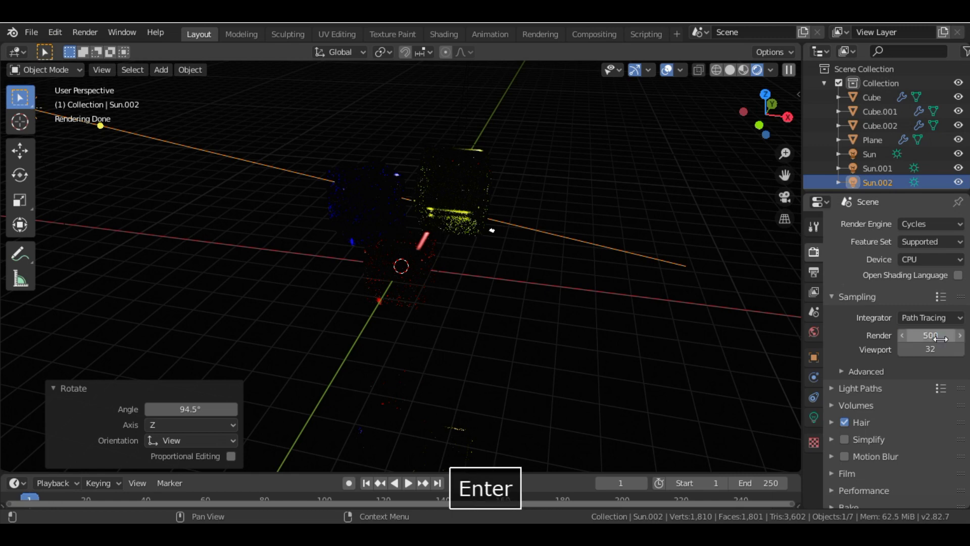
{"action": "left_click", "coordinate": [933, 349]}
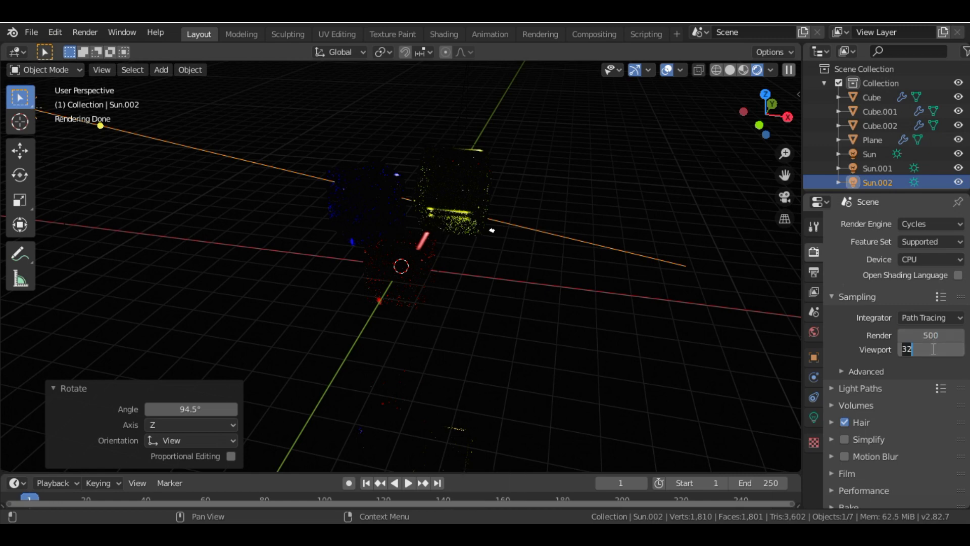
{"action": "type", "text": "10"}
{"action": "key", "text": "BackSpace"}
{"action": "type", "text": "100"}
{"action": "key", "text": "Return"}
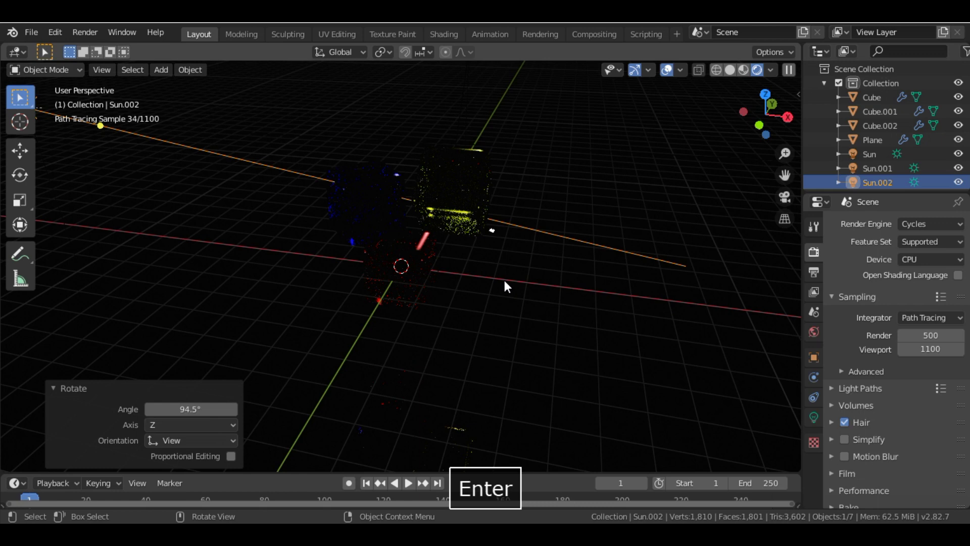
Hide the viewport overlays and play the cube simulation in solid shading
{"action": "left_click", "coordinate": [668, 67]}
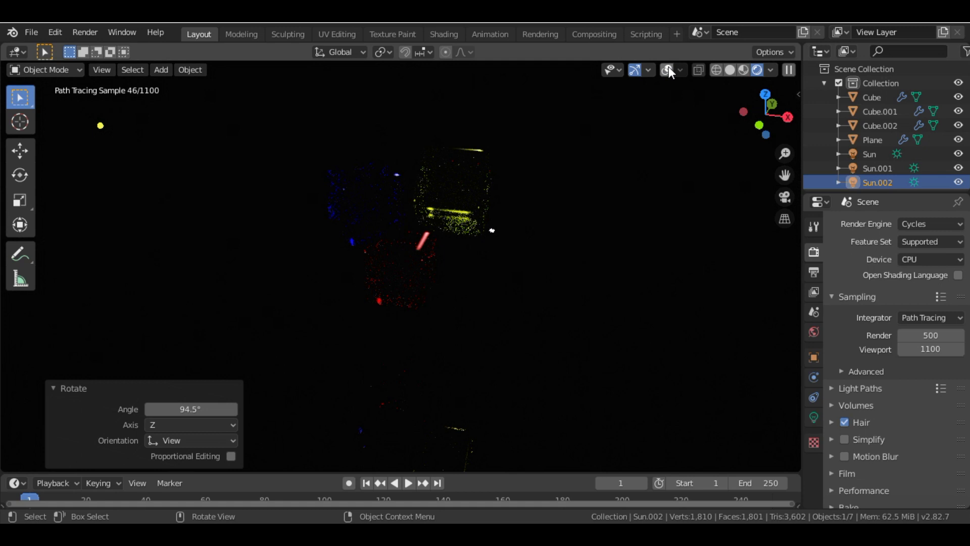
{"action": "key", "text": "KP_1"}
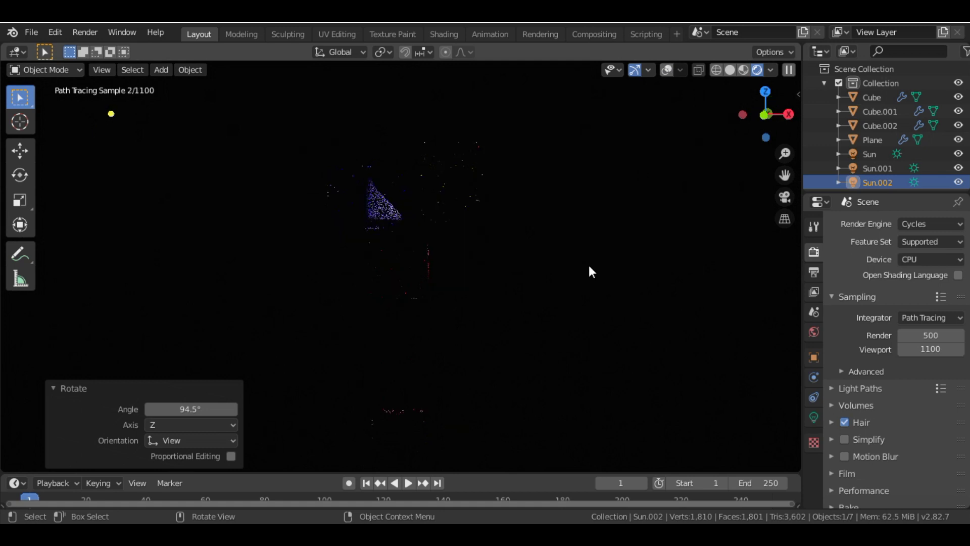
{"action": "left_click", "coordinate": [730, 70]}
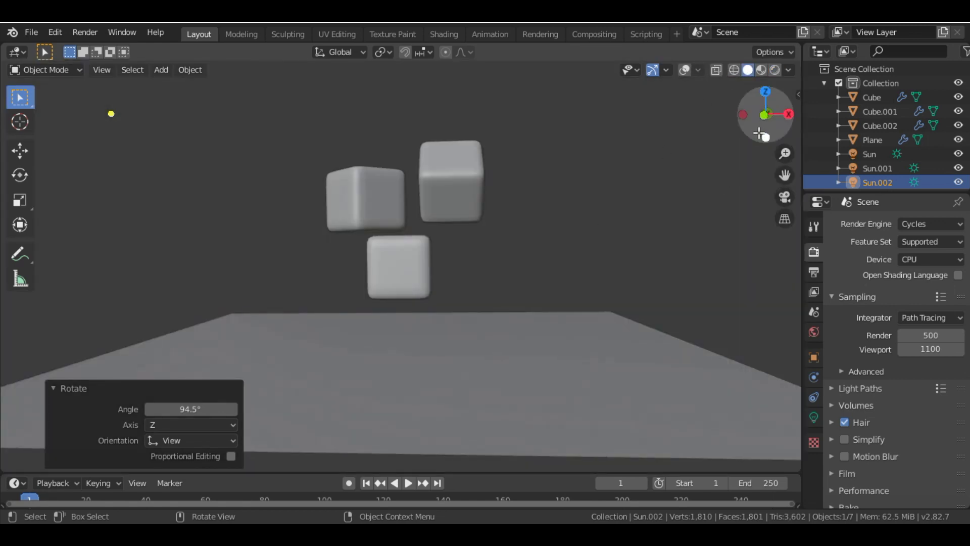
{"action": "left_click_drag", "start_coordinate": [760, 133], "coordinate": [757, 149]}
{"action": "key", "text": "space"}
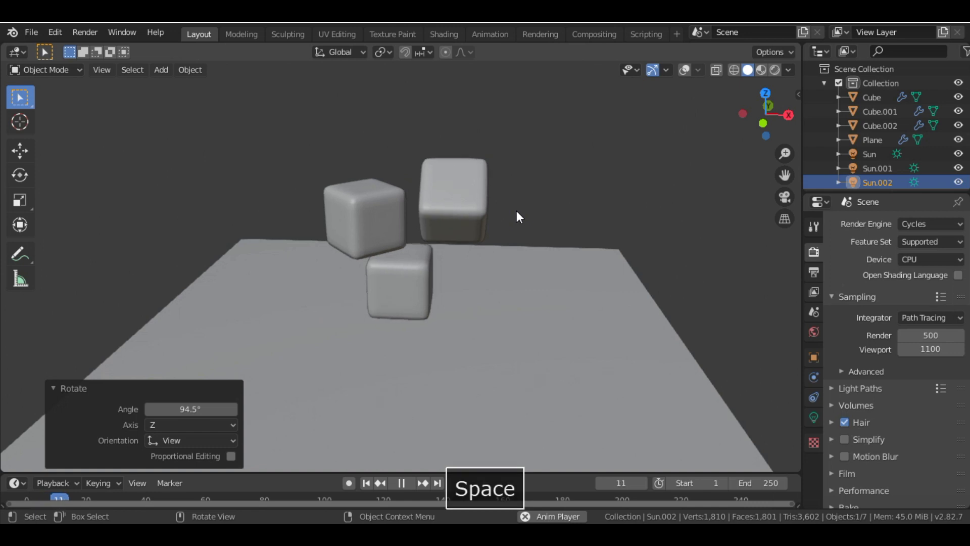